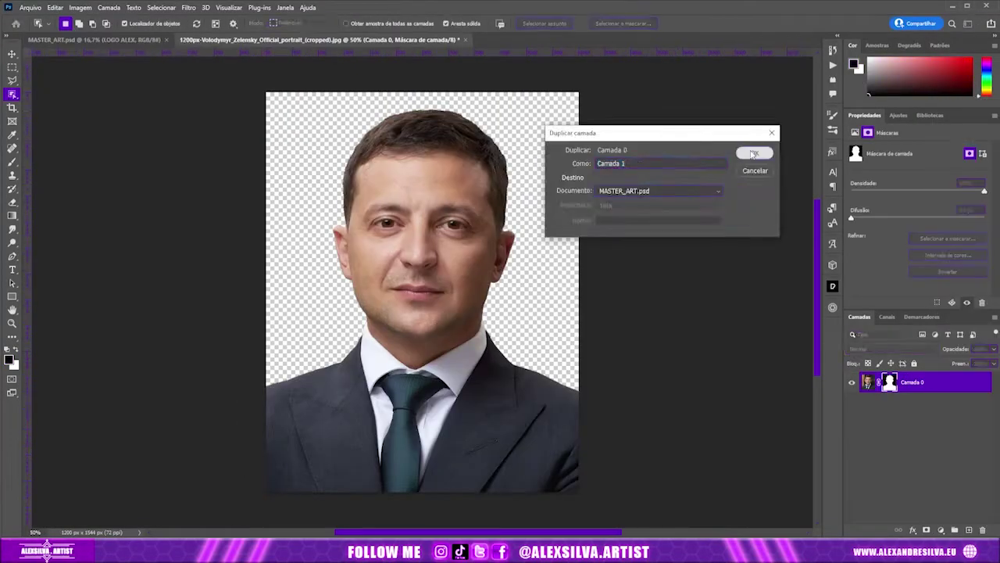
Step: Scale the grey-suit portrait up to fill the MASTER_ART canvas
left_click_drag(346, 245, 512, 473)
key("Return")
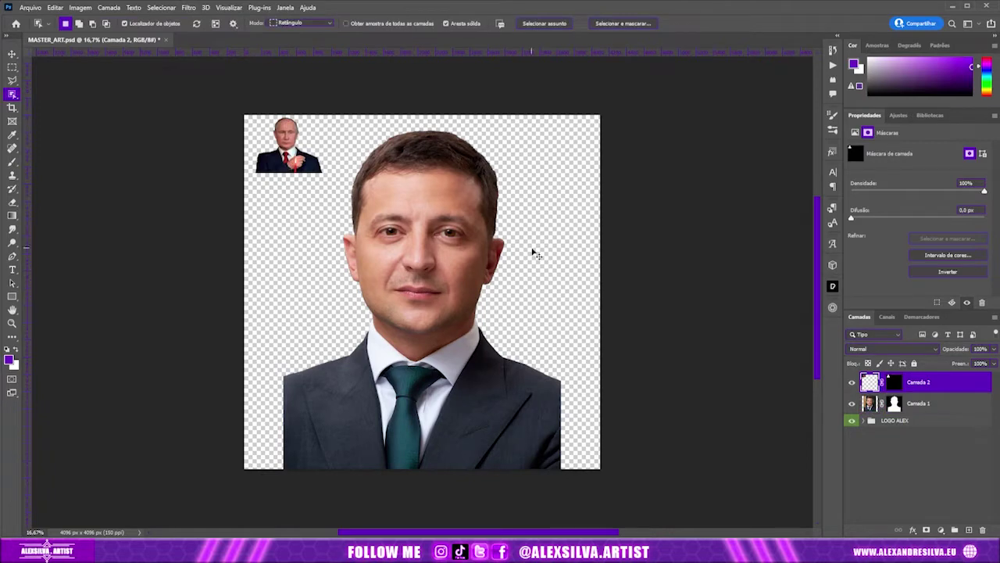
Step: Enlarge the newly placed red-tie portrait and move it back into view
mouse_move(320, 172)
left_mouse_down()
mouse_move(773, 507)
mouse_move(686, 447)
left_mouse_up()
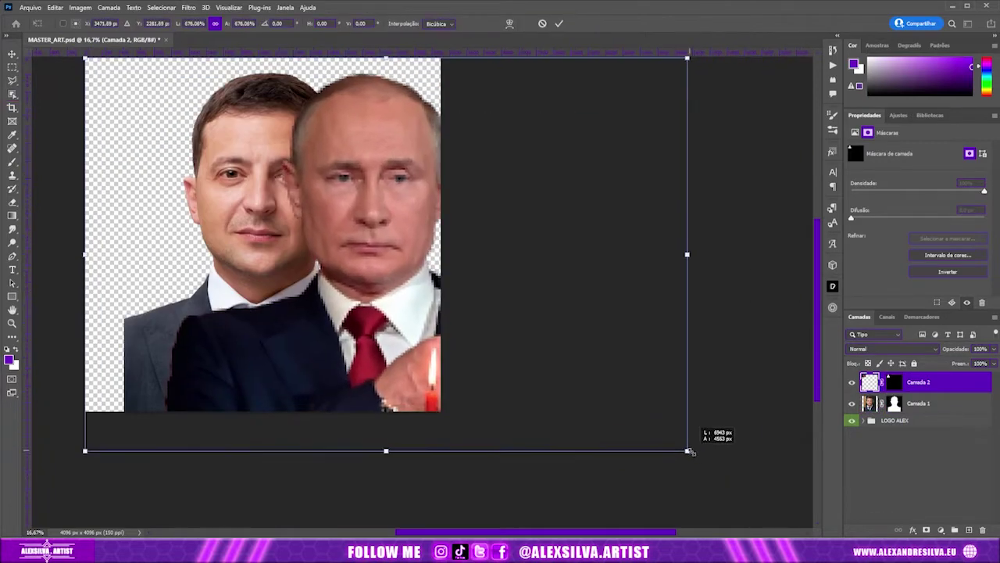
key("Return")
key("w")
key("v")
left_click_drag(312, 293, 471, 352)
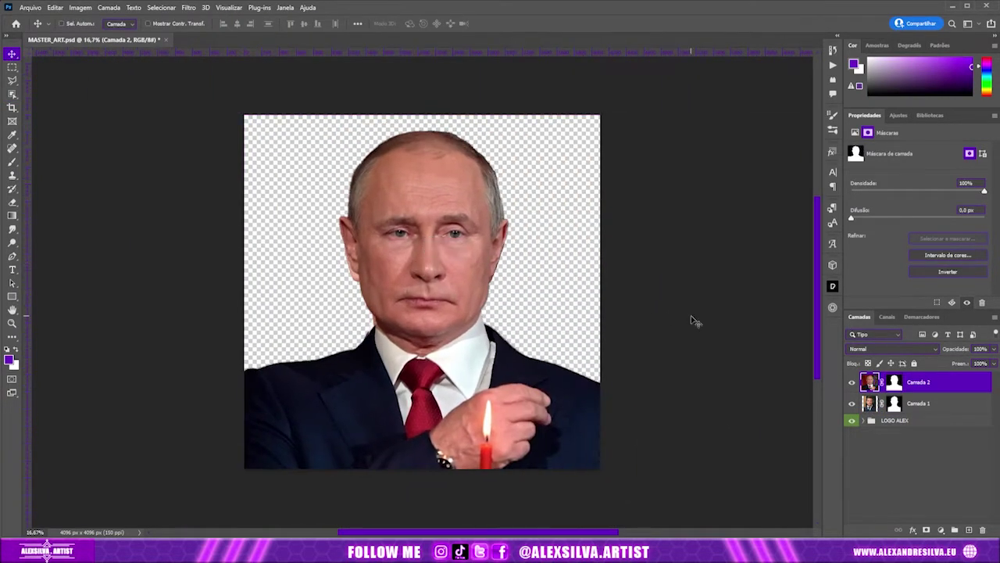
Step: Hide the red-tie layer and rotate the grey-suit Camada 1 to level its face
left_click(852, 382)
left_click(918, 404)
key("ctrl+t")
left_click_drag(625, 510, 631, 488)
key("Return")
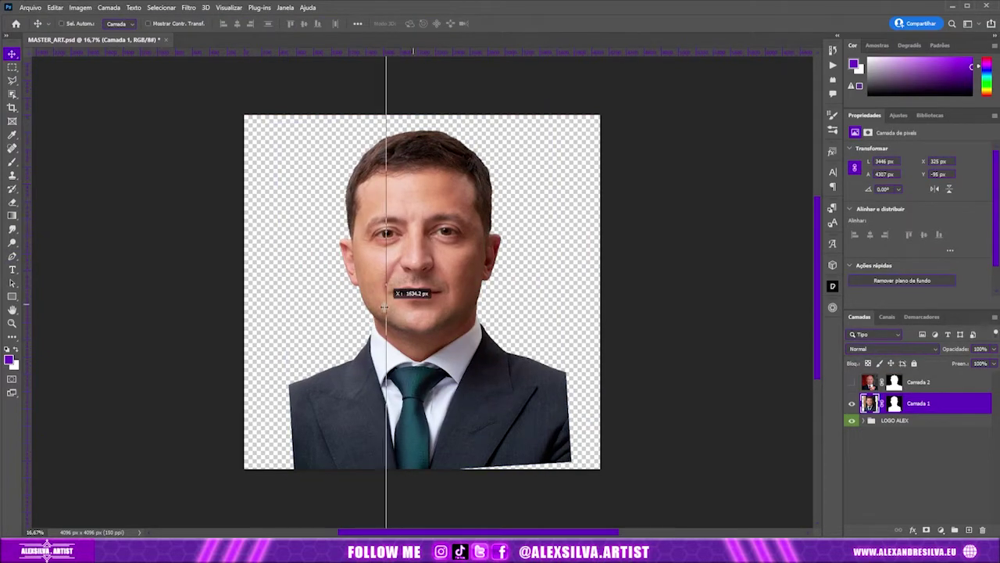
Step: Add vertical and horizontal centre guides and rotate the red-tie portrait slightly to level it
left_click_drag(385, 307, 346, 303)
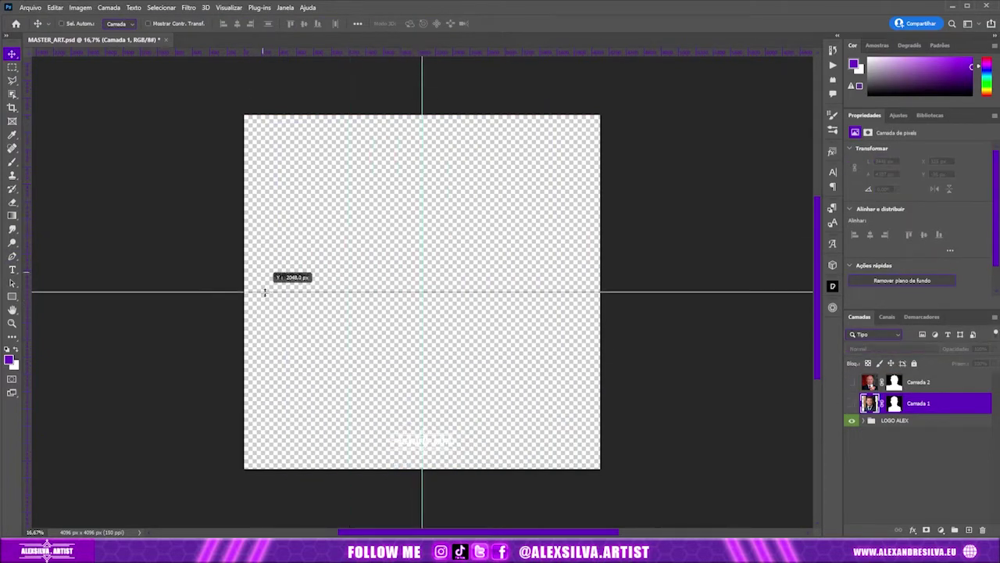
left_click_drag(265, 291, 264, 292)
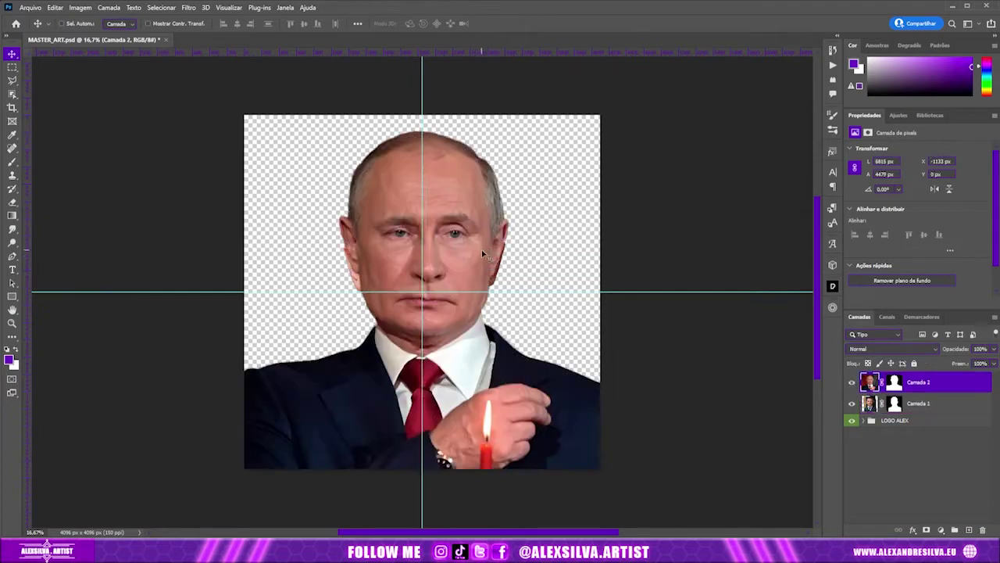
key("ctrl+t")
left_click_drag(782, 420, 766, 428)
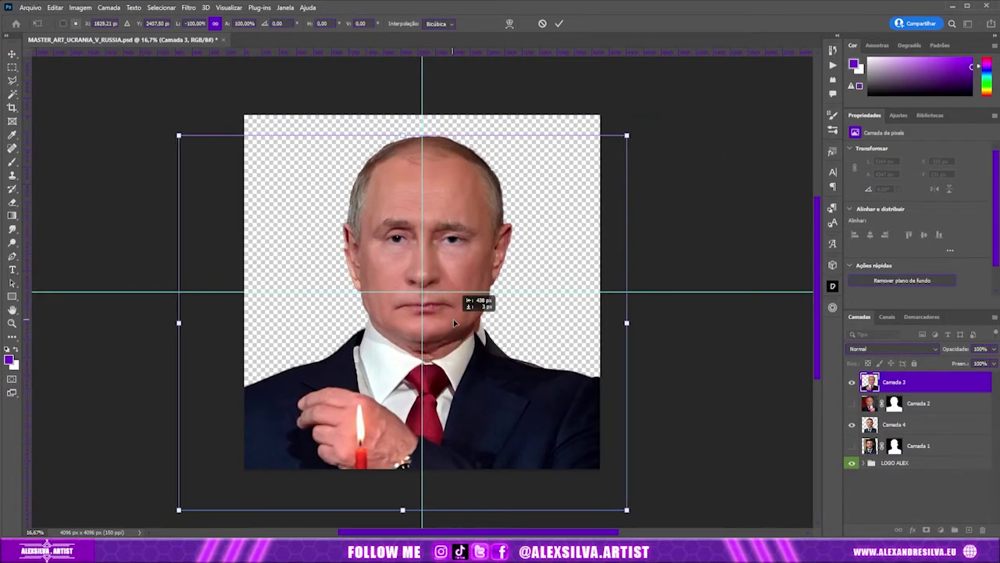
Step: Mask off the left half of the top mirrored portrait copy
key("Return")
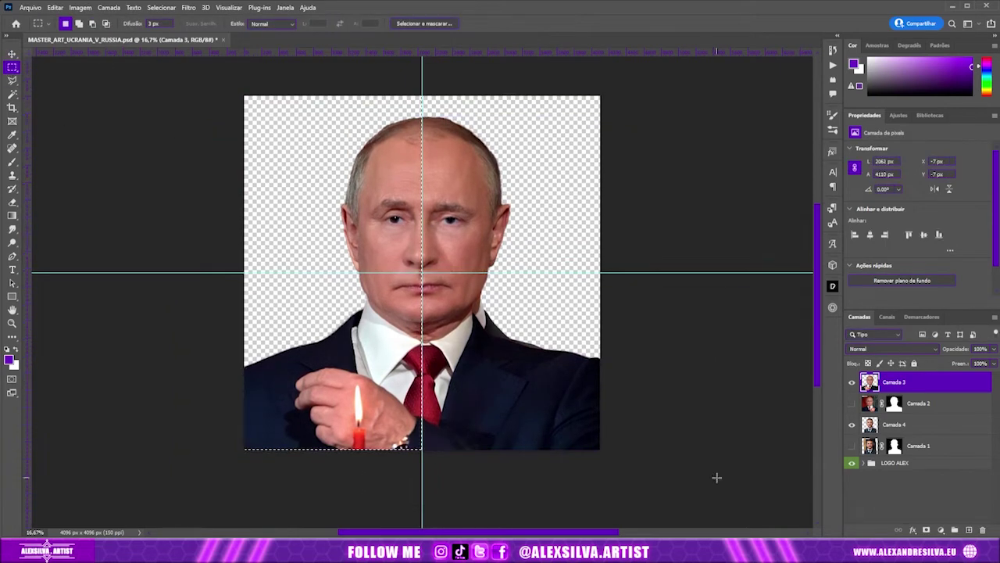
left_click(926, 530)
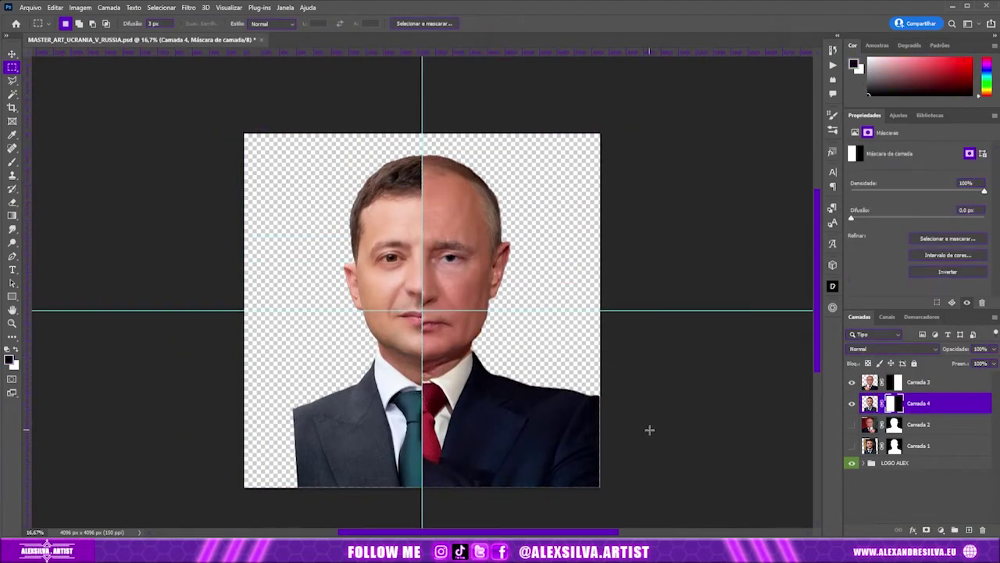
right_click(894, 404)
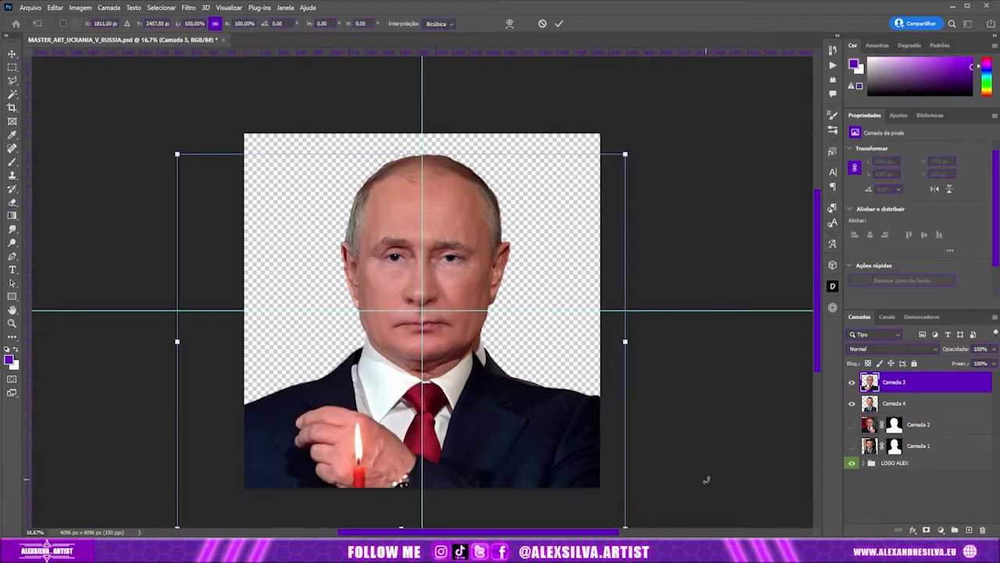
key("Return")
key("m")
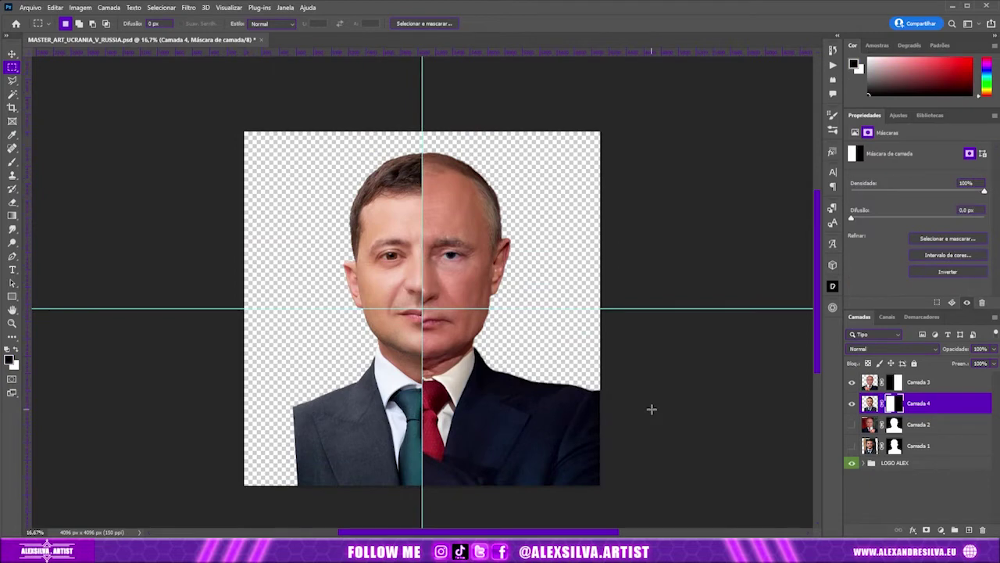
Step: Shorten Camada 3 by raising its bottom edge
key("alt+bracketright")
key("ctrl+t")
mouse_move(442, 523)
left_mouse_down()
mouse_move(443, 501)
mouse_move(414, 503)
left_mouse_up()
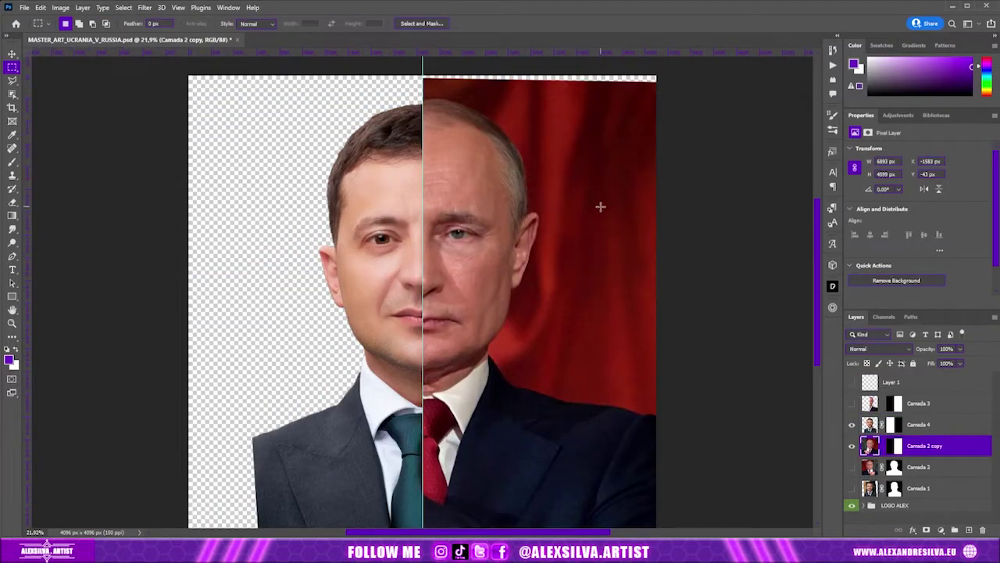
Step: Align the red-tie layer's top with the canvas and disable the Camada 2 copy mask
left_click_drag(600, 206, 600, 214)
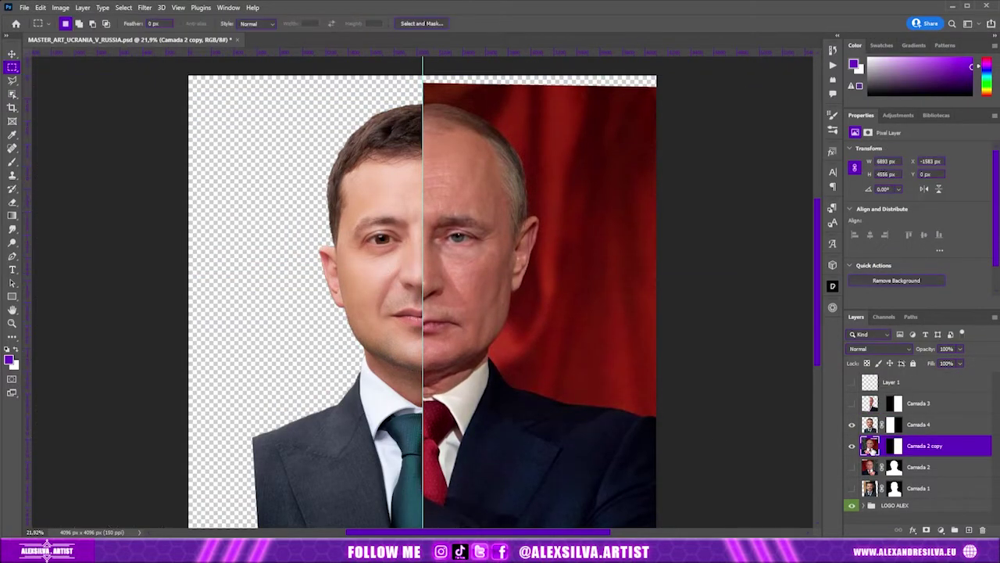
left_click(40, 7)
left_click(86, 217)
key("Return")
right_click(895, 445)
left_click(942, 354)
Step: Try Puppet Warp again, then show the Camada 4 left half for reference
left_click(40, 7)
left_click(86, 217)
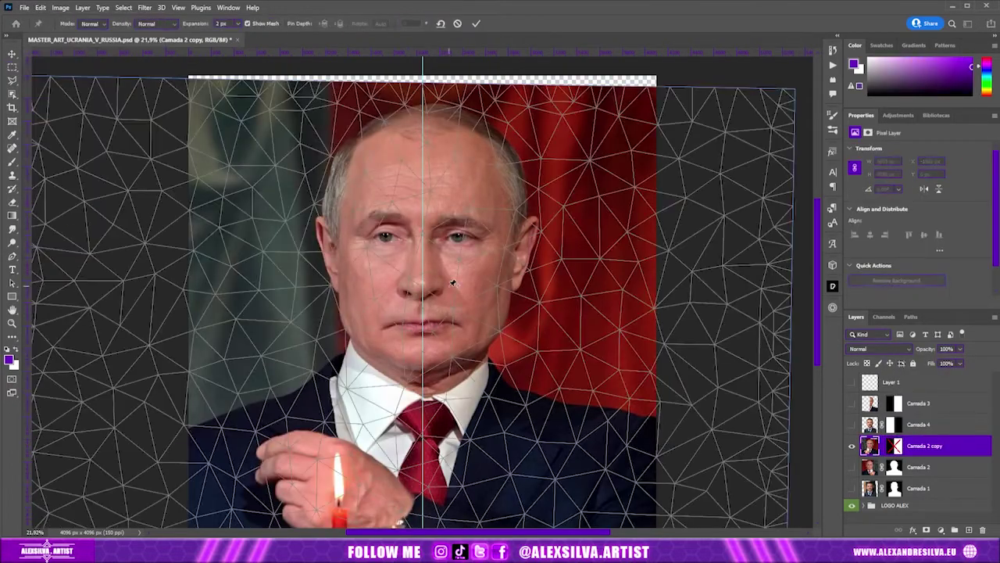
key("Return")
left_click(852, 425)
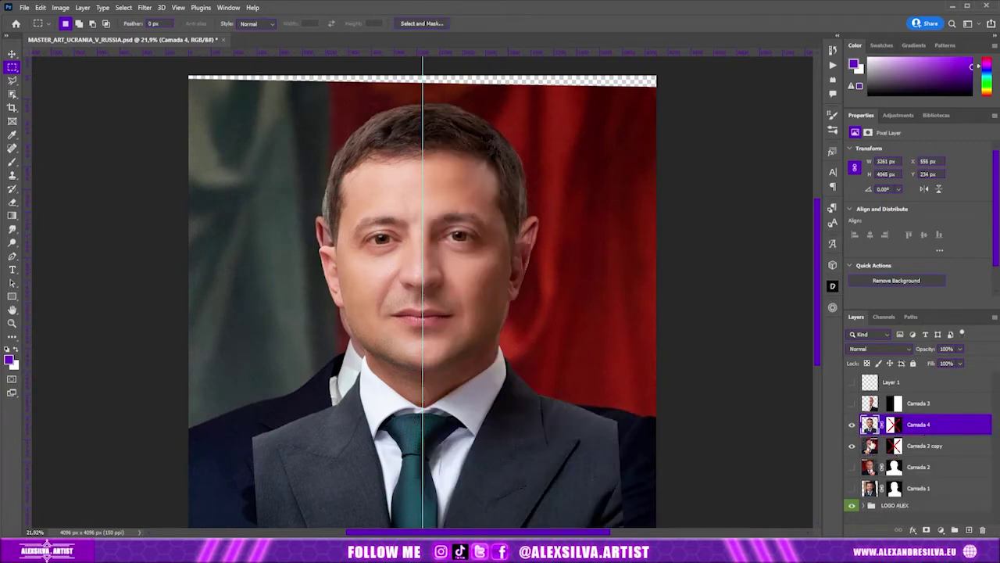
Step: Puppet-warp Camada 2 copy with eye, chin and lip pins to match the left face
left_click(40, 7)
left_click(91, 209)
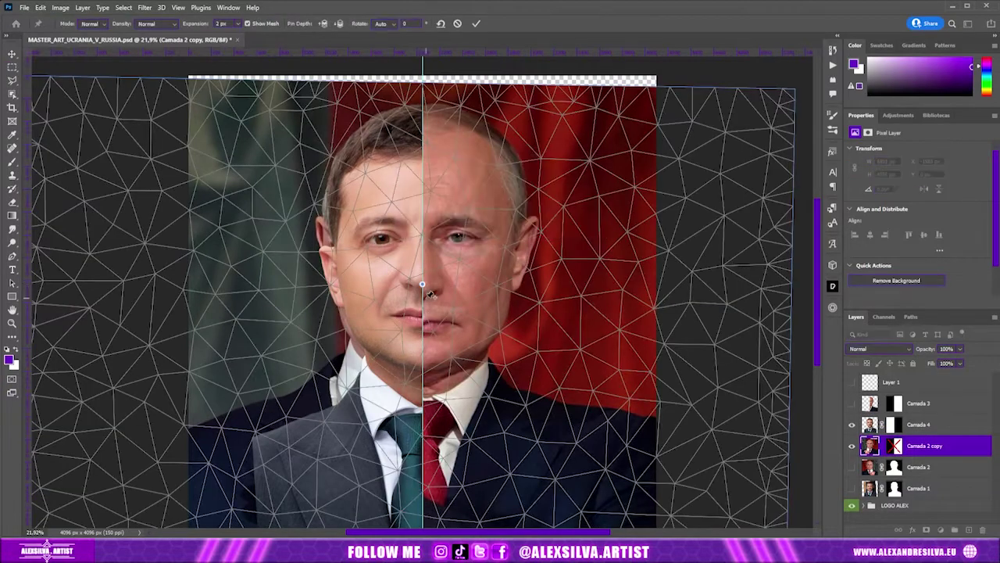
left_click(481, 240)
left_click(422, 367)
left_click_drag(426, 224, 453, 293)
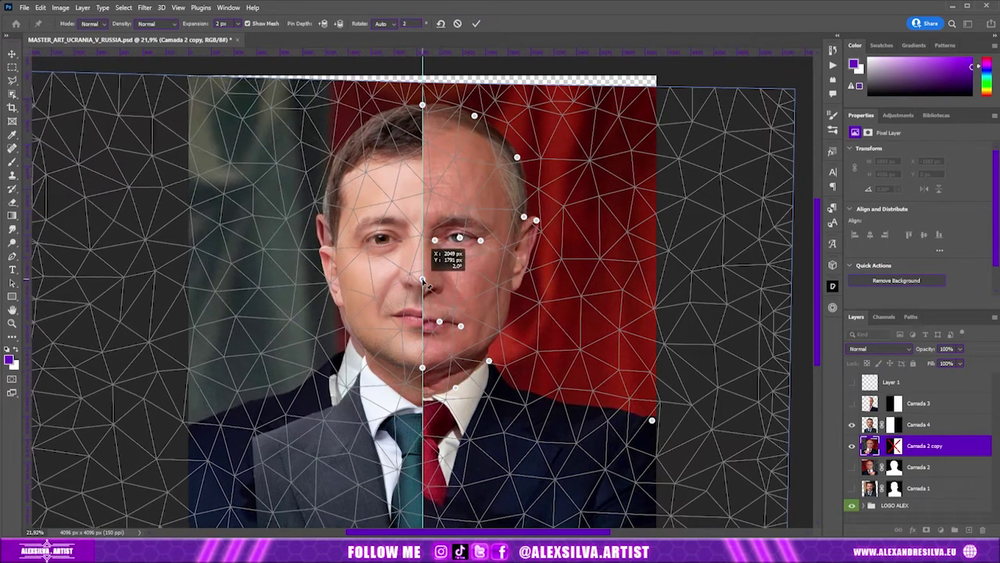
left_click(429, 397)
key("Return")
left_click_drag(430, 405, 467, 392)
left_click_drag(422, 272, 427, 272)
left_click_drag(441, 314, 443, 316)
key("Return")
Step: Re-enable the Camada 2 copy mask and move the silhouette mask onto it
key("m")
left_click(896, 447, "shift")
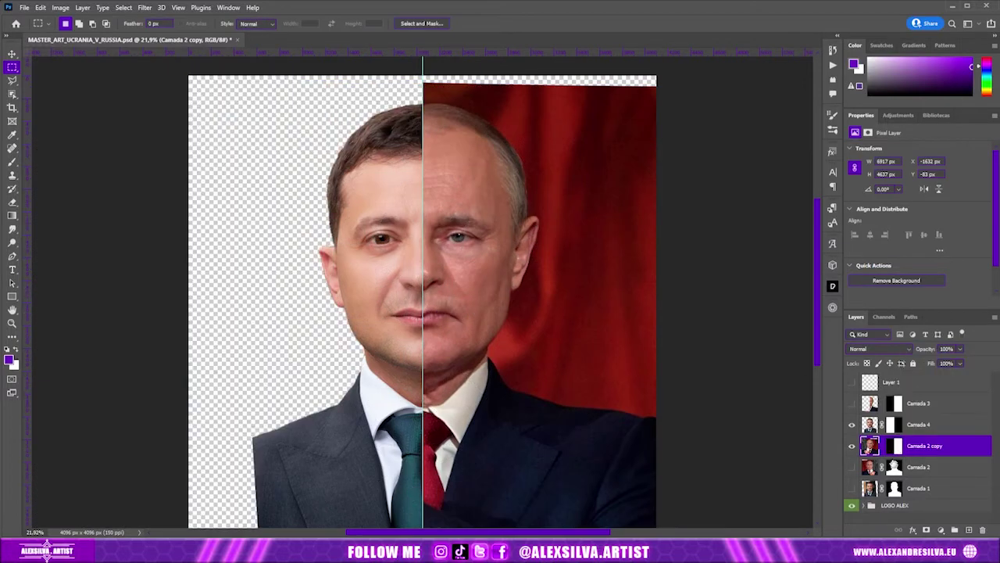
left_click_drag(896, 467, 870, 452)
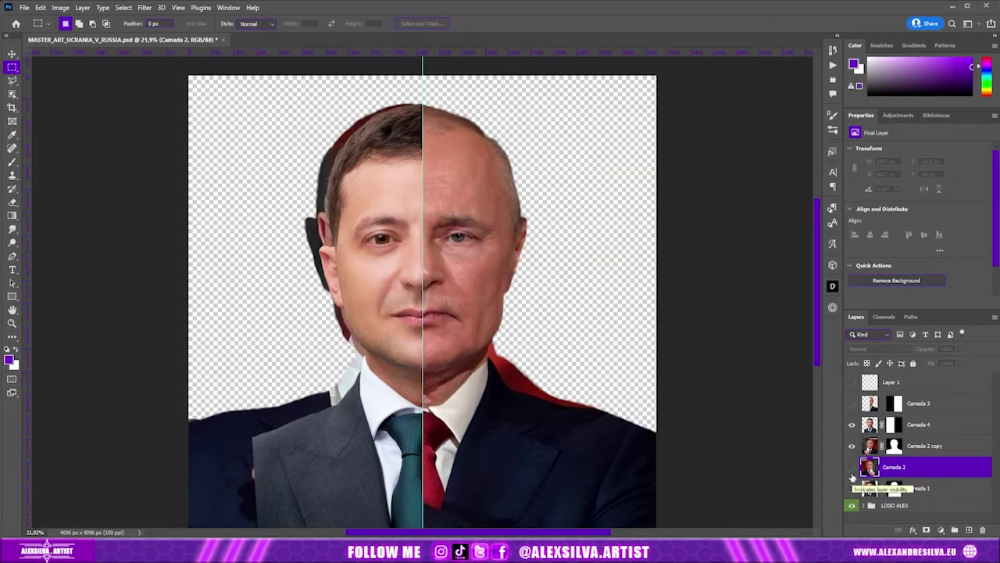
Step: Mask the red background off Camada 2 copy by object-selecting the man, and show Camada 4
left_click(898, 445)
key("w")
left_click(422, 235)
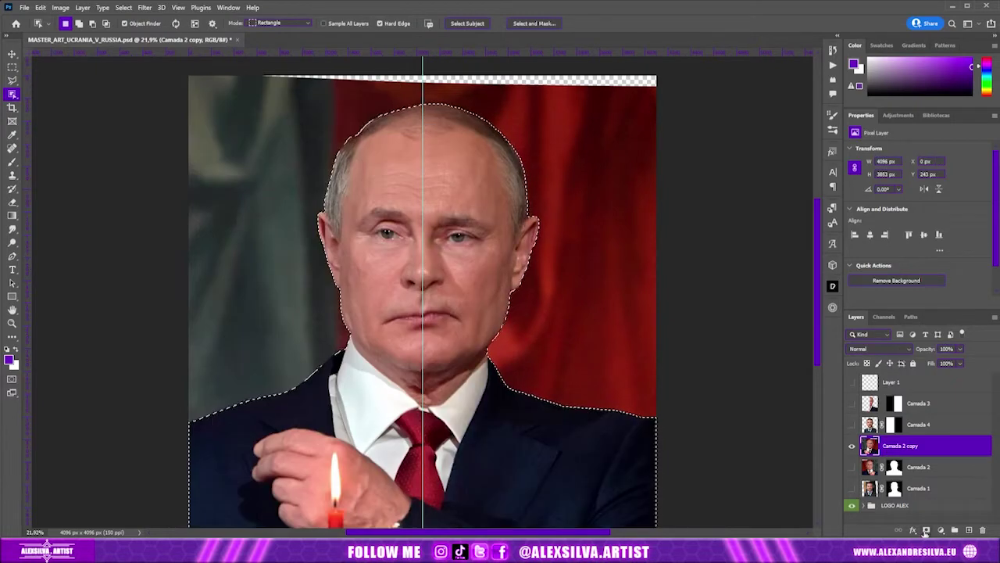
left_click(926, 530)
left_click(852, 425)
Step: Narrow the right-half image slightly
left_click(870, 445)
key("ctrl+t")
left_click_drag(788, 329, 744, 328)
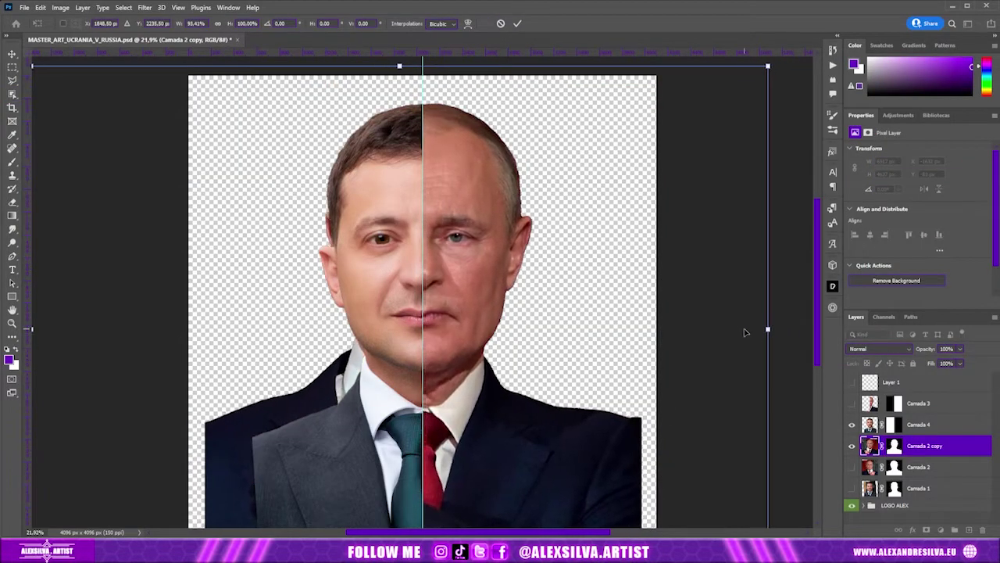
key("Return")
Step: Add a Color Balance adjustment layer above Camada 2 copy
left_click(895, 445)
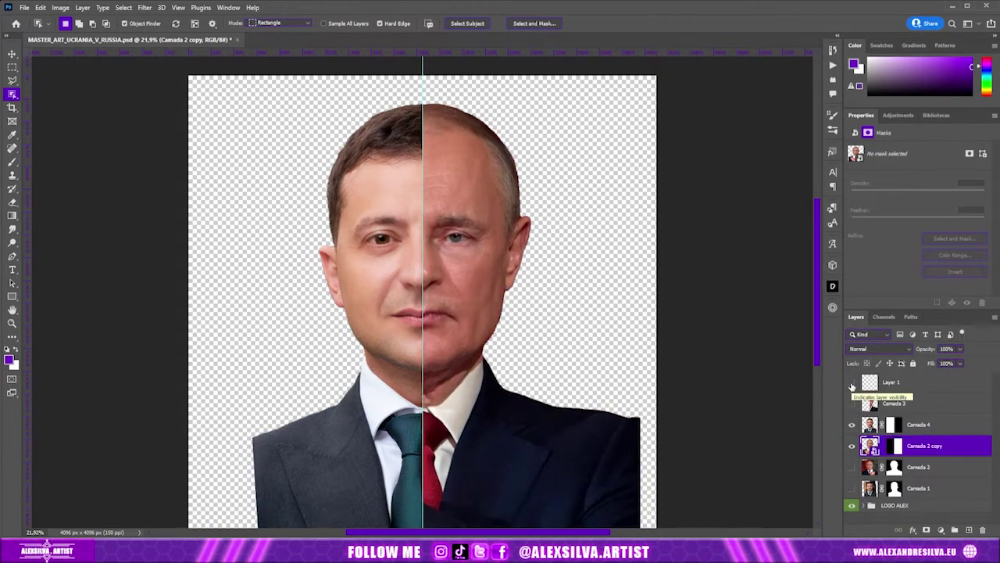
left_click(870, 445)
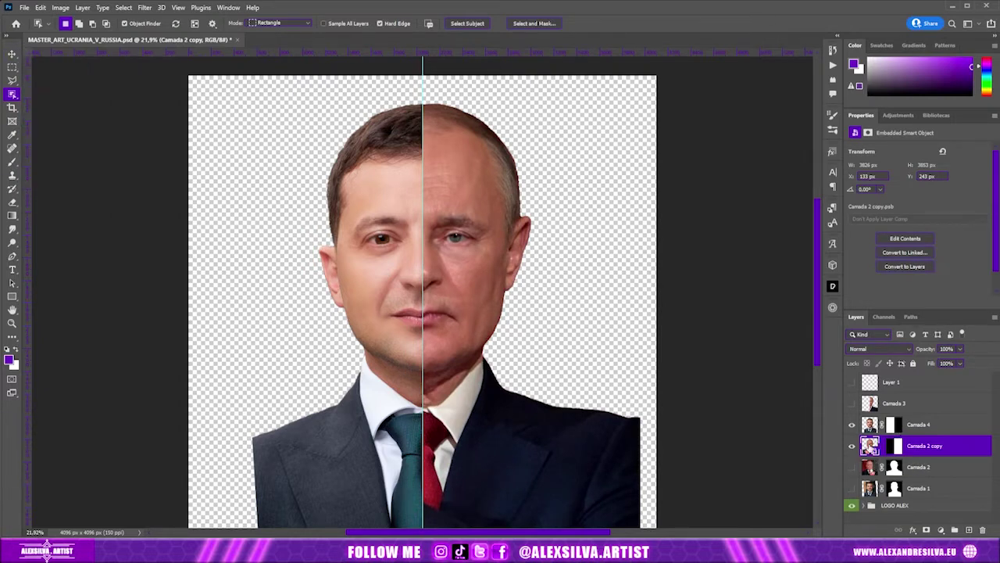
left_click(940, 529)
left_click(957, 439)
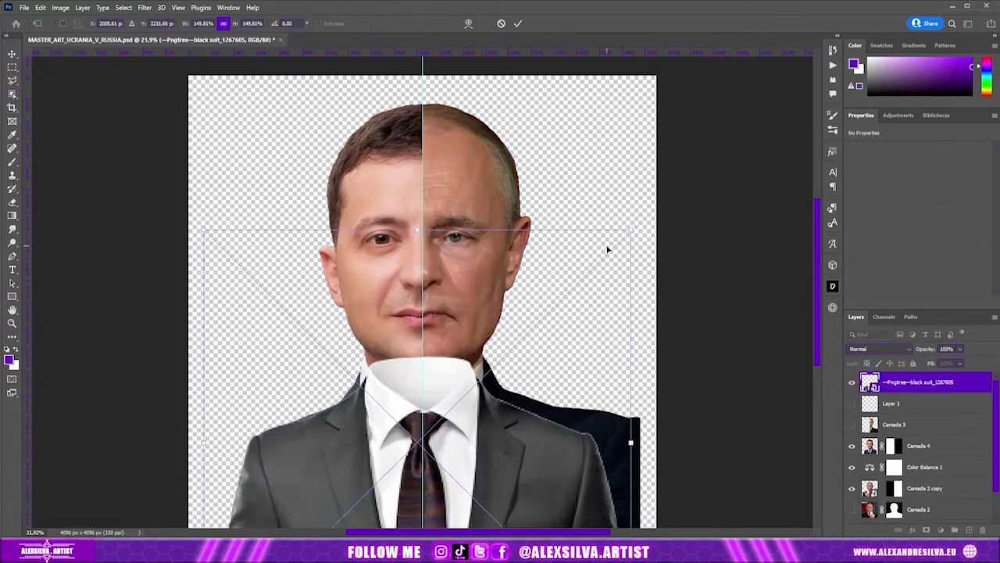
Step: Position the black-suit PNG under the faces and zoom out to the whole canvas
left_click_drag(584, 380, 593, 290)
key("Return")
key("ctrl+minus")
type("cabeça")
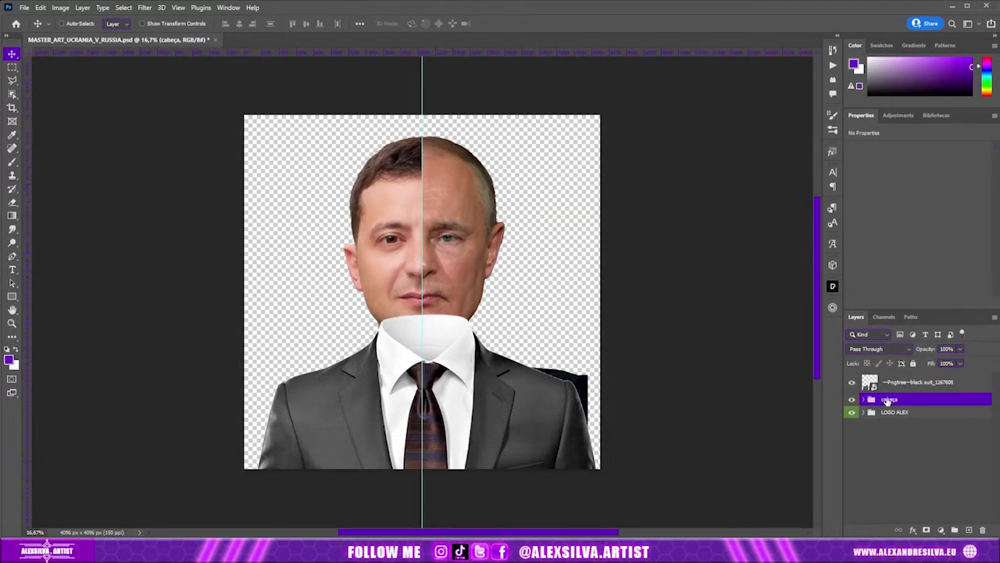
Step: Group the face layers as cabeça, add a group mask and paint away the old suits
left_click_drag(891, 398, 876, 389)
left_click(941, 529)
key("b")
mouse_move(422, 391)
left_mouse_down()
mouse_move(313, 406)
mouse_move(516, 437)
left_mouse_up()
left_click_drag(594, 390, 549, 412)
Step: At 100% brush flow, paint the mask to reveal the new shirt collar on both sides
scroll(422, 375, "up", 2)
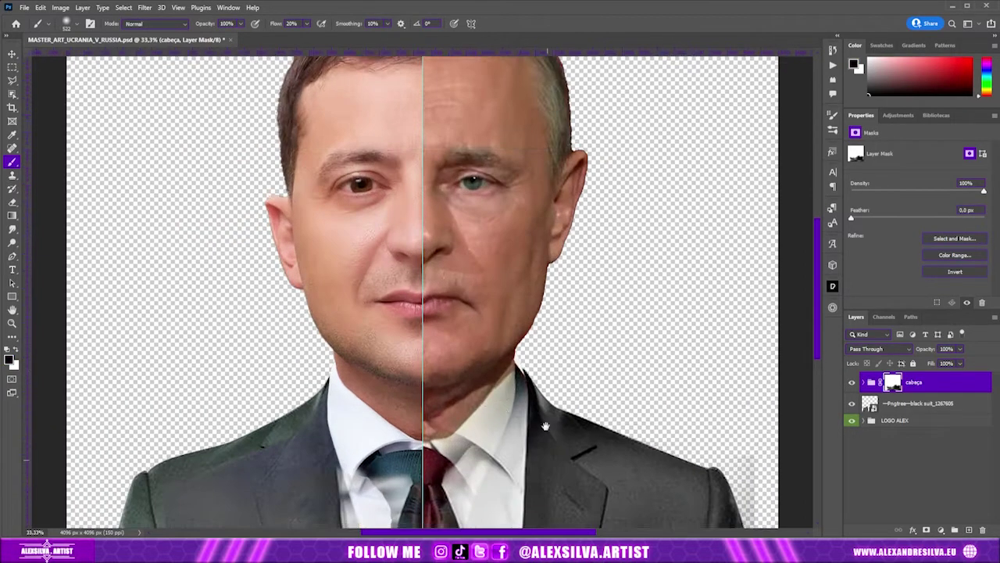
left_click_drag(305, 37, 348, 37)
scroll(161, 431, "down", 3)
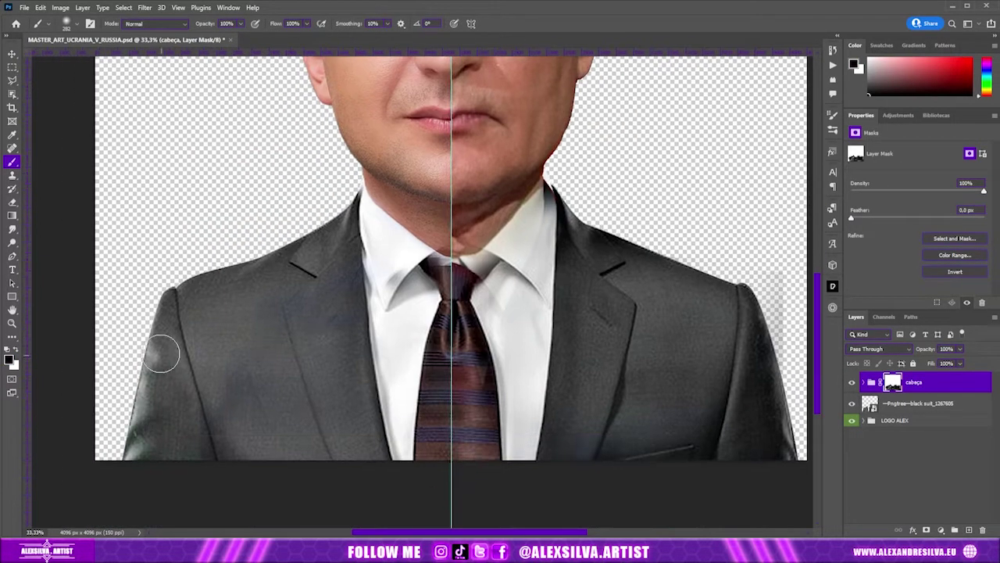
scroll(485, 455, "right", 4)
left_click_drag(375, 210, 289, 316)
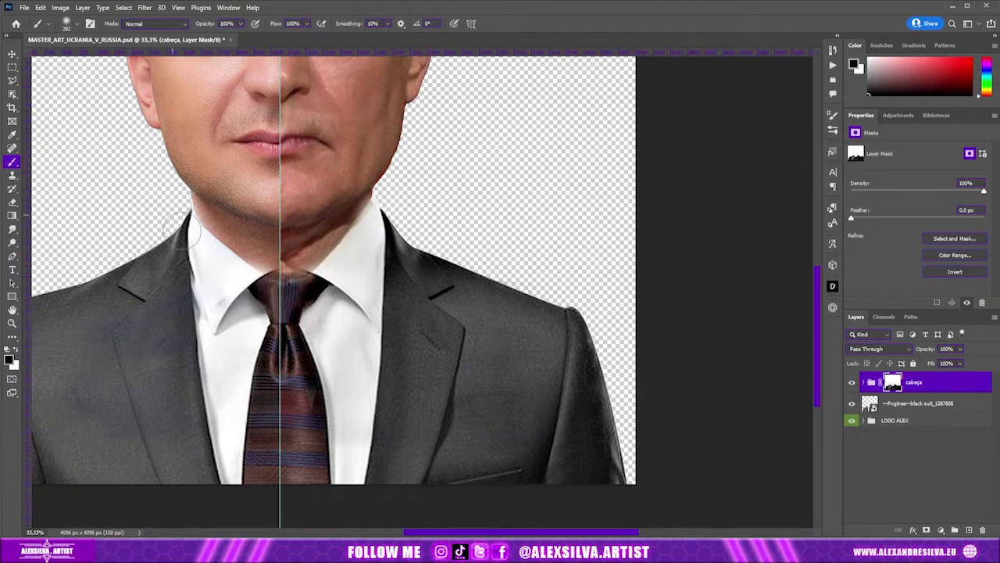
left_click_drag(181, 228, 387, 347)
Step: Swap the brush to white, select the suit layer and zoom out to the whole document
scroll(349, 310, "up", 2)
scroll(349, 310, "left", 4)
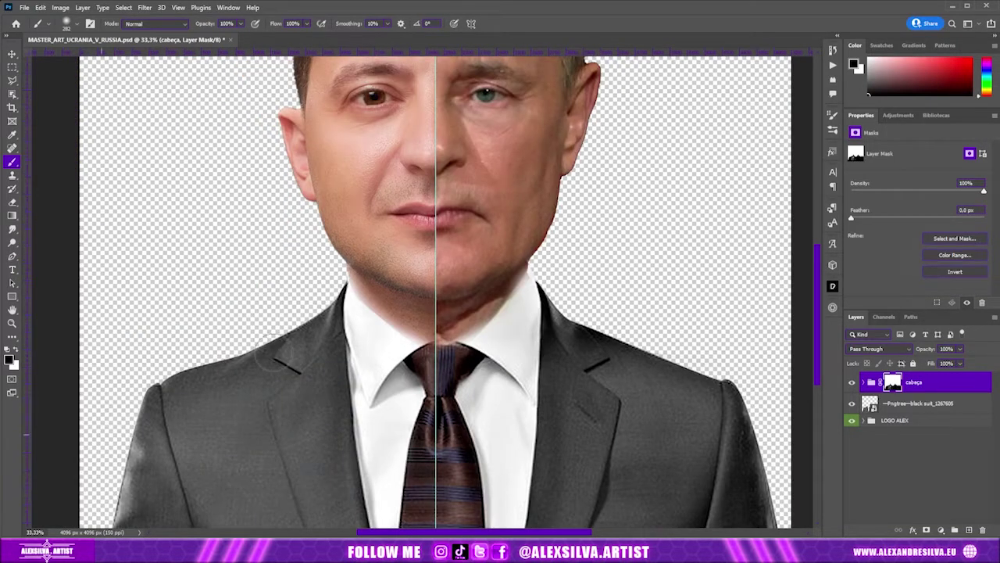
scroll(278, 359, "up", 1)
scroll(277, 359, "right", 1)
key("x")
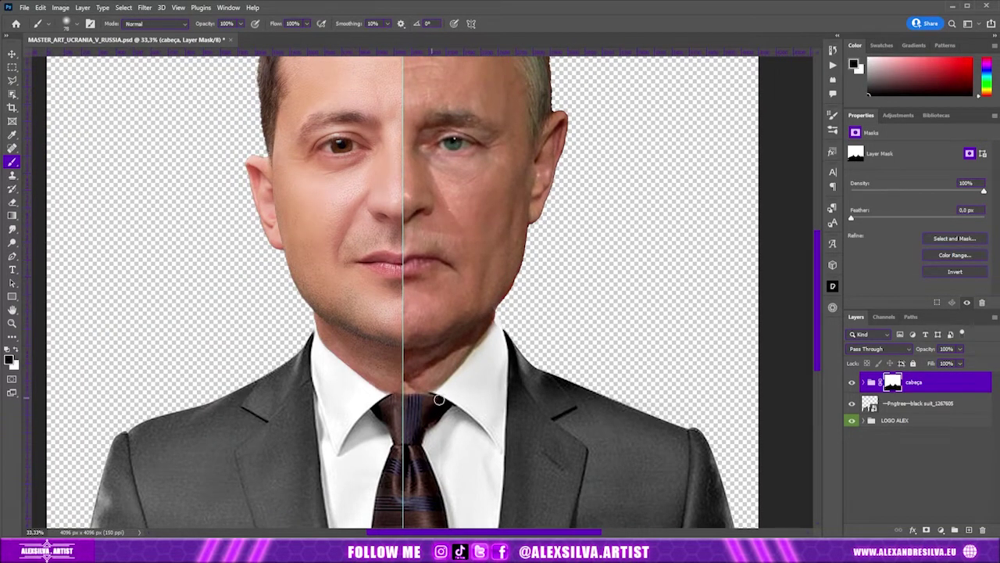
scroll(490, 337, "down", 2)
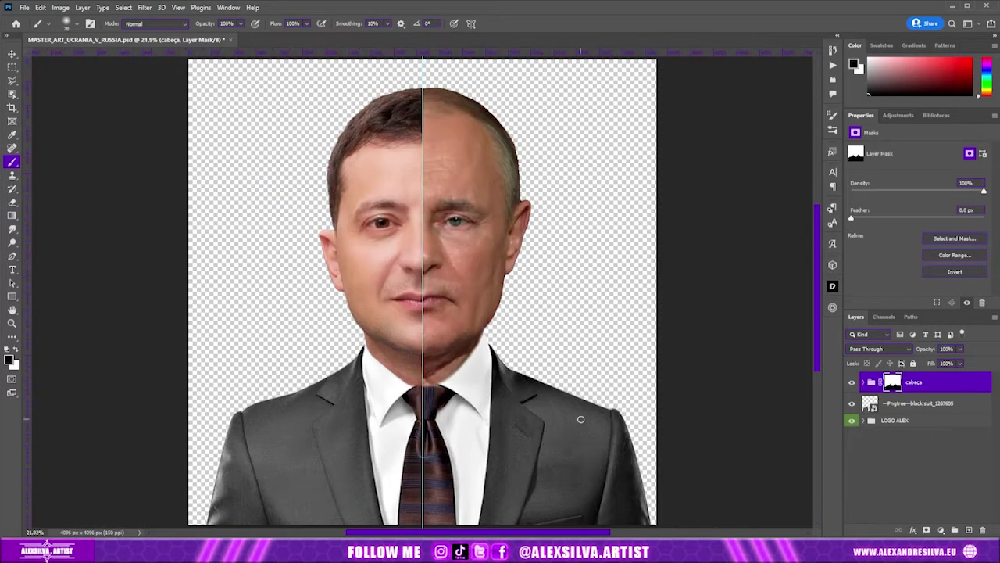
left_click(870, 403)
key("ctrl+minus")
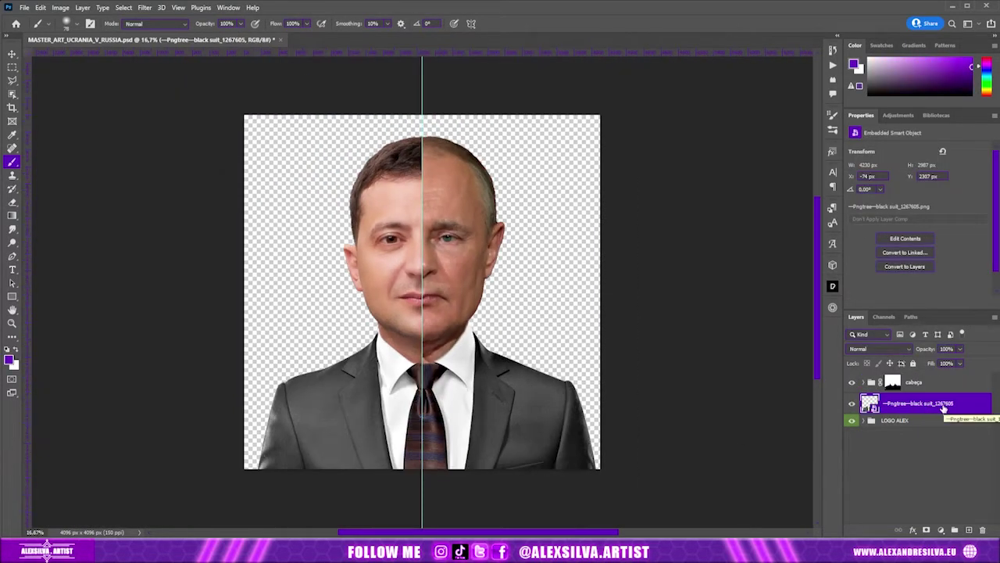
Step: Enlarge the black suit to about 192%, then fine-tune its size slightly
key("ctrl+t")
mouse_move(607, 190)
left_mouse_down()
mouse_move(536, 346)
mouse_move(594, 363)
left_mouse_up()
key("Return")
key("b")
key("v")
key("ctrl+t")
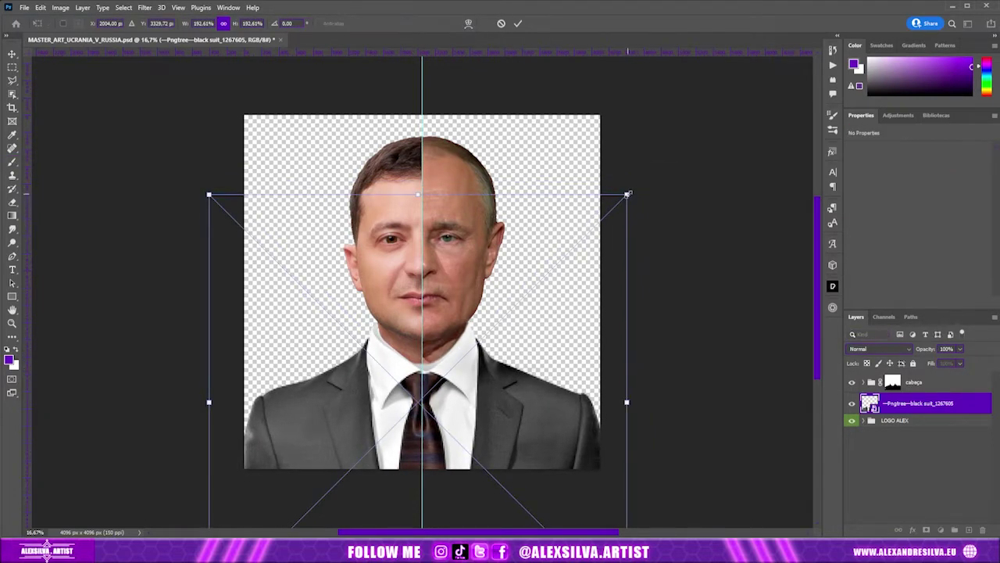
left_click_drag(622, 275, 628, 278)
key("Return")
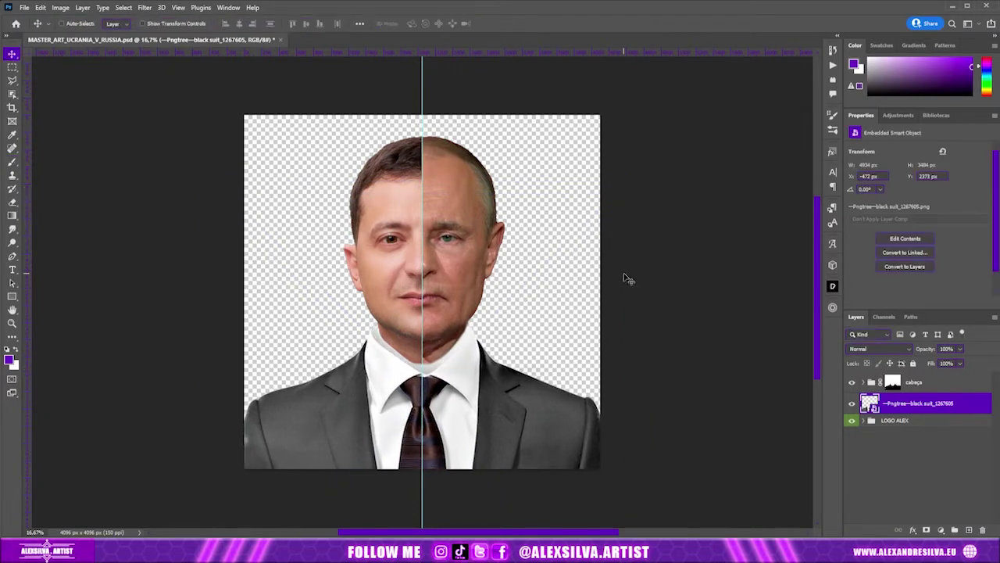
key("ctrl+t")
left_click_drag(641, 203, 632, 203)
key("Return")
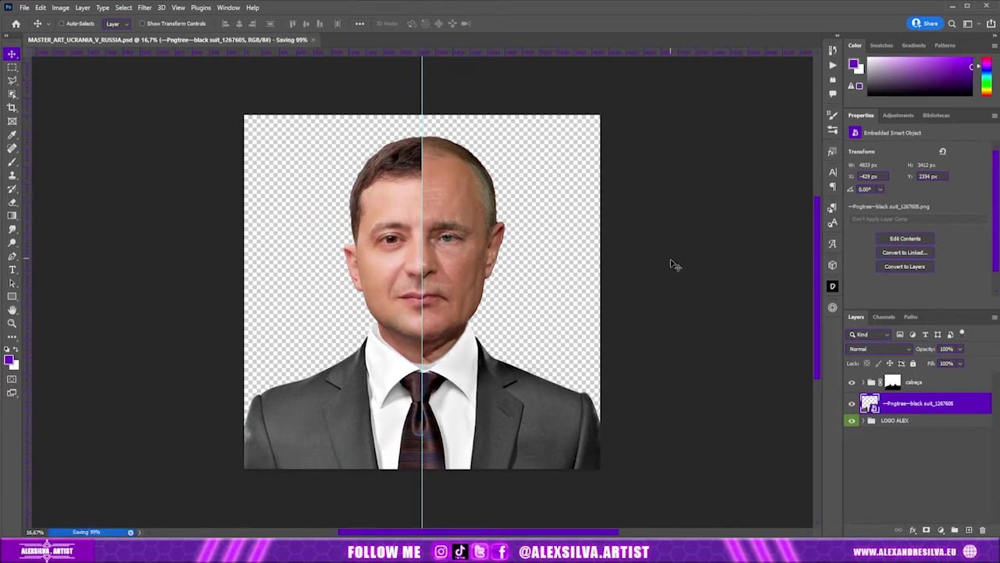
Step: Puppet-warp the suit with neck and chin pins so the collar hugs the jaw
left_click(40, 7)
left_click(100, 226)
key("ctrl+plus")
key("ctrl+plus")
key("ctrl+plus")
left_click_drag(275, 318, 283, 320)
left_click(566, 278)
key("Return")
mouse_move(317, 316)
left_mouse_down()
mouse_move(287, 284)
mouse_move(295, 283)
left_mouse_up()
left_click(541, 316)
left_click_drag(424, 419, 422, 410)
left_click(432, 392)
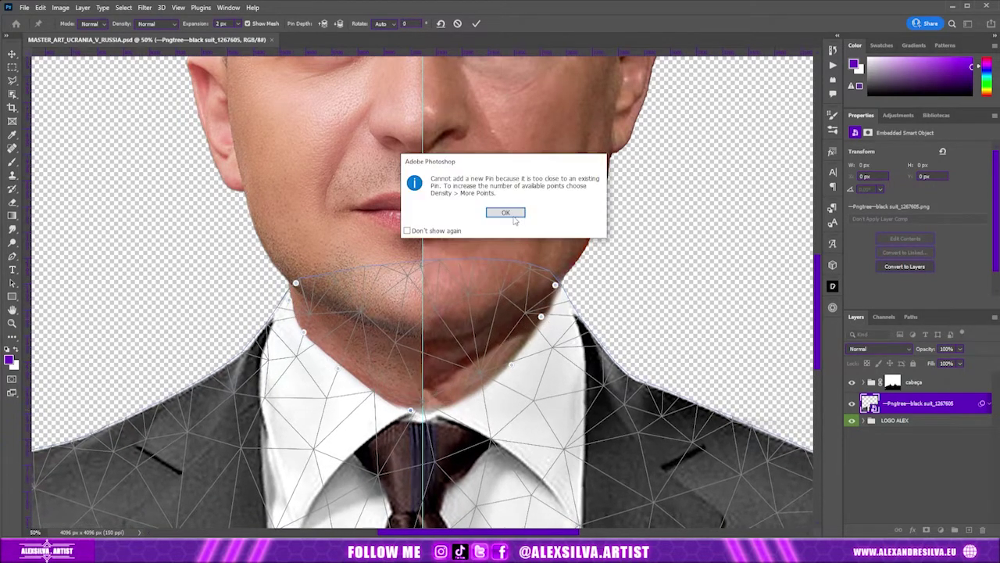
key("Return")
key("Return")
key("ctrl+0")
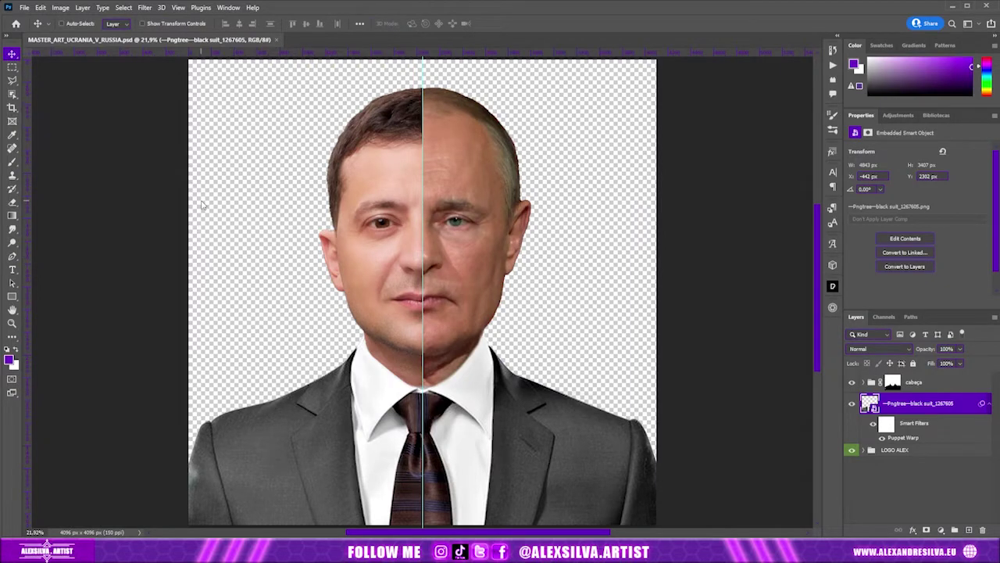
key("b")
left_click(914, 381)
left_click(918, 402)
left_click(941, 530)
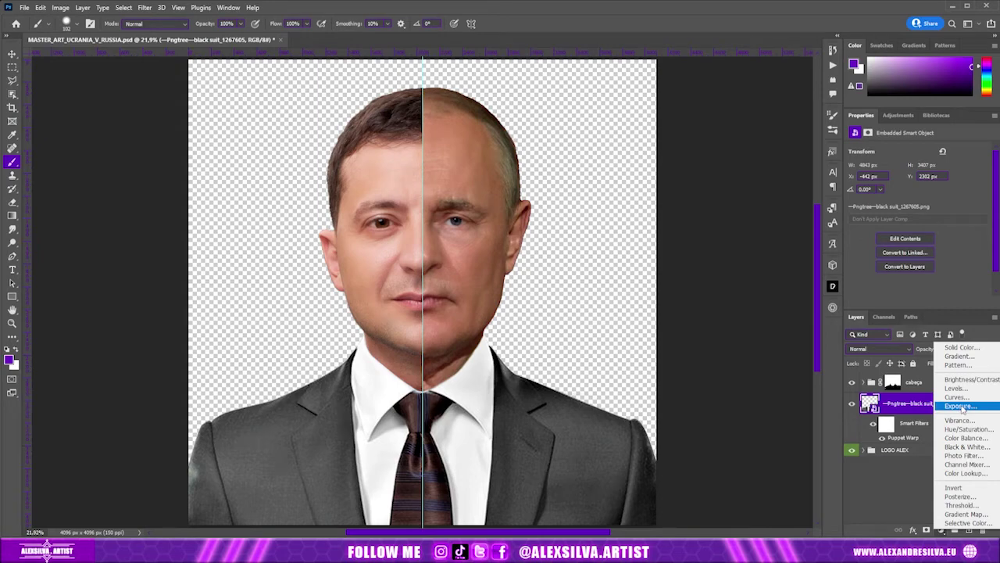
left_click(959, 406)
left_click_drag(918, 175, 866, 175)
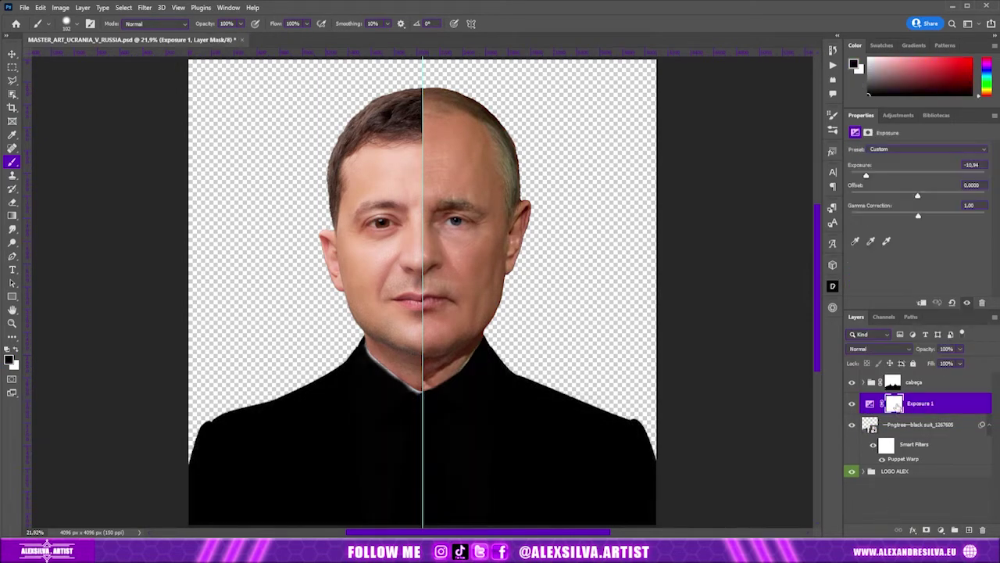
key("ctrl+i")
scroll(428, 389, "up", 3)
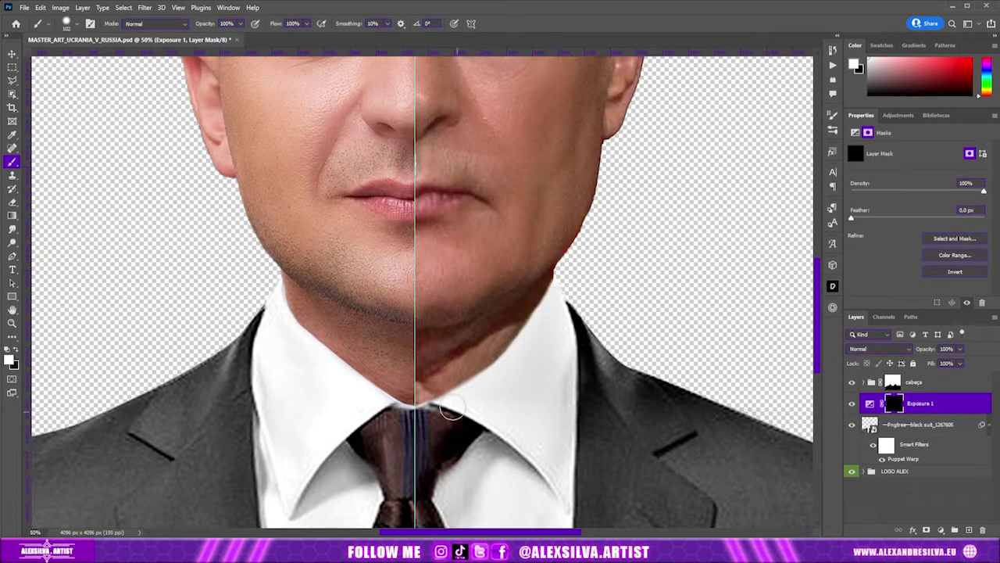
left_click_drag(908, 411, 911, 378)
mouse_move(903, 461)
left_mouse_down()
mouse_move(941, 402)
mouse_move(934, 379)
left_mouse_up()
key("shift+3")
left_click(869, 426, "ctrl")
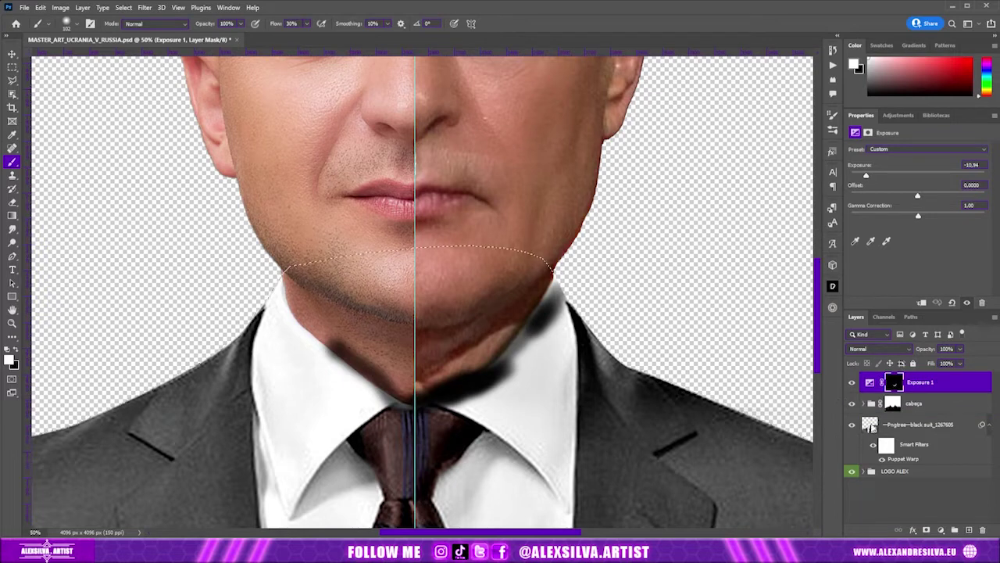
mouse_move(276, 311)
left_mouse_down()
mouse_move(435, 406)
mouse_move(283, 311)
left_mouse_up()
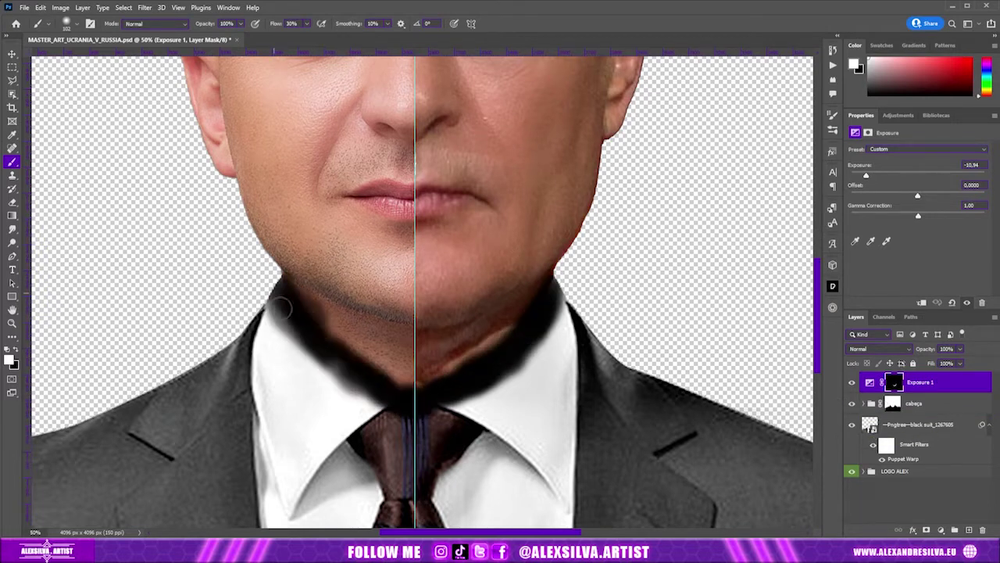
left_click_drag(865, 412, 943, 428)
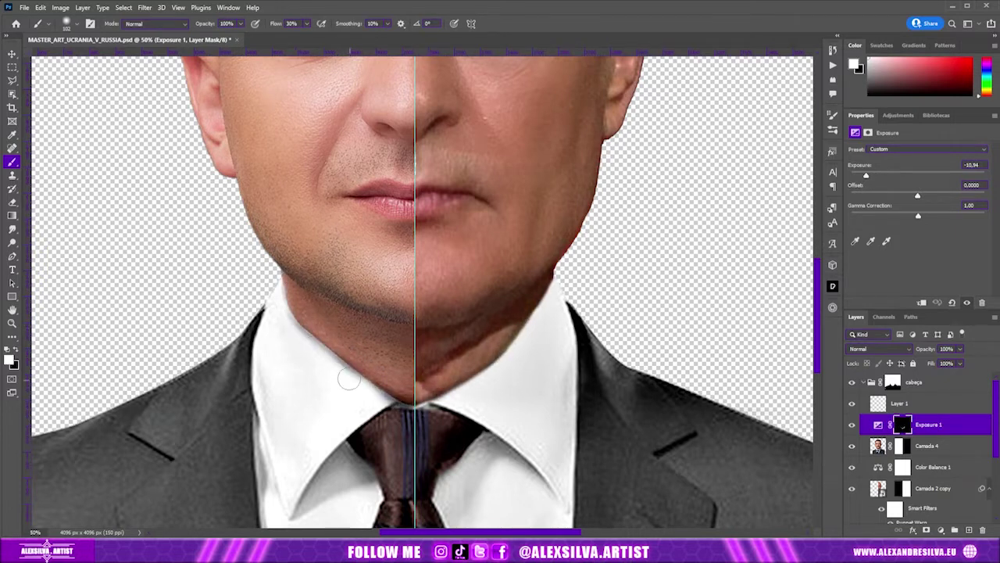
left_click_drag(944, 427, 938, 473)
key("Delete")
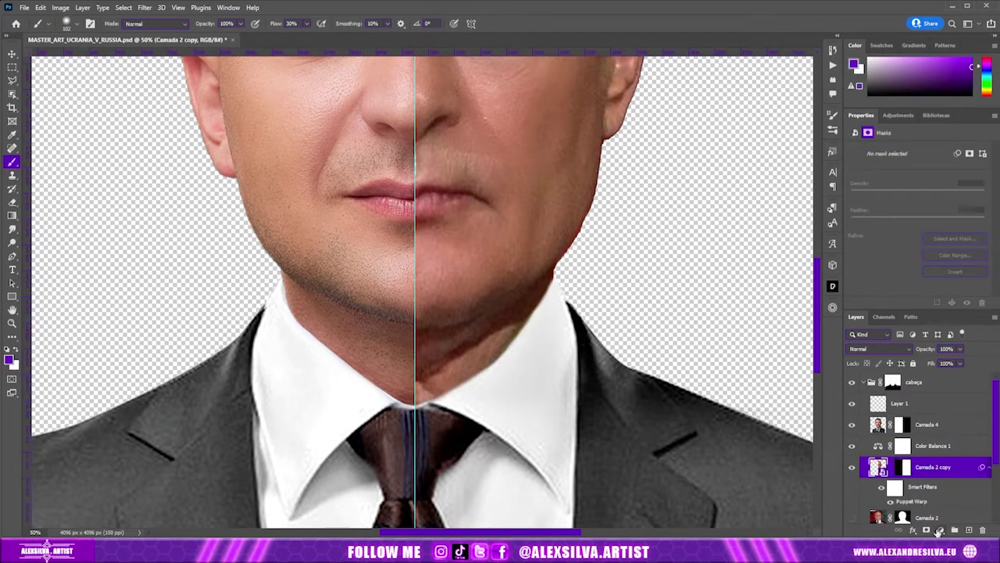
Step: Add a colorized Hue/Saturation at hue 17, lightness -55, with an inverted mask
left_click(904, 243)
left_click_drag(850, 188, 858, 193)
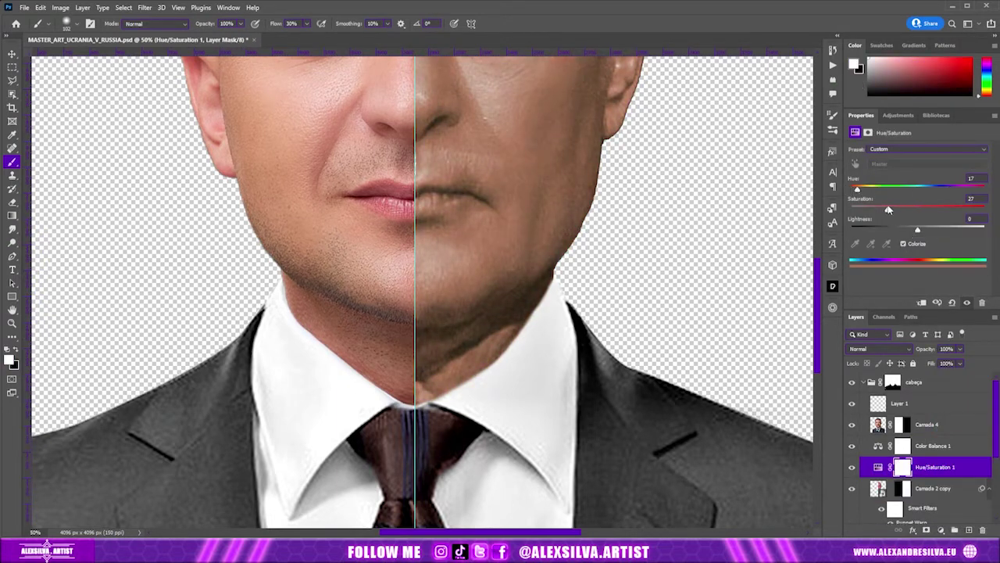
left_click(881, 230)
left_click(903, 466)
key("ctrl+i")
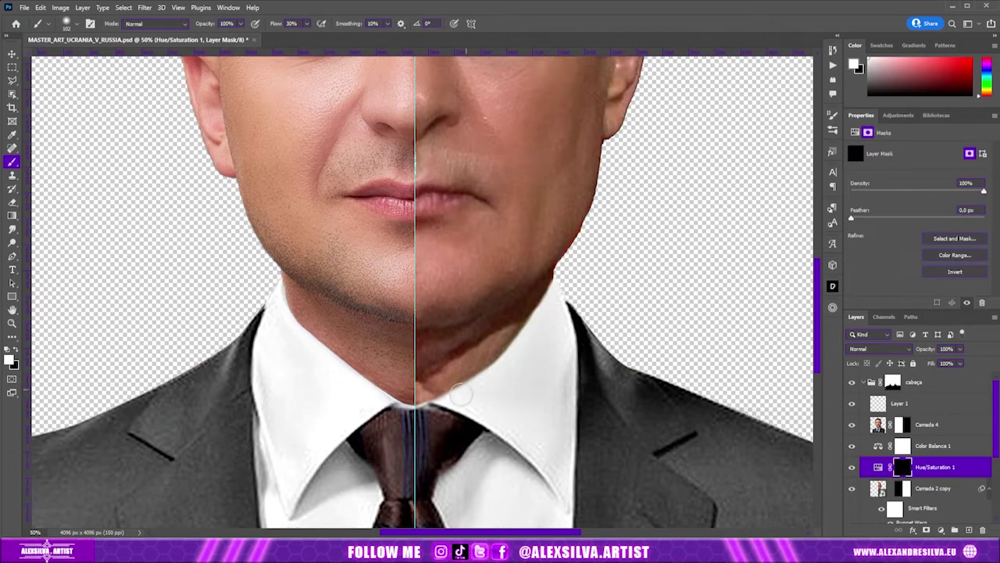
Step: Duplicate the Hue/Saturation adjustment above Camada 4 and collapse the cabeça group
left_click_drag(928, 466, 907, 422)
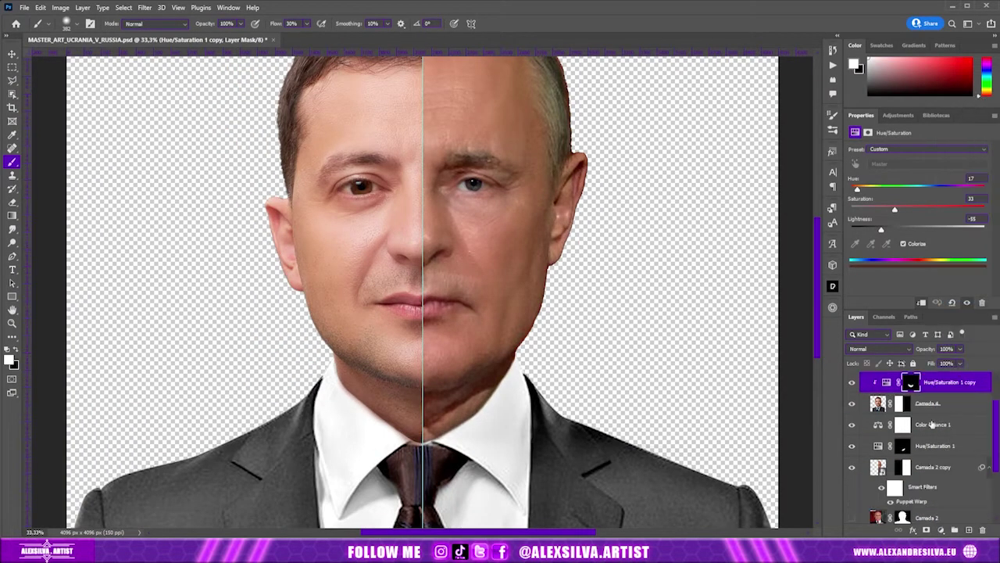
scroll(851, 449, "up", 2)
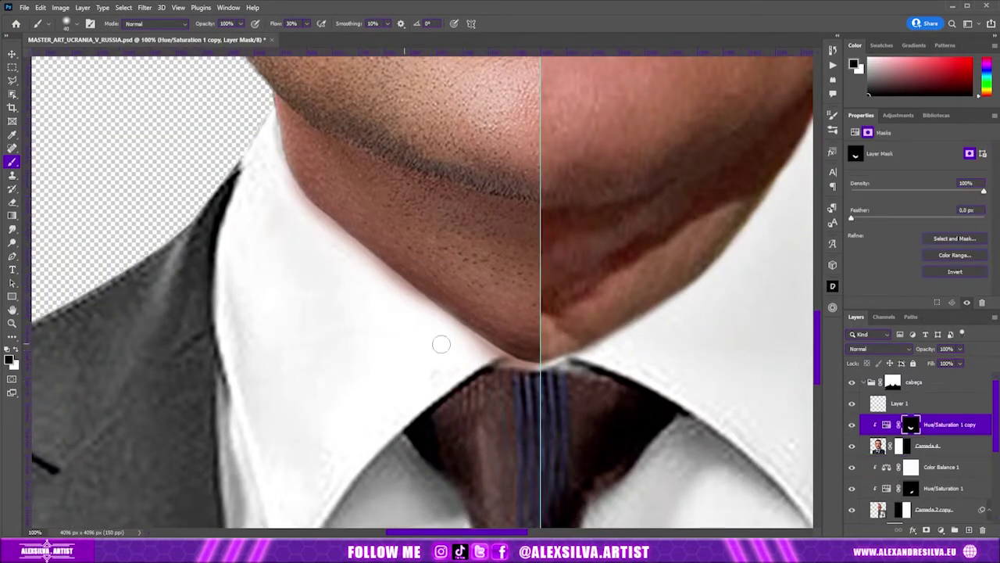
key("ctrl+0")
left_click(865, 383)
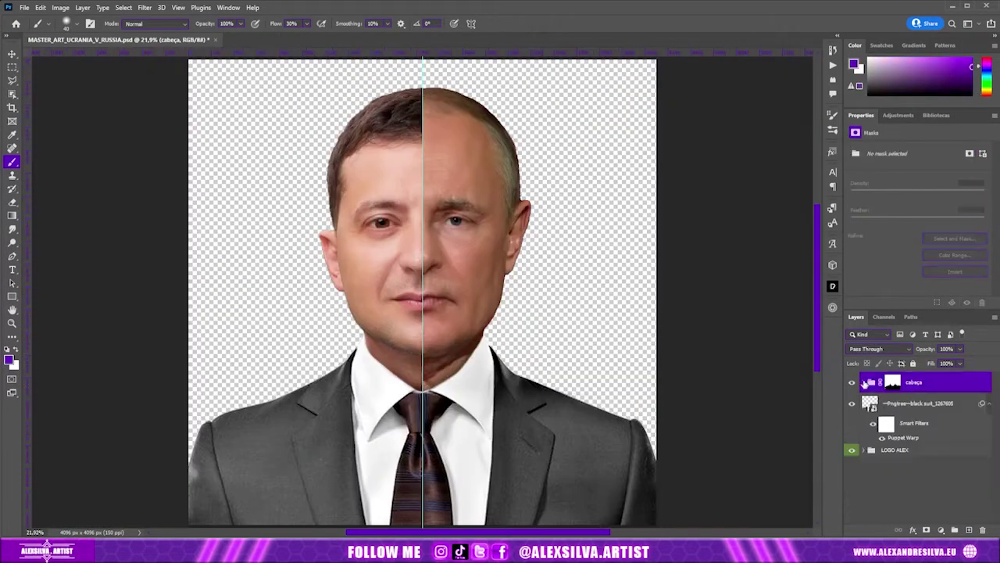
Step: Place a Ukrainian flag image, scale it to cover the canvas and move it behind the suit and face
left_click(863, 382)
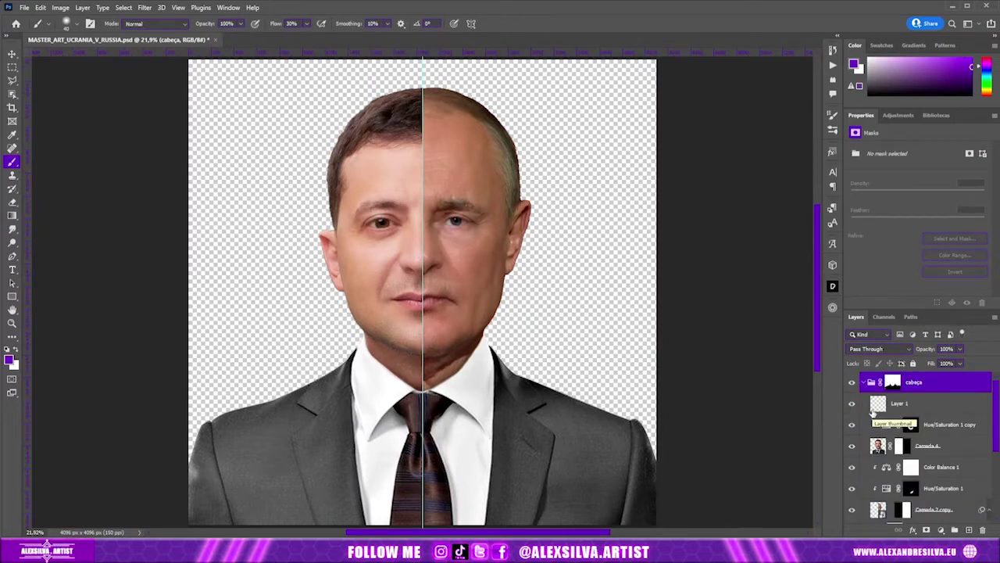
left_click(871, 382)
left_click(870, 403)
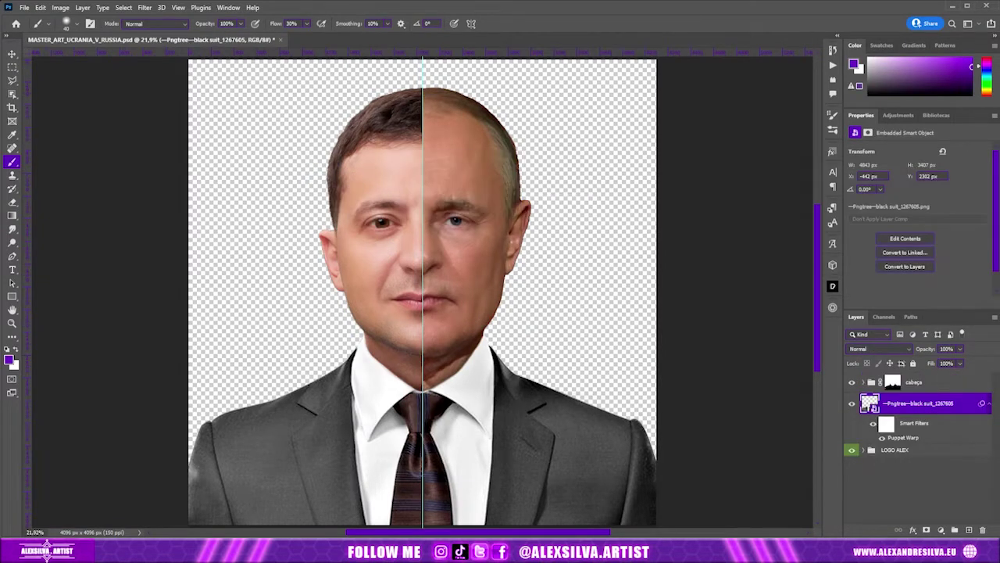
left_click_drag(999, 258, 708, 253)
key("ctrl+minus")
left_click_drag(668, 422, 699, 446)
key("Return")
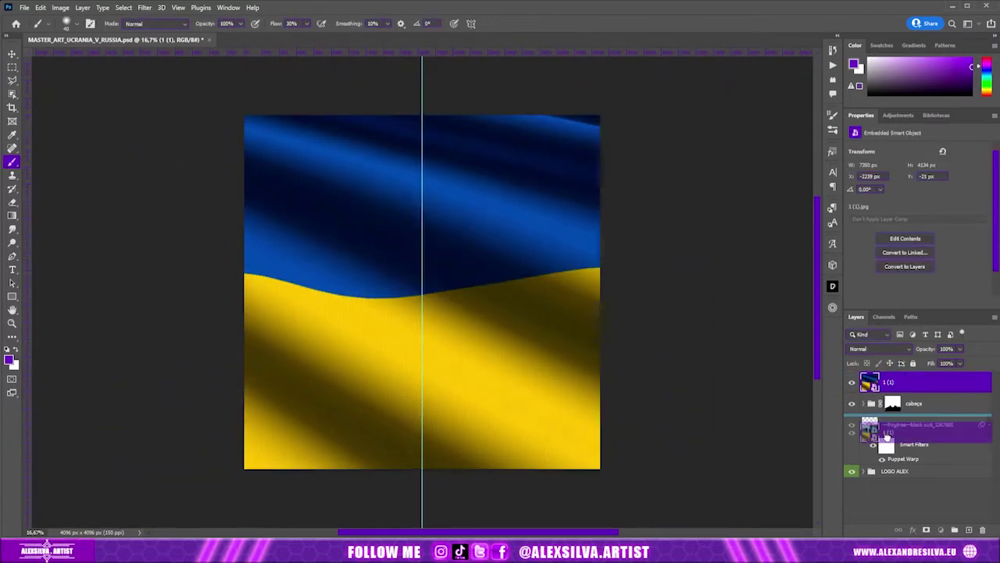
left_click_drag(903, 408, 912, 470)
Step: Mask the Ukrainian flag so it shows only on the left half of the canvas
left_click(865, 395)
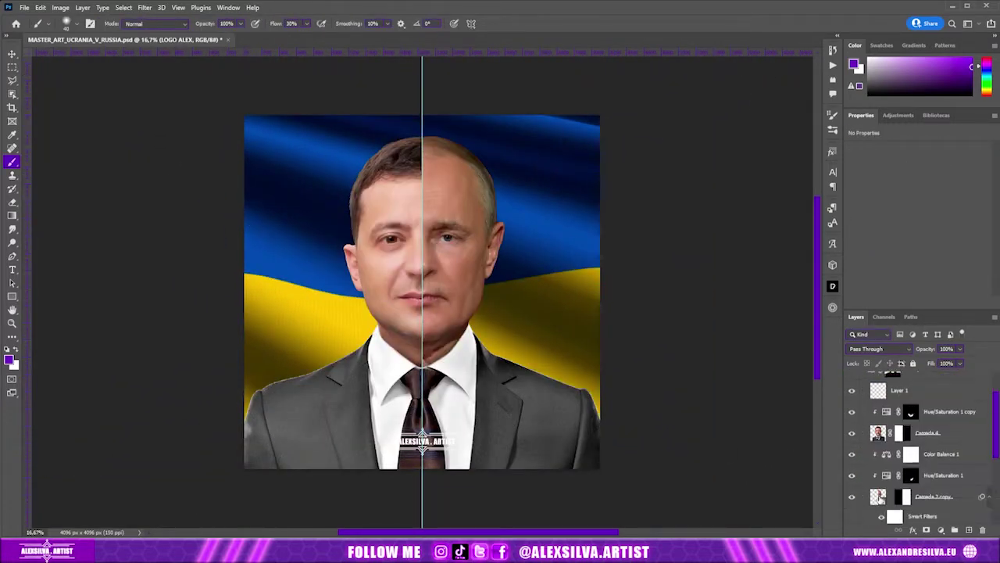
left_click(891, 467)
key("m")
left_click_drag(422, 109, 614, 481)
left_click(927, 530, "alt")
key("ctrl+0")
key("v")
key("Return")
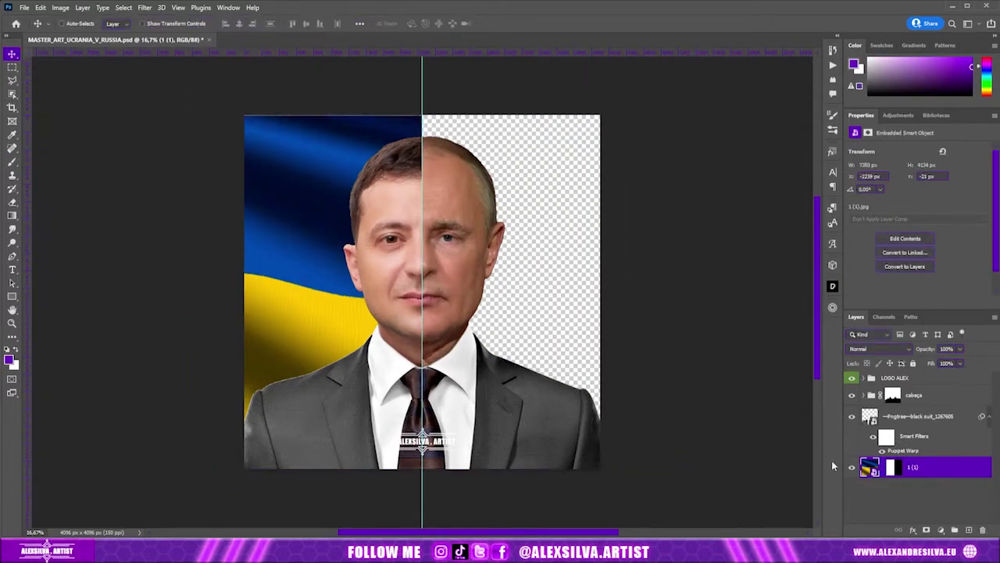
Step: Place and enlarge a Russian flag image on the right half
left_click(893, 467)
key("b")
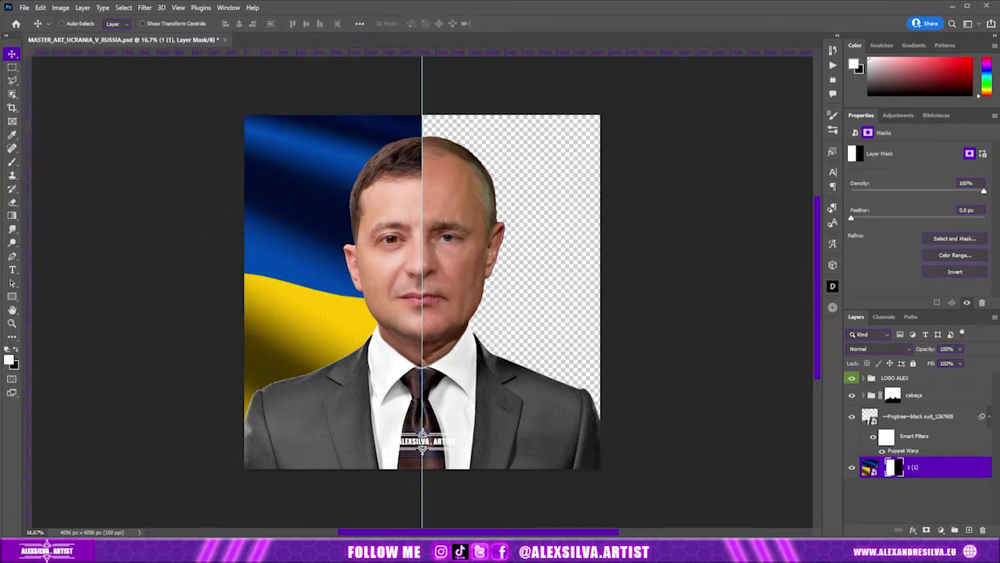
left_click_drag(409, 357, 115, 493)
key("Return")
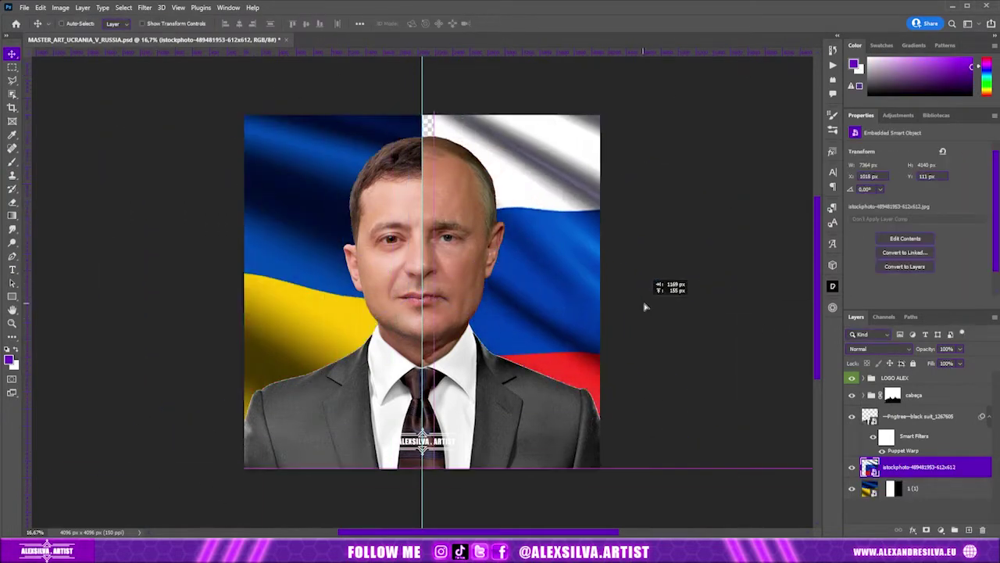
Step: Add a black Inner Glow to the suit layer
left_click(918, 415)
left_click(912, 530)
left_click(930, 472)
left_click(956, 221)
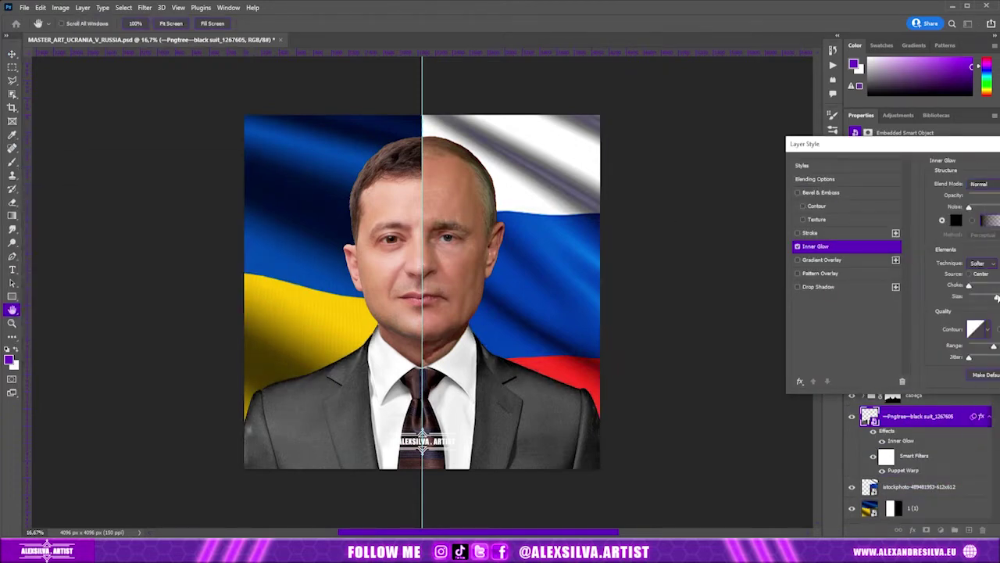
Step: On a new layer, paint darker shading over the suit with a 50% flow brush
key("Escape")
left_click(969, 529)
key("b")
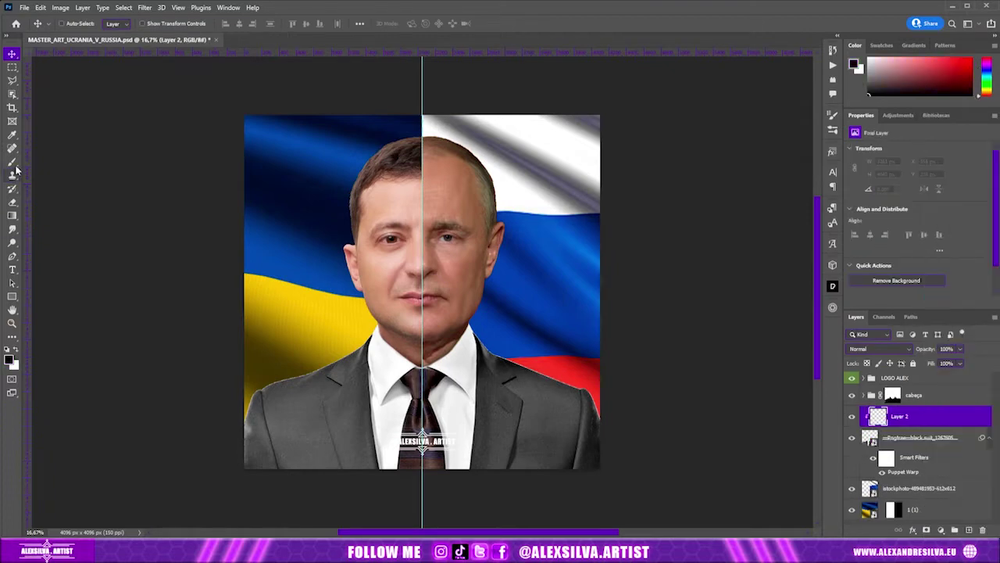
key("Escape")
key("shift+5")
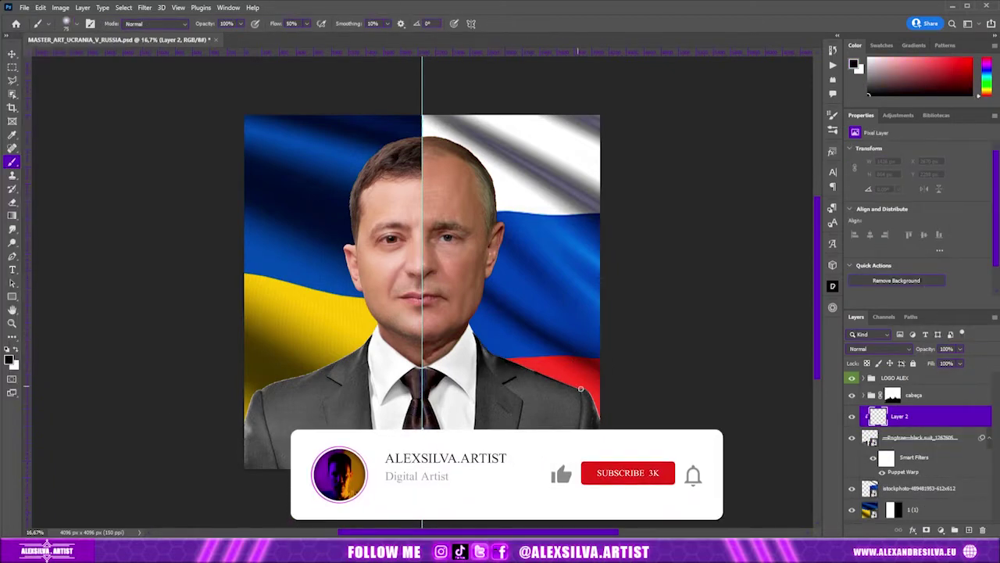
left_click_drag(317, 413, 226, 487)
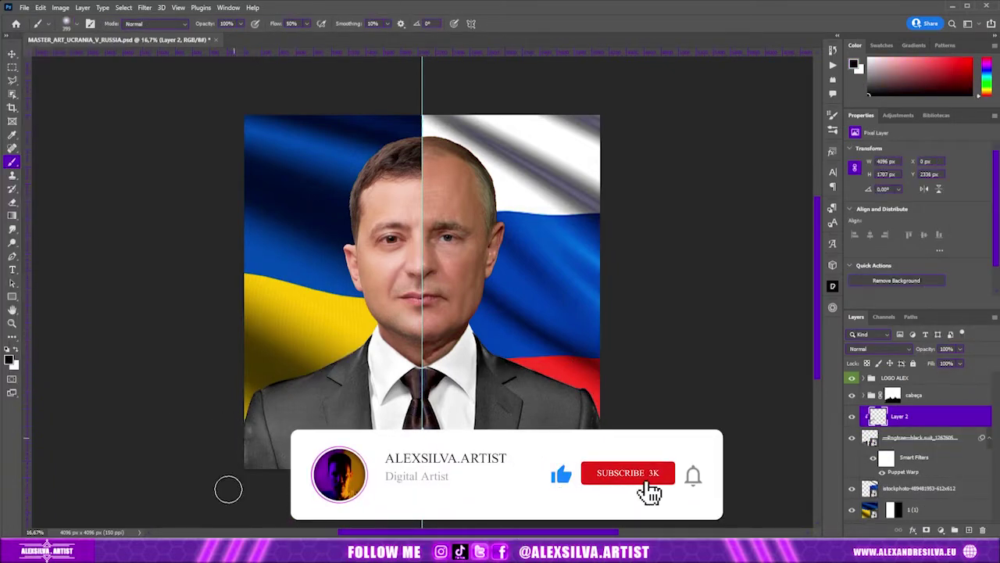
left_click_drag(485, 352, 585, 368)
left_click_drag(359, 352, 227, 368)
left_click_drag(250, 406, 226, 492)
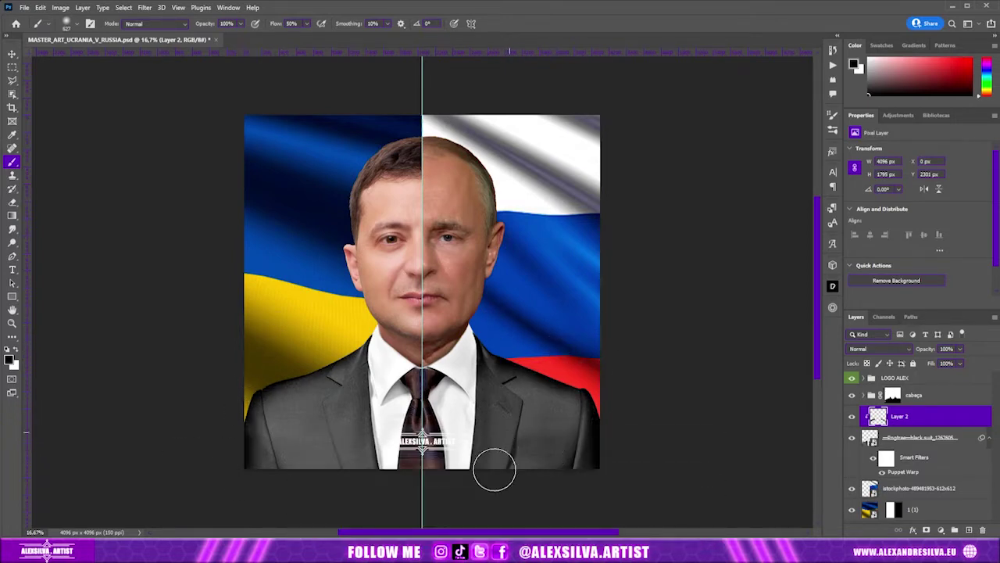
Step: Lower the suit's brightness to -25 and try a clipped -1.20 Exposure on the head
left_click_drag(916, 179, 906, 179)
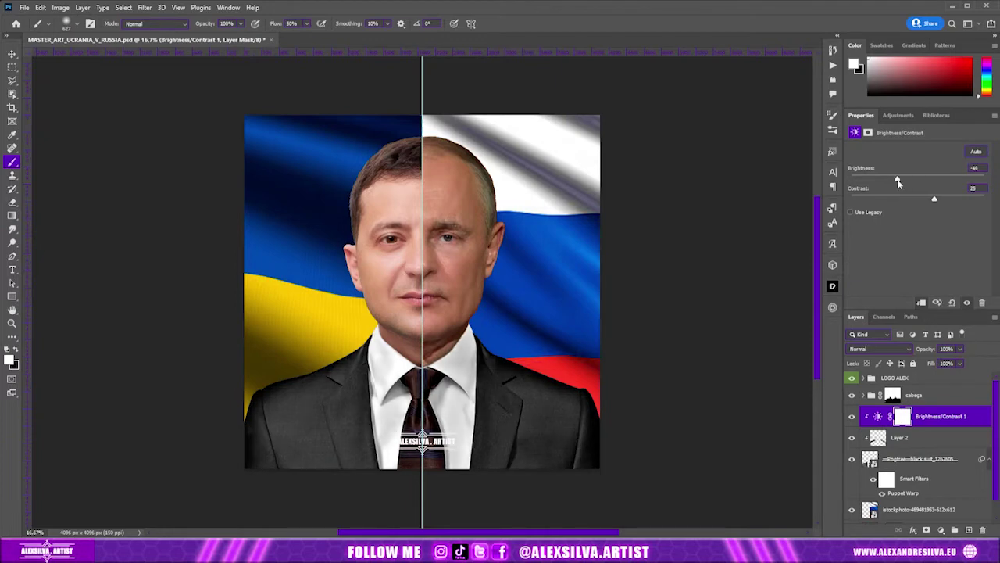
left_click(852, 416)
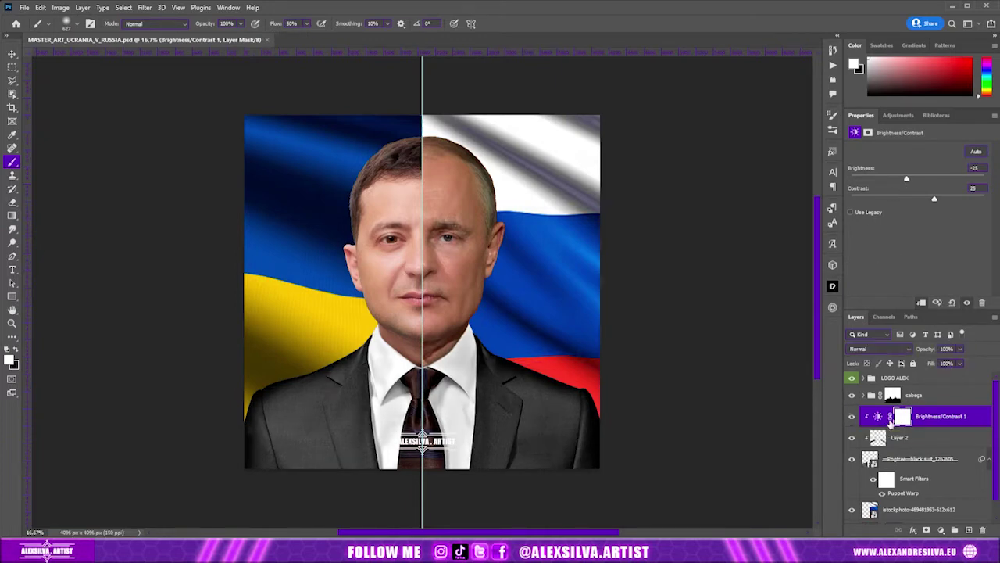
left_click(914, 394)
left_click(941, 530)
left_click(961, 411)
left_click_drag(918, 176, 899, 178)
Step: Replace the Exposure with a Color Balance adding +27 blue to the head's midtones
key("Delete")
left_click(941, 530)
left_click(961, 441)
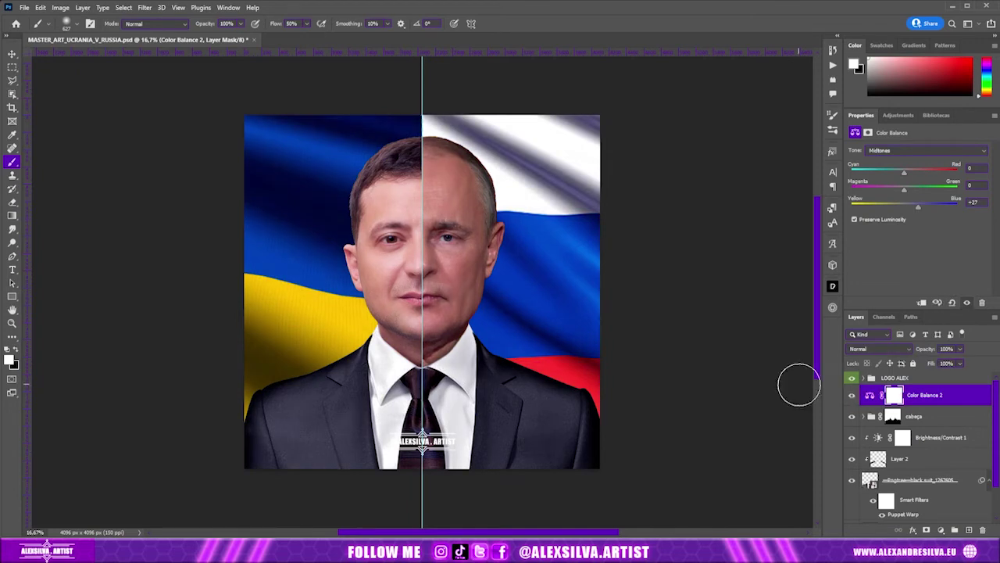
scroll(862, 421, "down", 2)
left_click(900, 494)
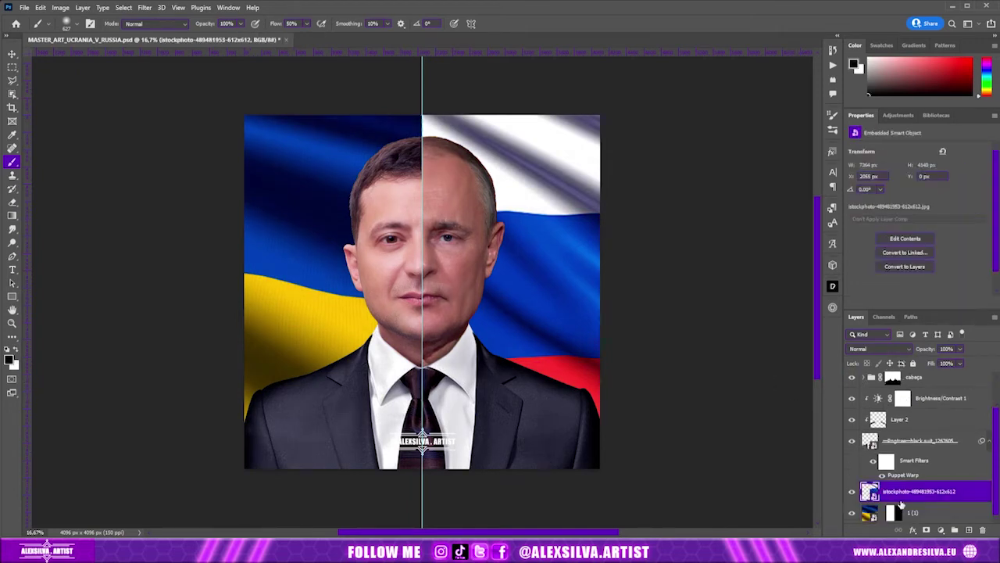
Step: Enlarge the flag background to about 7402 × 4161 px and nudge it up to Y -21 px
key("v")
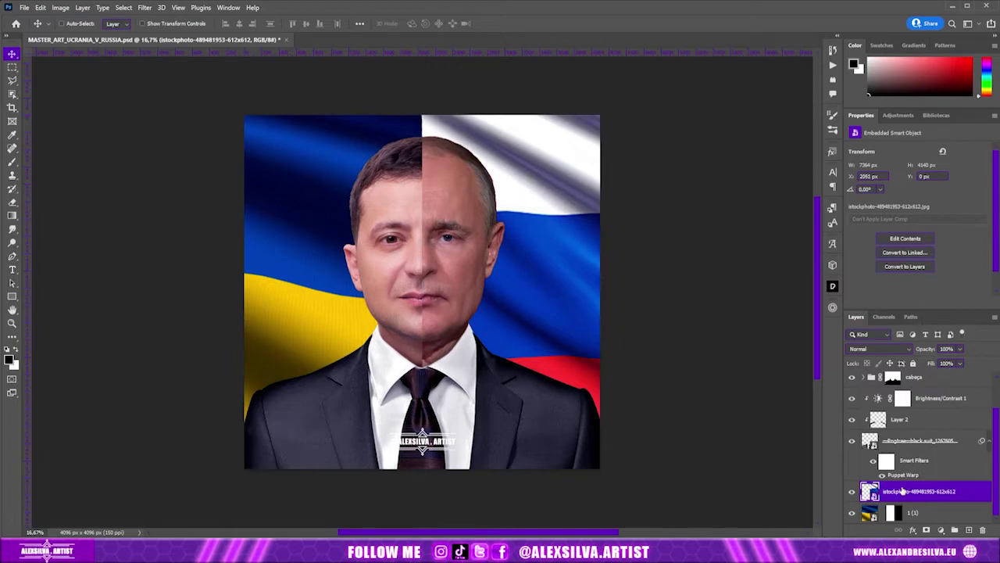
left_click(894, 513)
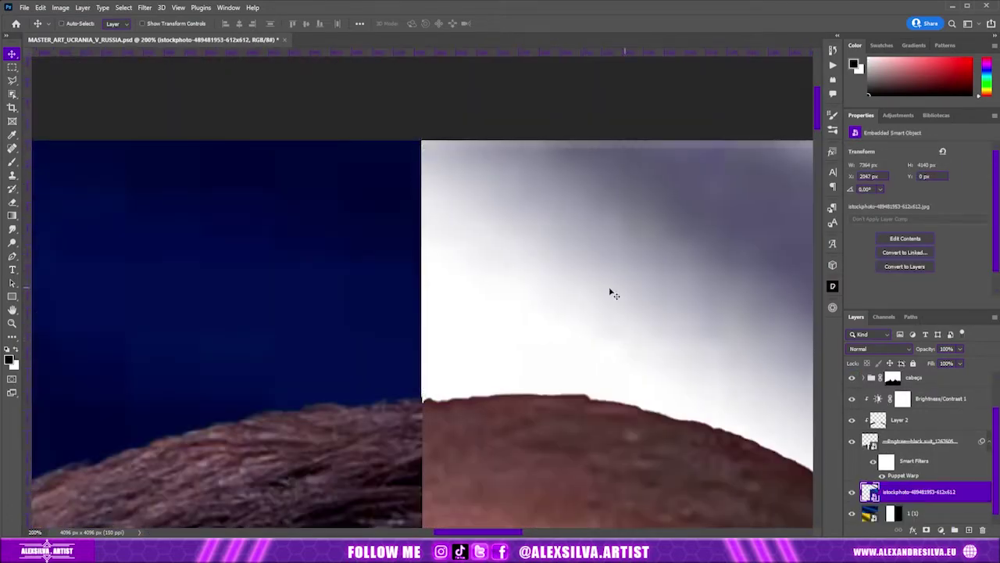
key("b")
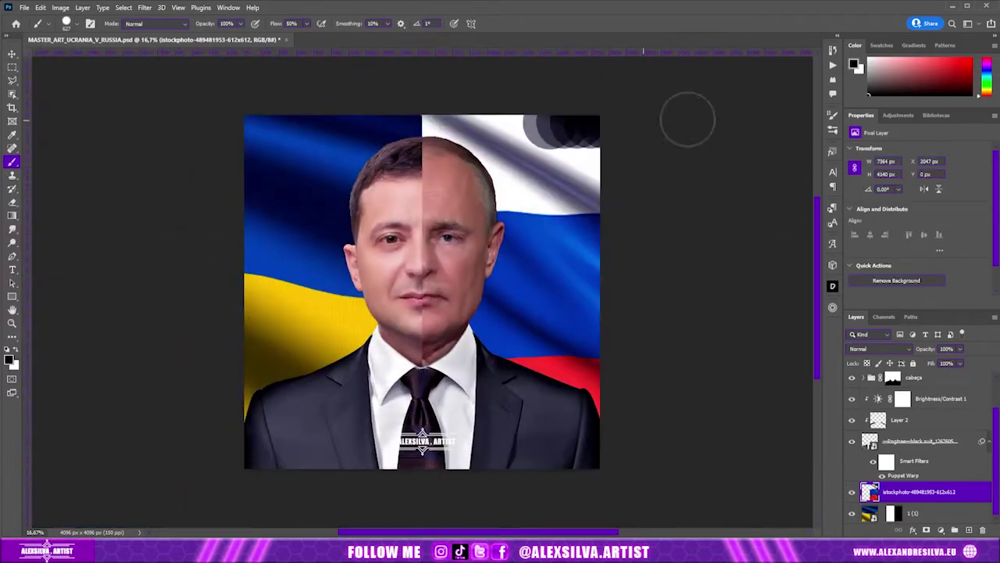
left_click(926, 531)
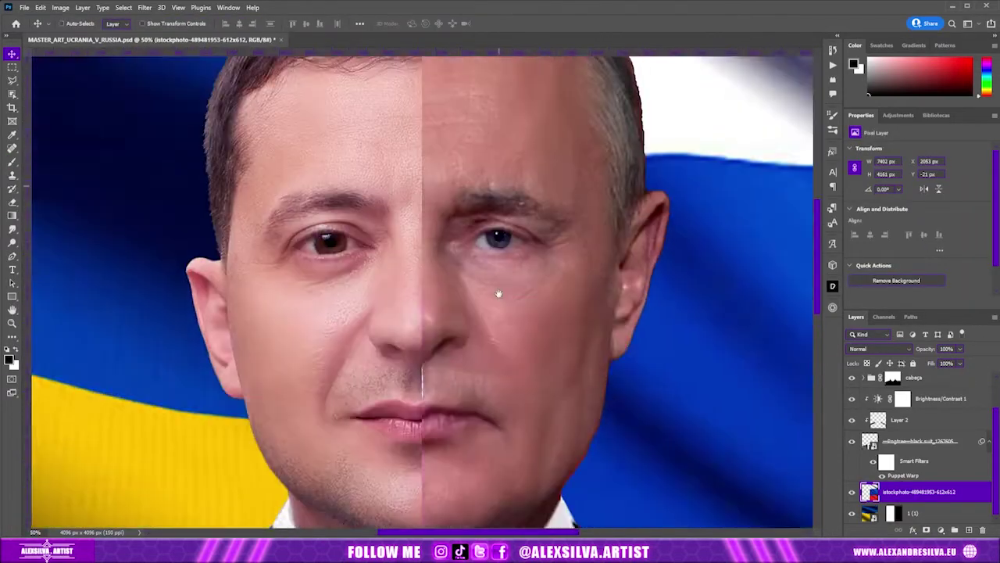
scroll(511, 293, "up", 5)
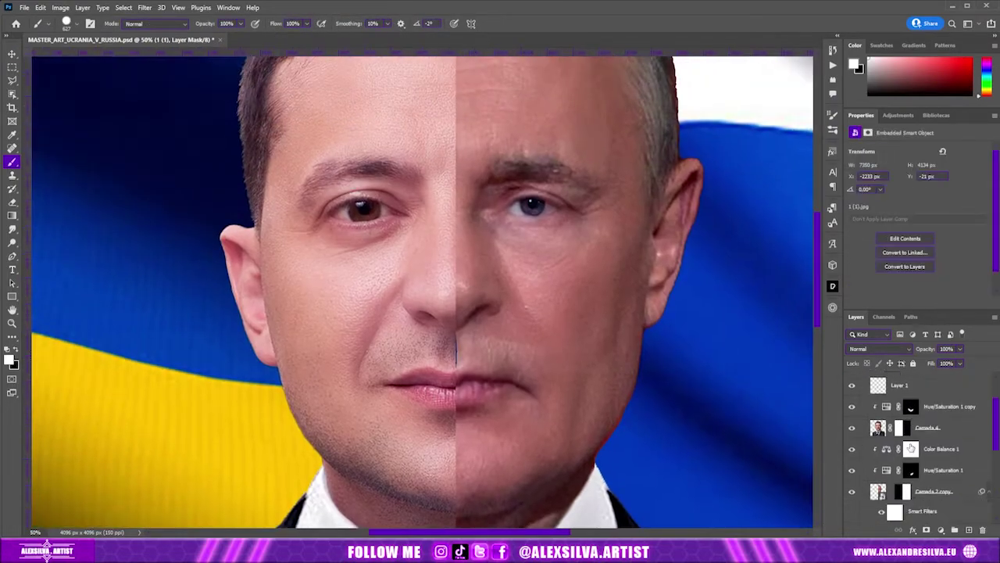
Step: Rework the Camada 2 copy Puppet Warp at the mouth seam, commit it and save
left_click(906, 440)
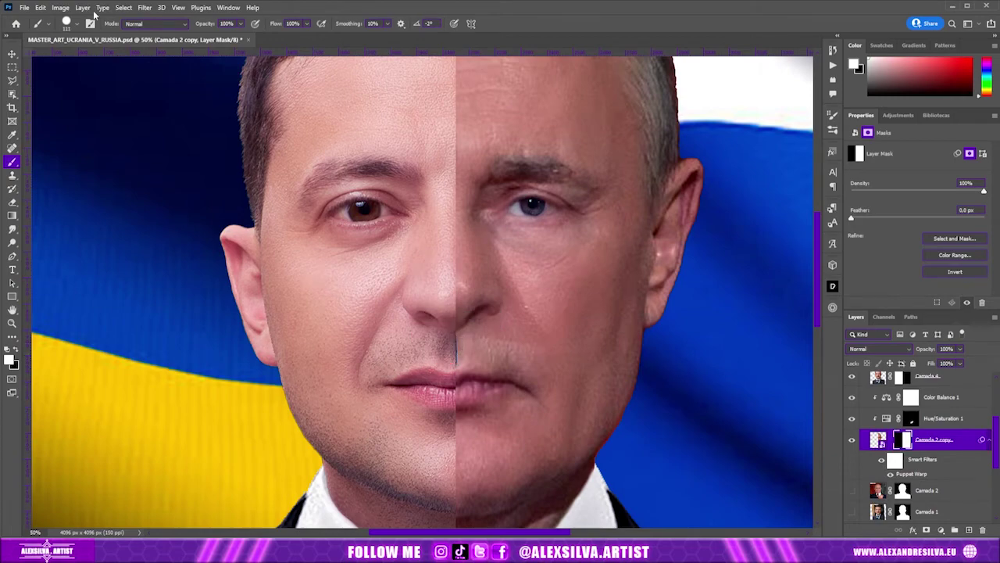
key("ctrl+plus")
key("ctrl+plus")
key("ctrl+plus")
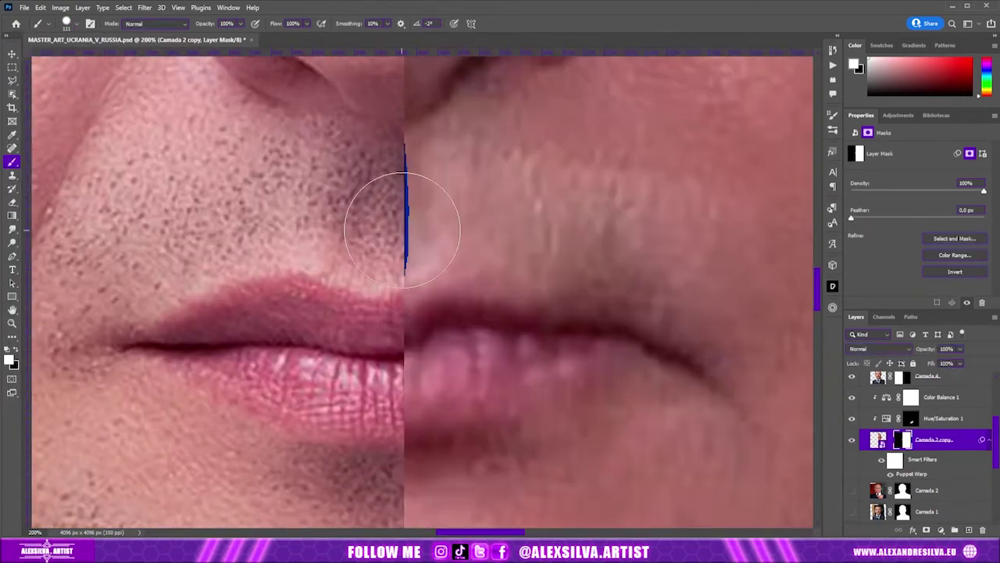
double_click(911, 473)
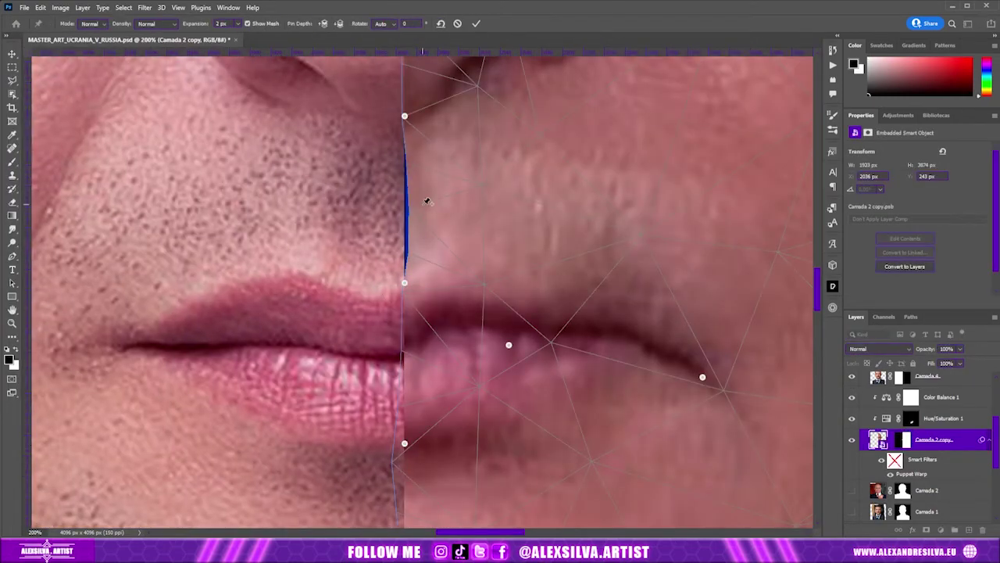
left_click(504, 212)
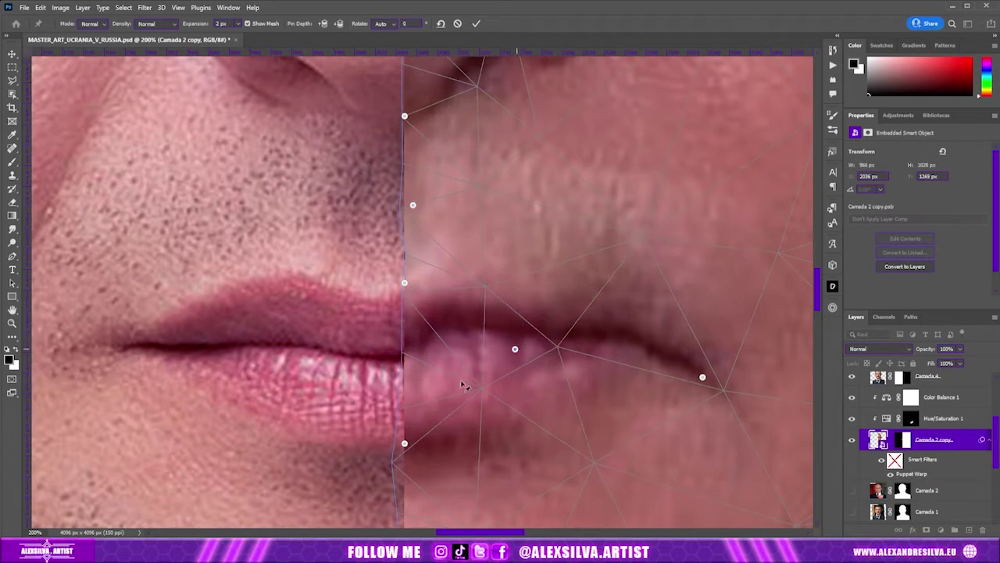
key("ctrl+minus")
key("Return")
key("ctrl+0")
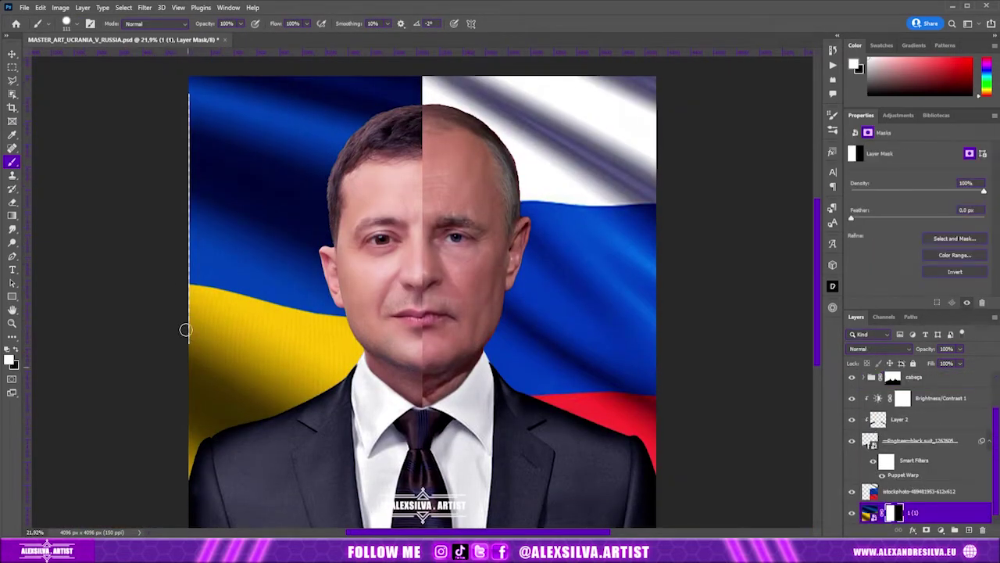
key("ctrl+s")
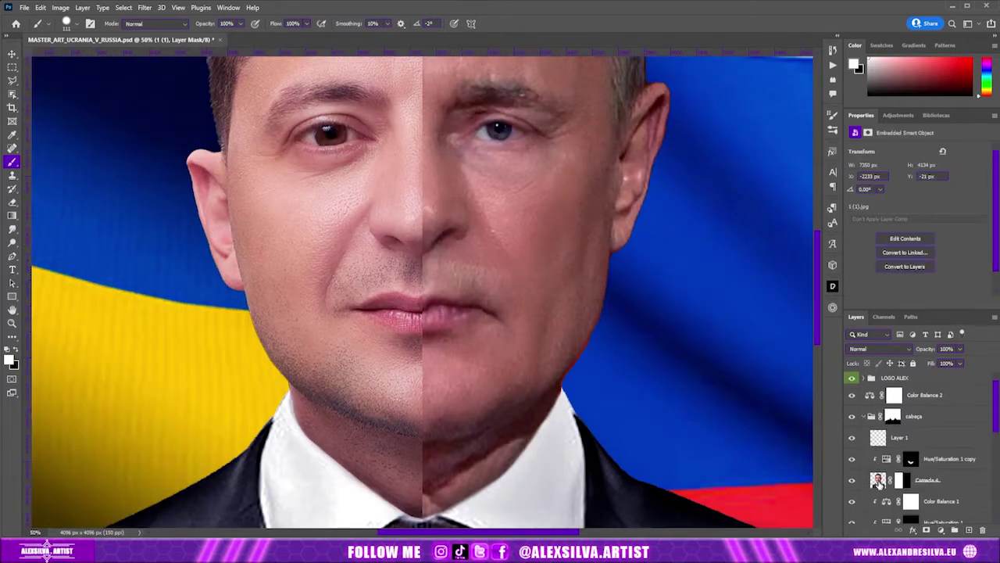
Step: Open the right half-face's smart object and nudge a pin by the mouth seam downward
double_click(916, 500)
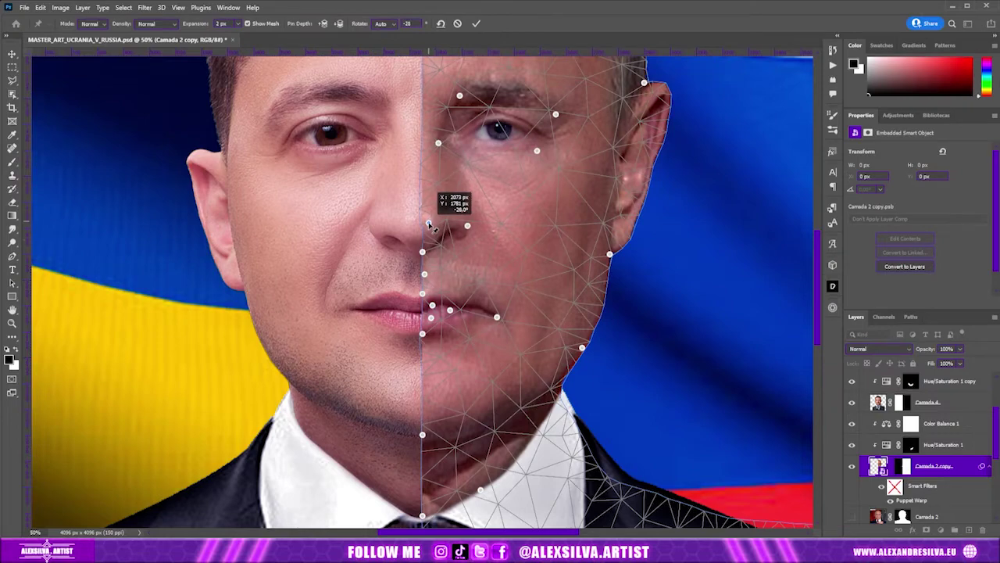
scroll(423, 236, "up", 1)
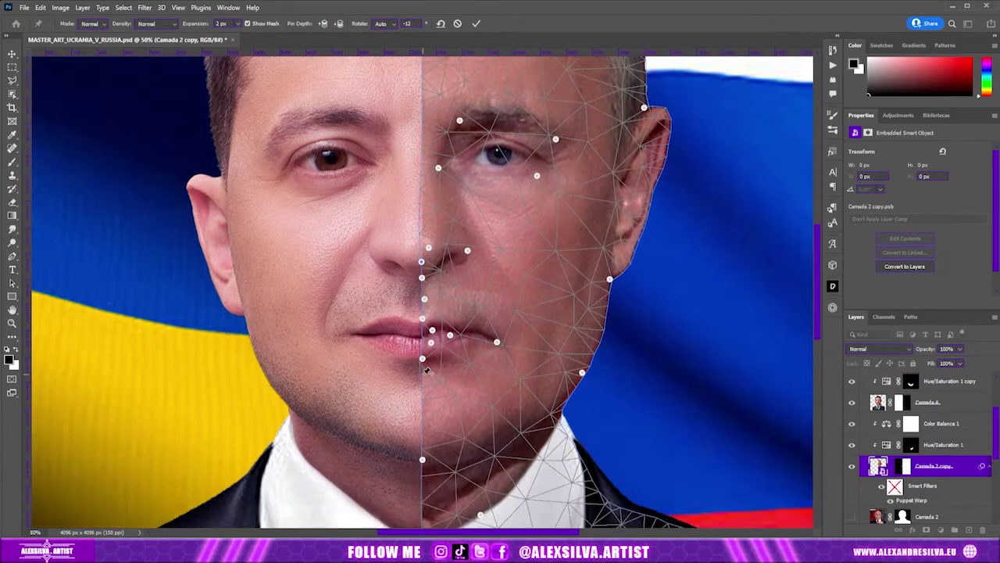
left_click_drag(440, 368, 439, 380)
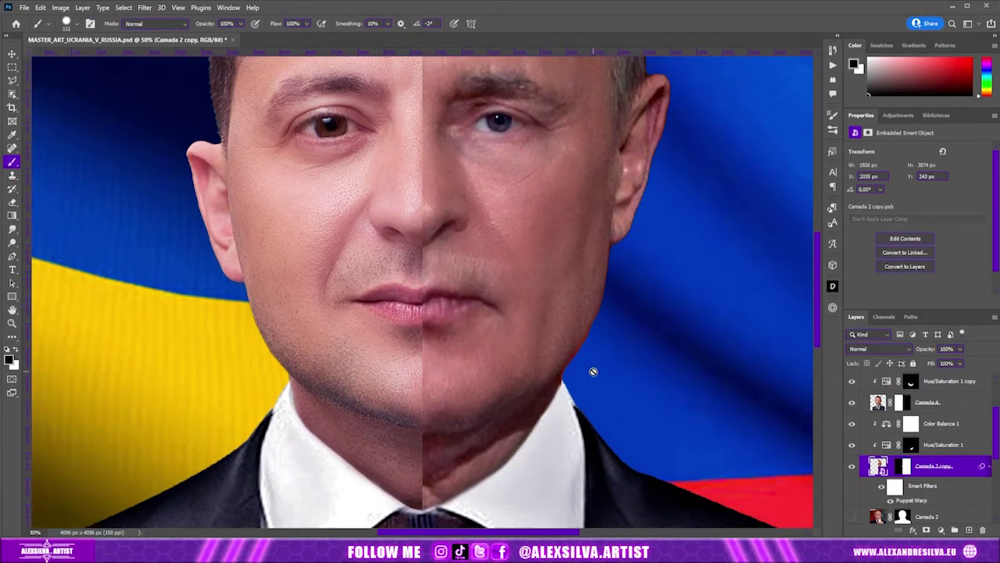
Step: Close the smart object document and open Camera Raw Filter on the suit layer
key("s")
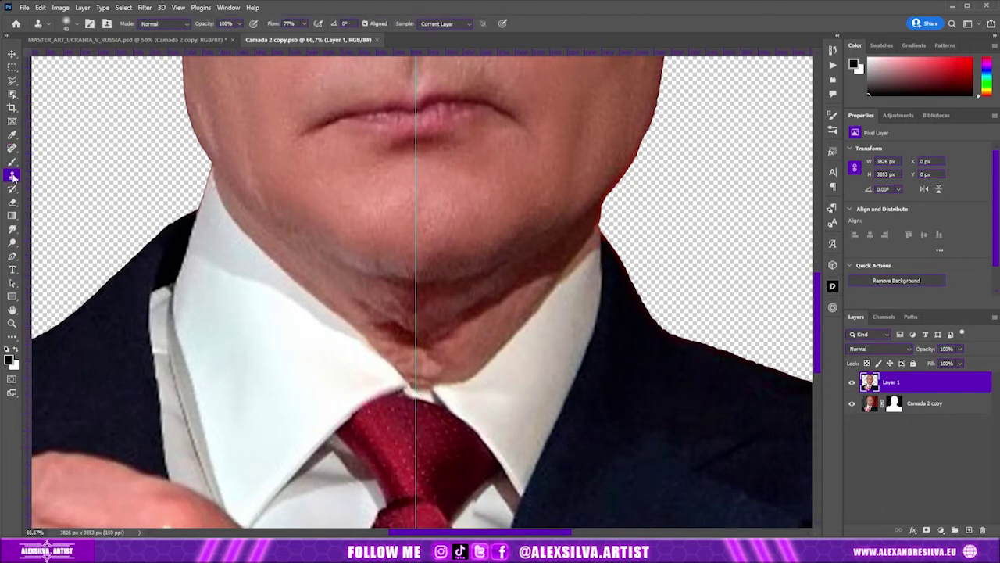
key("ctrl+w")
key("ctrl+0")
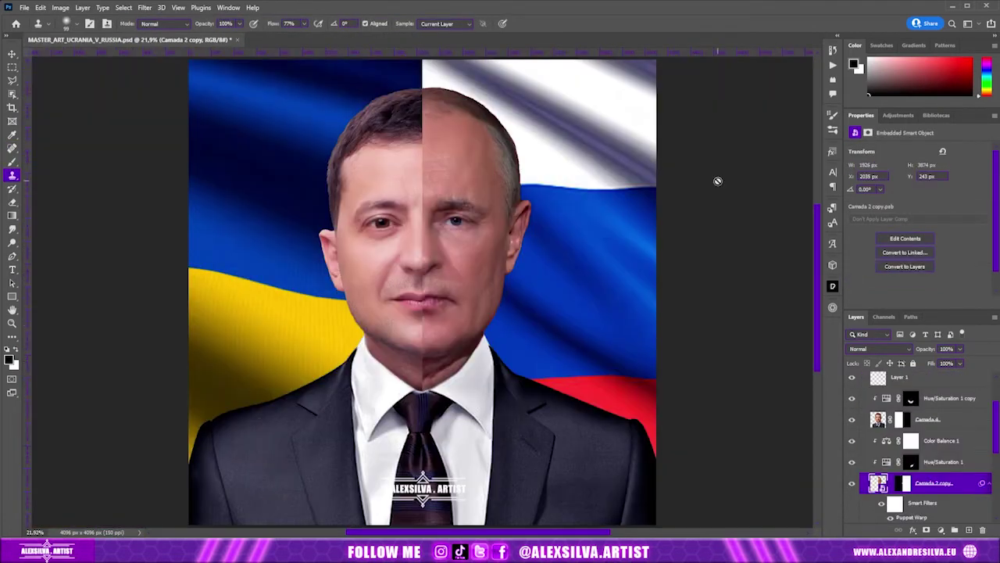
scroll(907, 438, "down", 3)
scroll(907, 438, "down", 3)
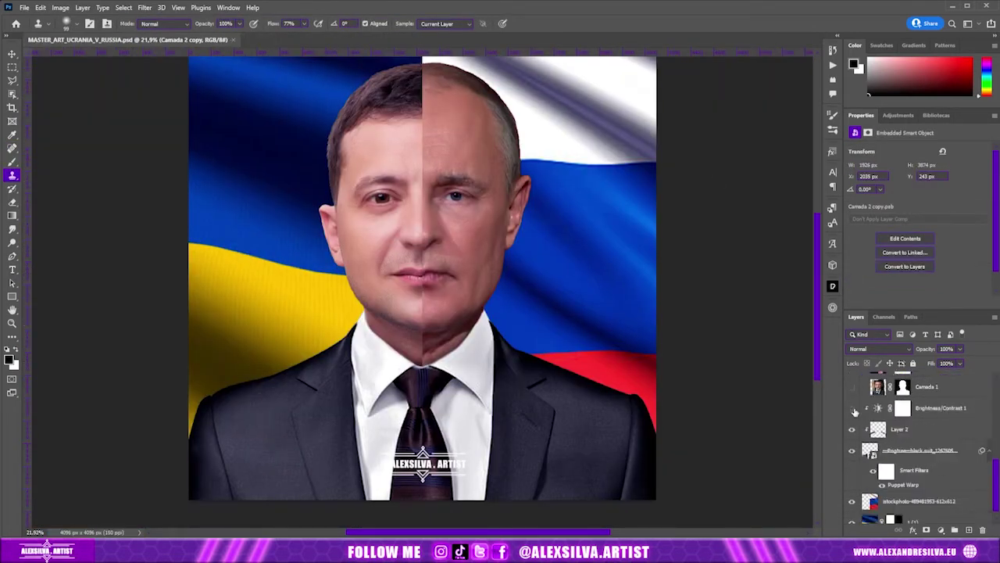
left_click(918, 450)
left_click(145, 7)
left_click(179, 88)
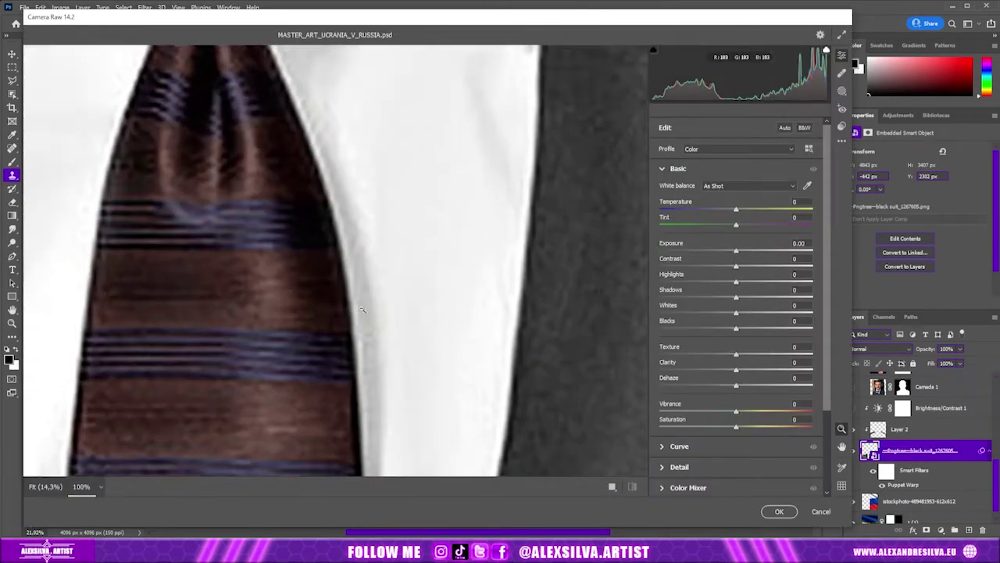
Step: Set Texture -100, Clarity -29, Dehaze +21 and Vibrance -46 on the suit and apply
left_click(90, 486)
left_click(121, 339)
left_click_drag(662, 356, 660, 355)
mouse_move(736, 369)
left_mouse_down()
mouse_move(714, 369)
mouse_move(752, 384)
mouse_move(701, 413)
left_mouse_up()
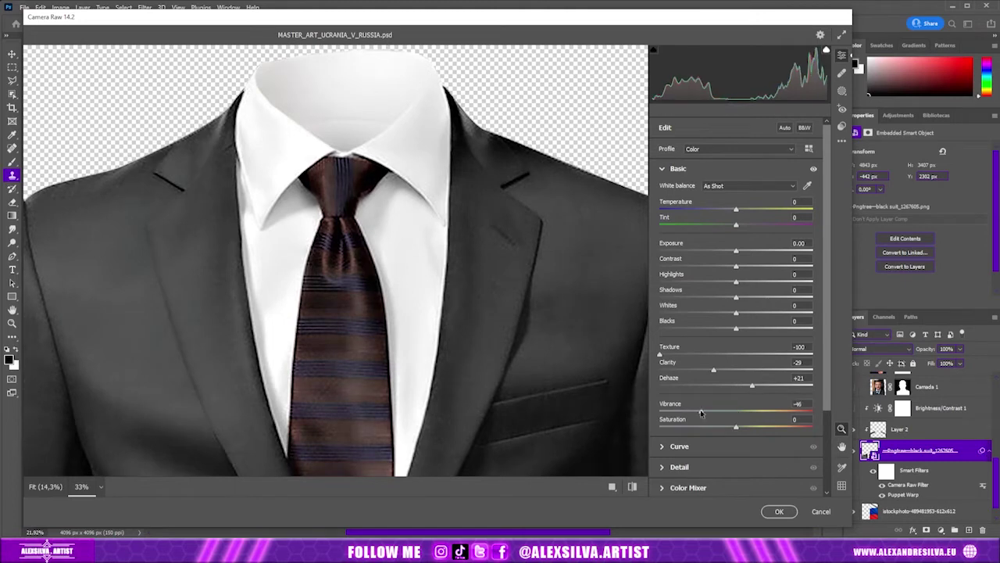
left_click(782, 513)
scroll(915, 469, "up", 2)
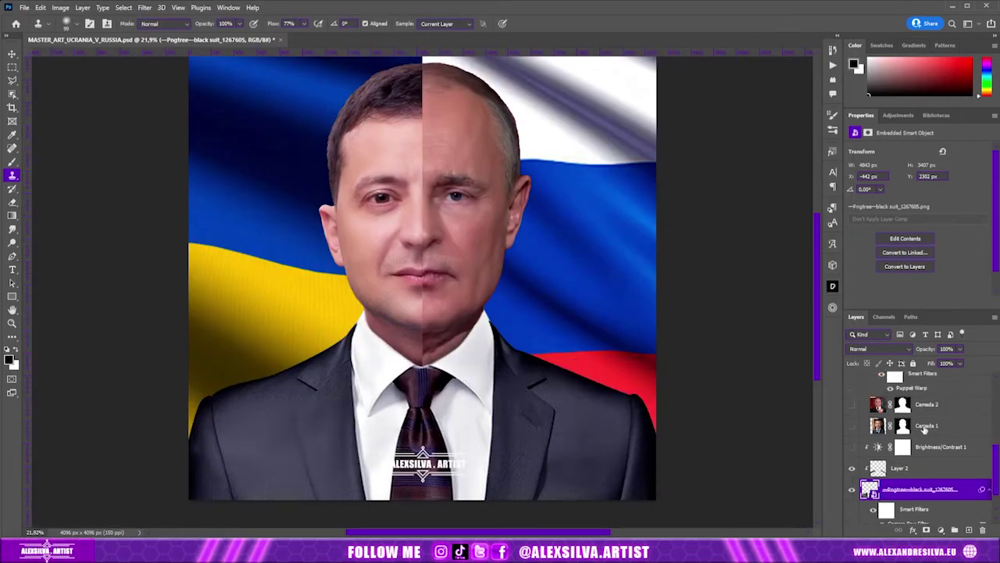
Step: Inspect the watermark text layer's Color Overlay effect settings
left_click(915, 415)
scroll(912, 500, "down", 2)
scroll(912, 500, "up", 2)
left_click(914, 415)
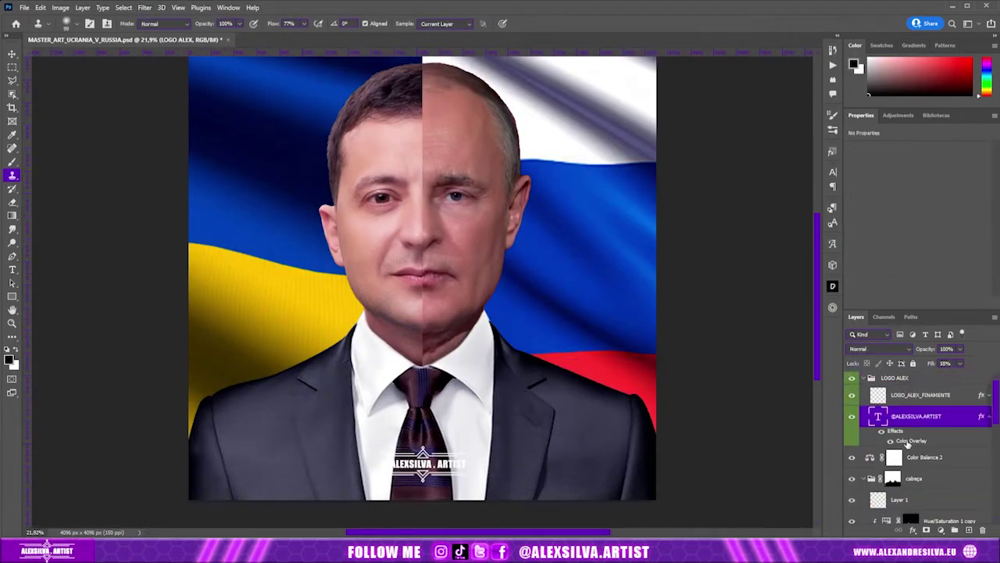
double_click(911, 441)
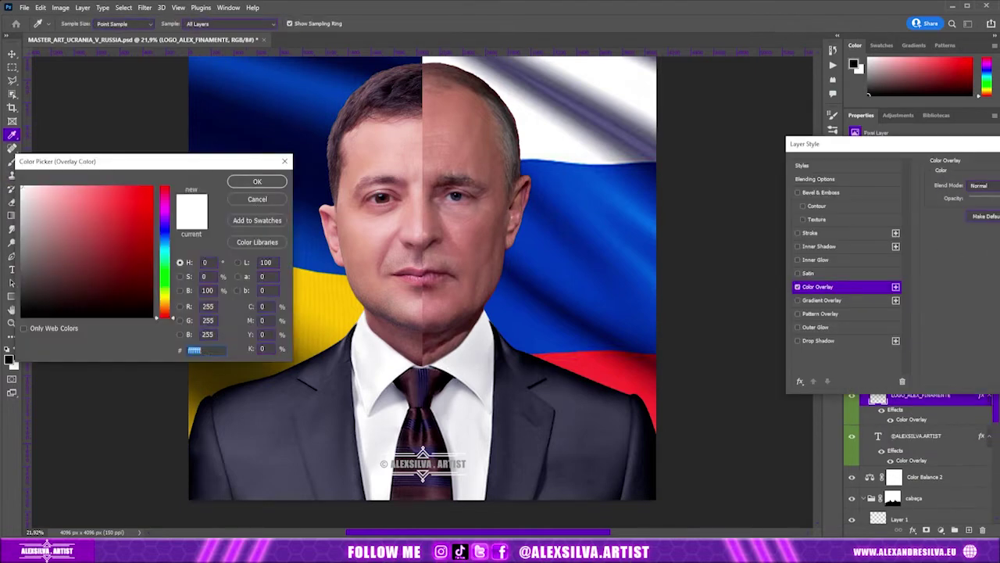
scroll(926, 430, "down", 5)
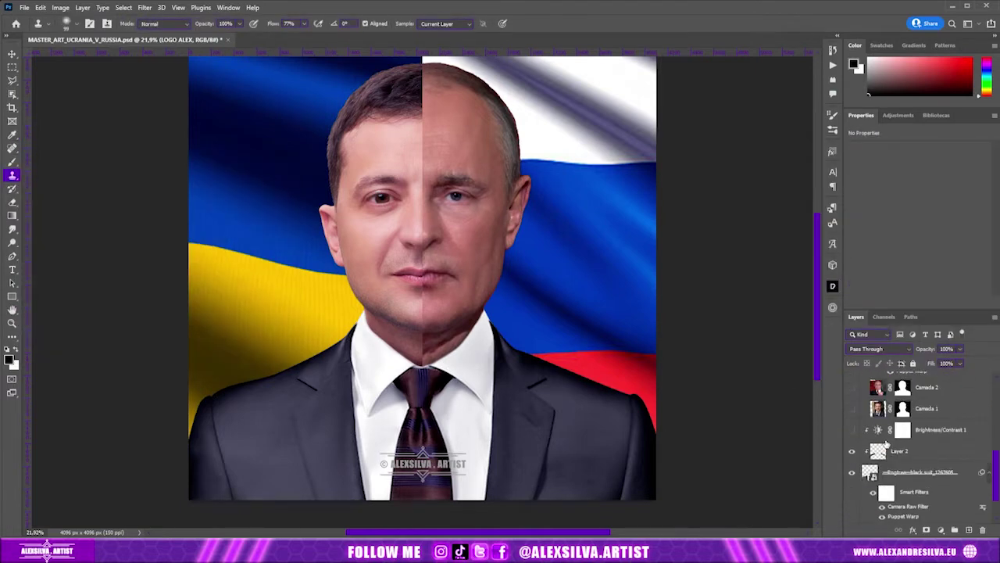
scroll(898, 467, "down", 1)
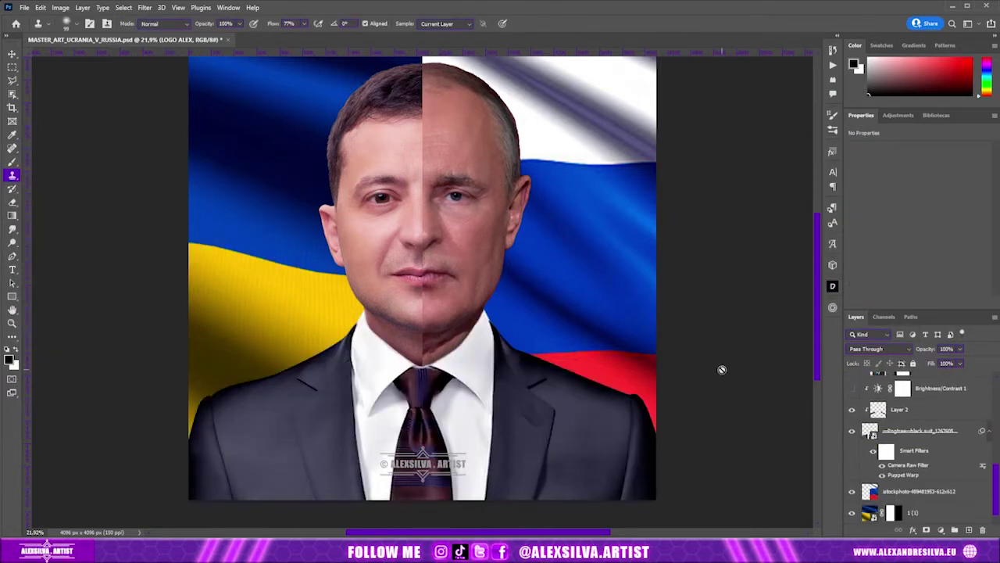
scroll(899, 446, "up", 2)
Step: Reopen and commit the right half-face's Puppet Warp
double_click(907, 485)
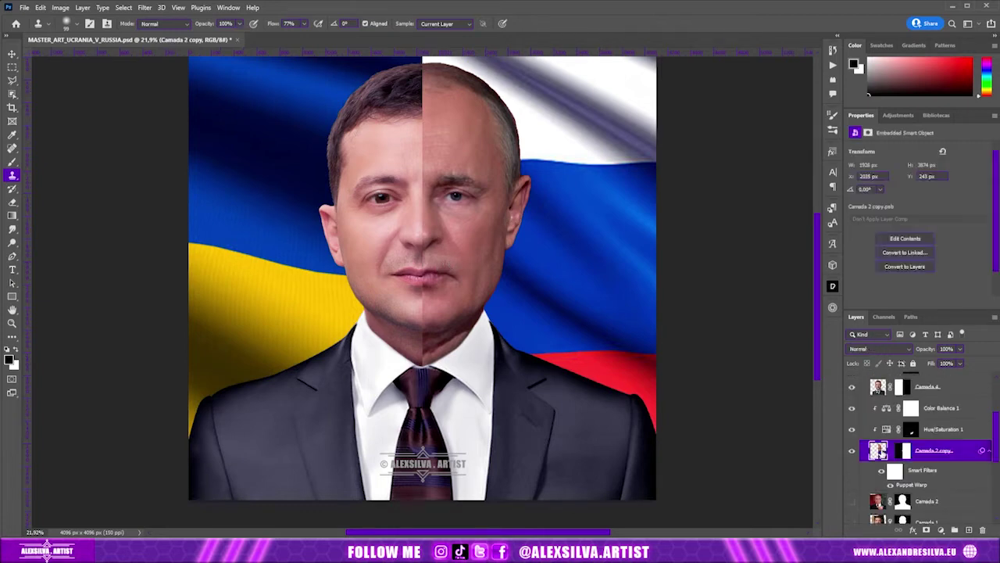
left_click(735, 247)
key("Return")
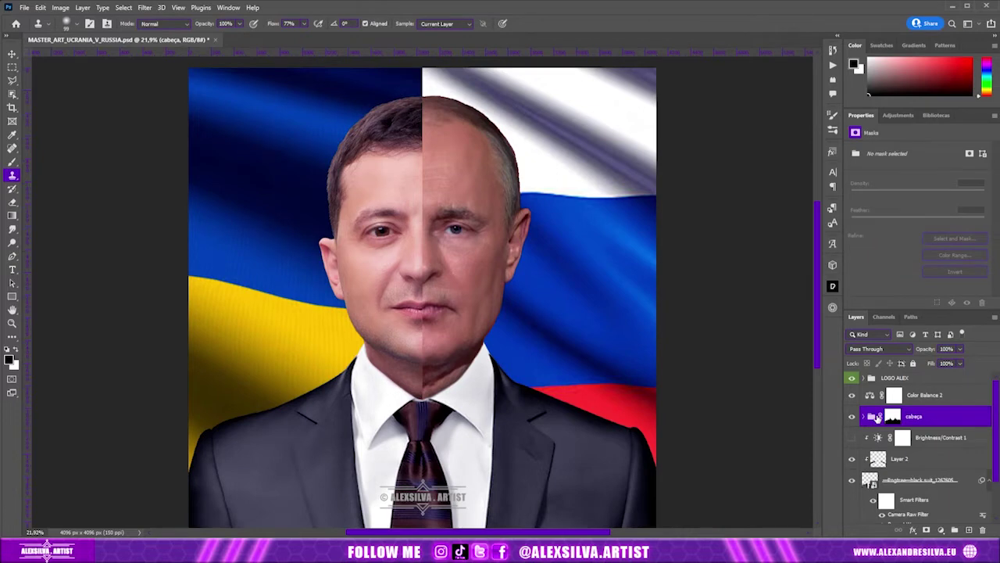
Step: Draw a thin vertical rectangle down the face seam as a divider bar
key("u")
left_click_drag(420, 54, 420, 484)
left_click(119, 23)
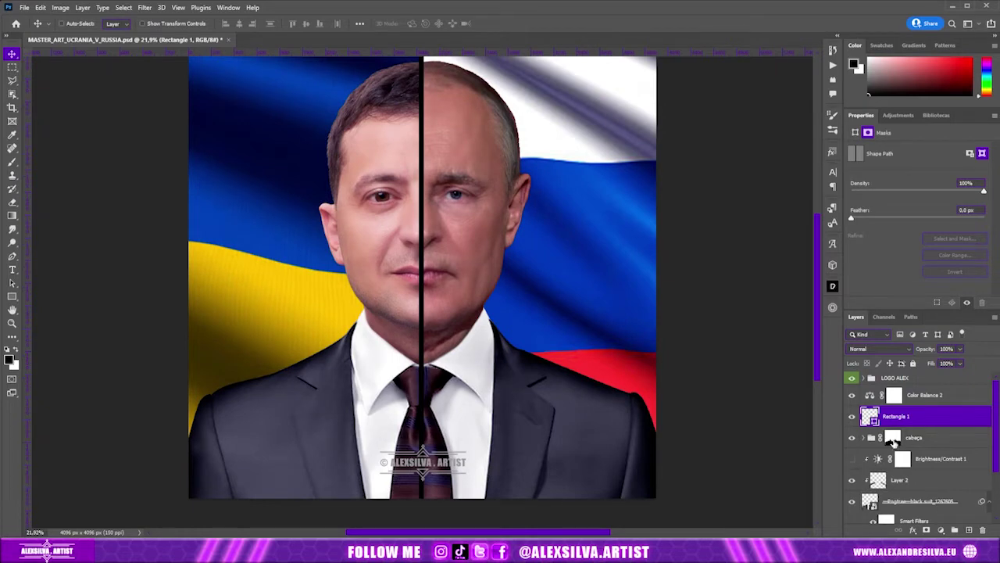
Step: Copy the cabeça group mask onto Rectangle 1 and position the Russian flag on the right half
left_click_drag(894, 440, 899, 421)
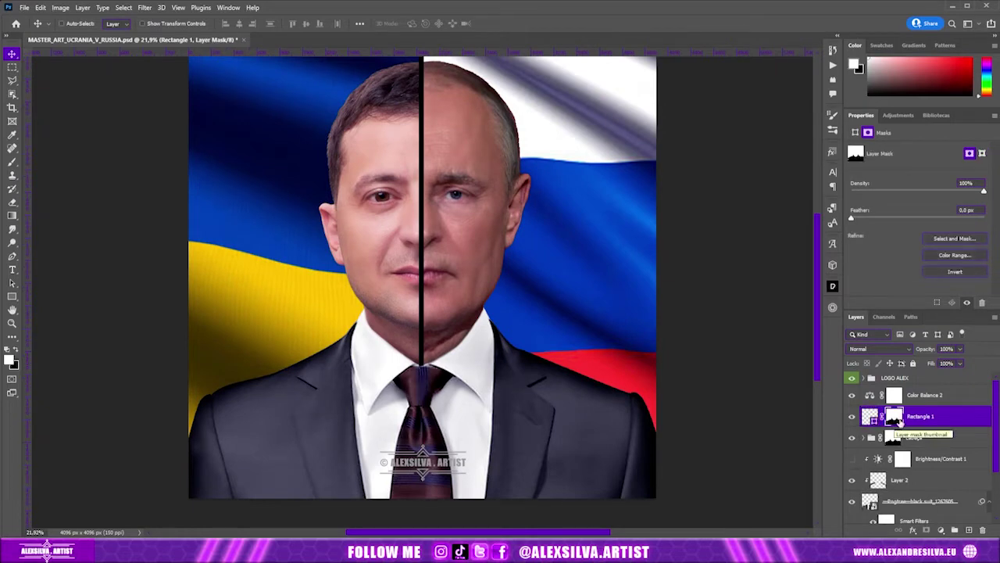
key("b")
scroll(425, 223, "up", 5)
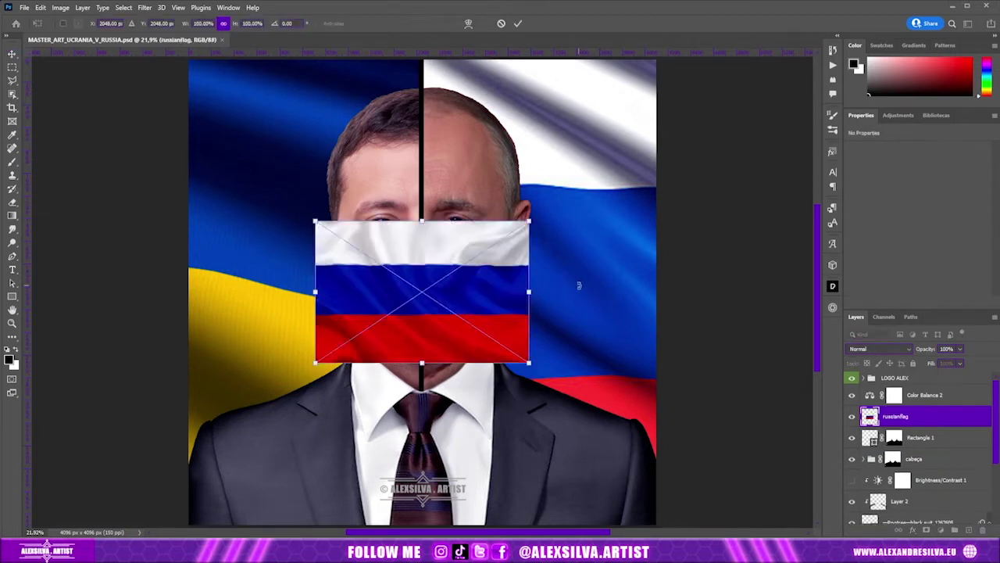
left_click_drag(521, 261, 616, 230)
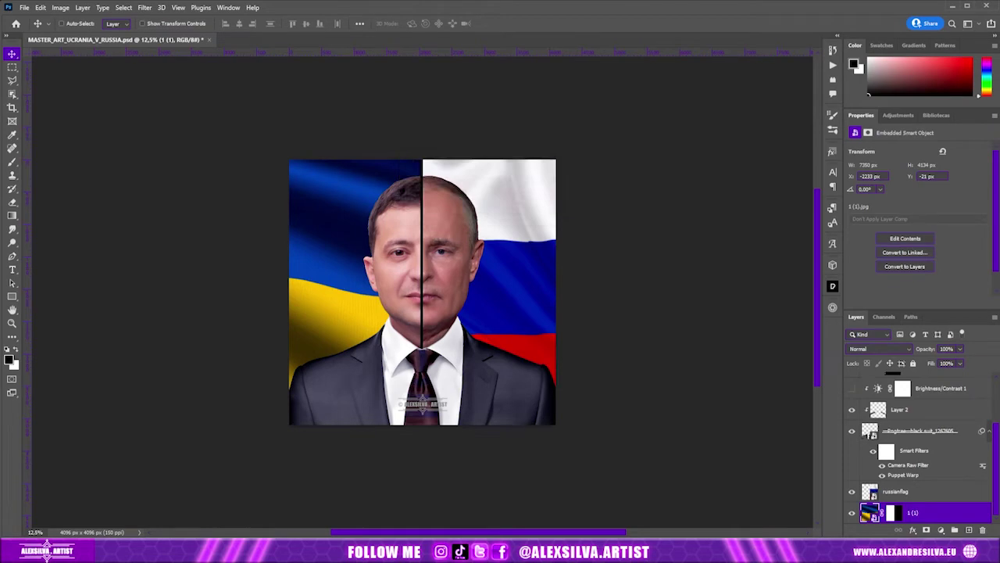
Step: Apply Camera Raw to the Ukrainian flag: Texture -100, Clarity -100, Dehaze +21, higher Highlights
left_click(145, 7)
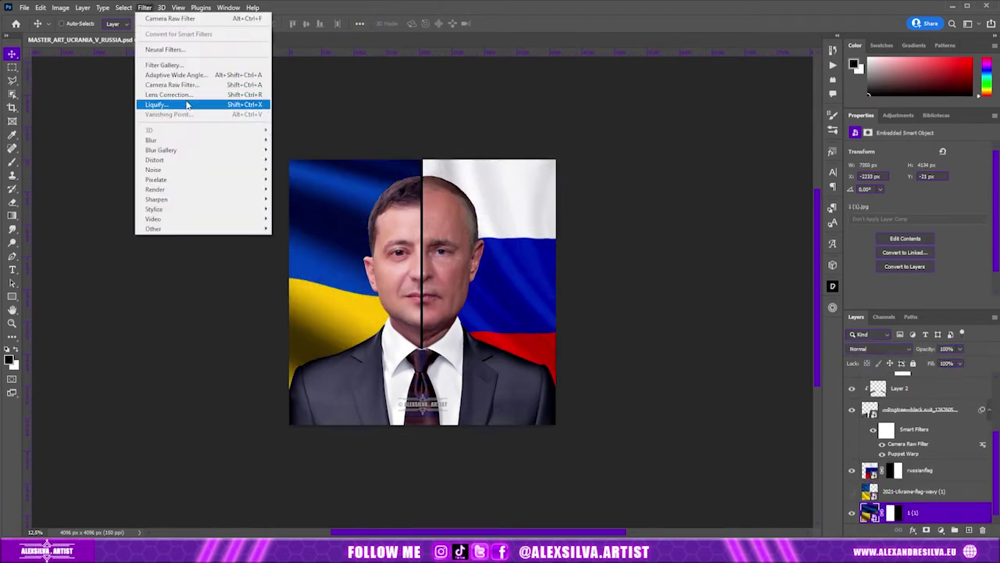
left_click(186, 87)
left_click_drag(681, 356, 658, 354)
mouse_move(735, 370)
left_mouse_down()
mouse_move(658, 370)
mouse_move(752, 386)
left_mouse_up()
mouse_move(736, 281)
left_mouse_down()
mouse_move(779, 283)
mouse_move(732, 274)
left_mouse_up()
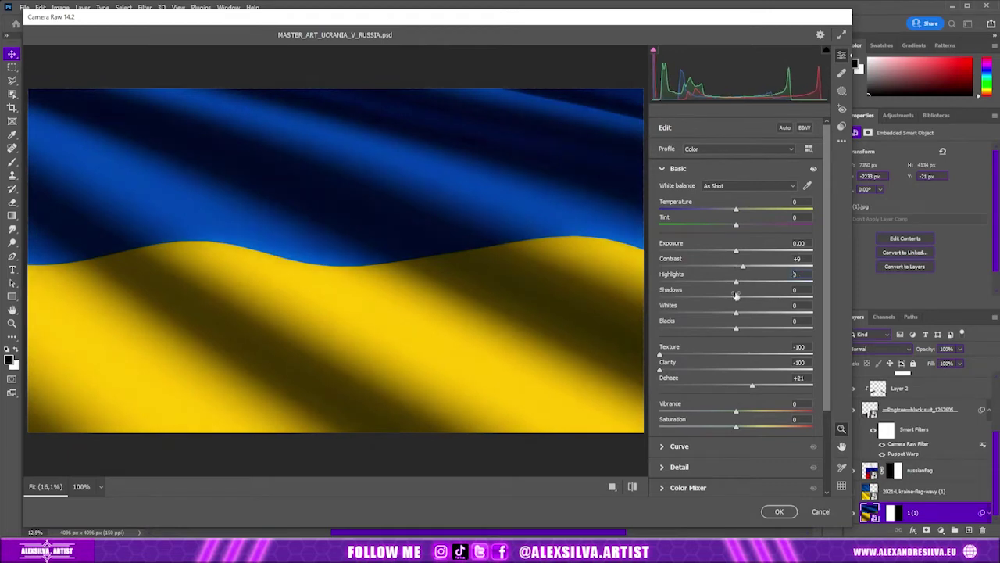
left_click(779, 513)
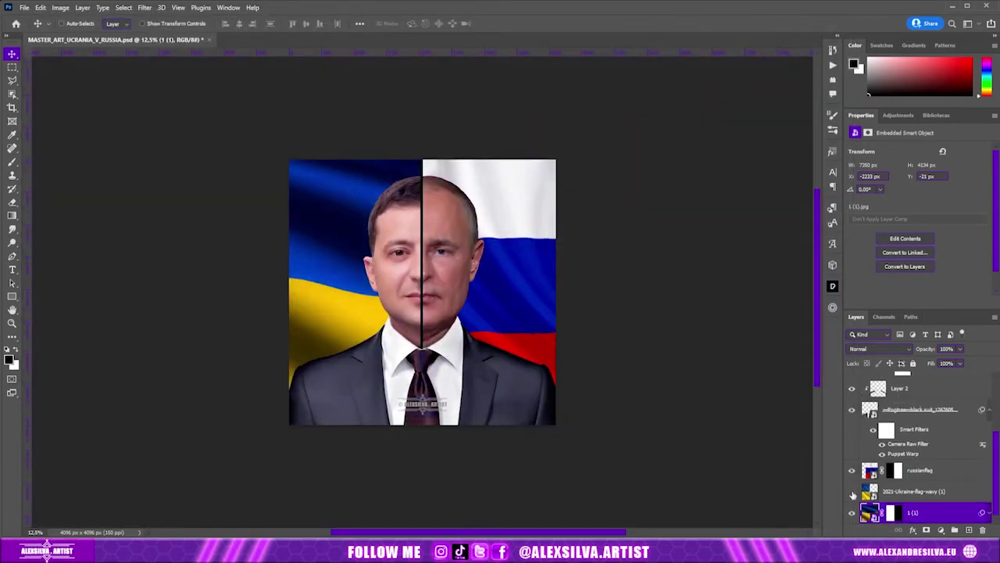
Step: Check the Ukrainian flag layers and save MASTER_ART.psd
left_click(913, 491)
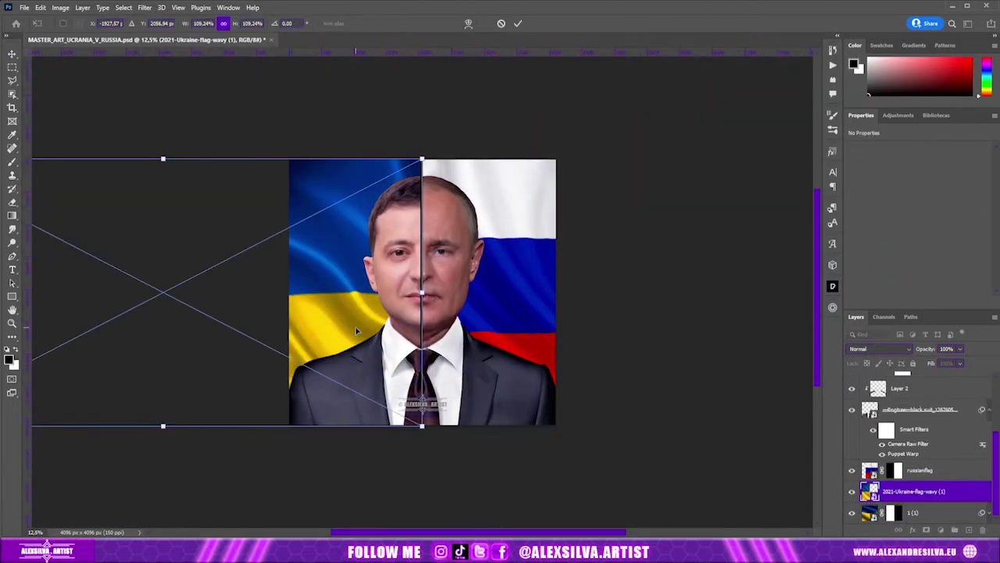
left_click(913, 511)
scroll(907, 469, "up", 3)
scroll(854, 445, "up", 1)
key("ctrl+s")
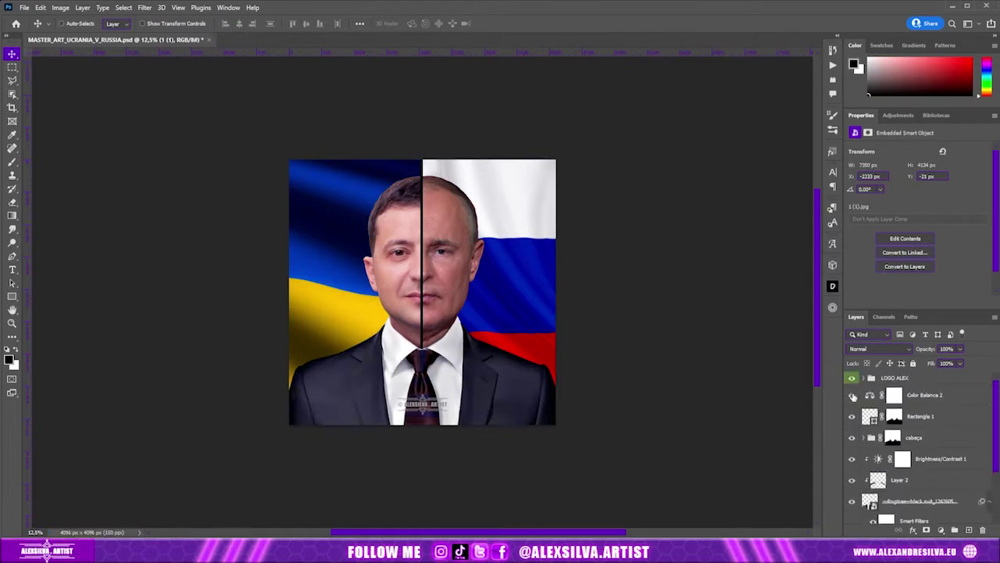
Step: Move the divider bar above Color Balance 2 and set its fill to white
left_click_drag(870, 417, 883, 399)
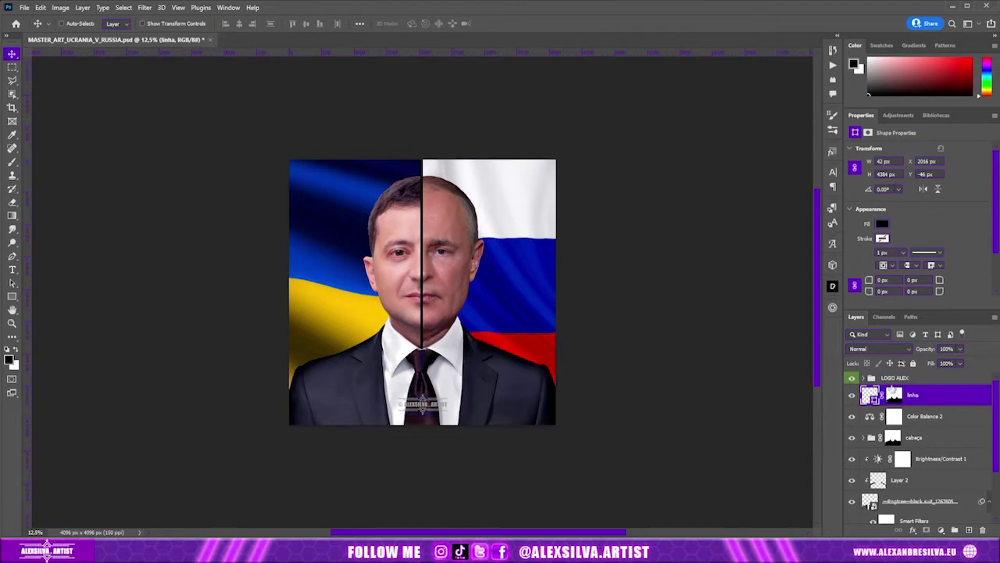
double_click(870, 395)
left_click(257, 181)
Step: Give the divider bar an Inner Glow and a pale-yellow Outer Glow
left_click(927, 529)
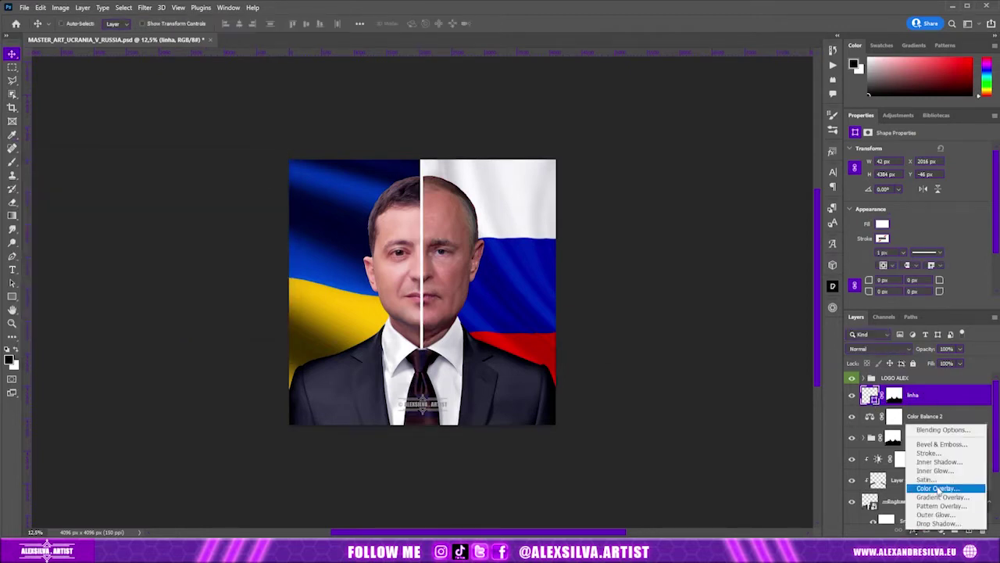
left_click(940, 489)
left_click(798, 327)
left_click(815, 327)
left_click(955, 219)
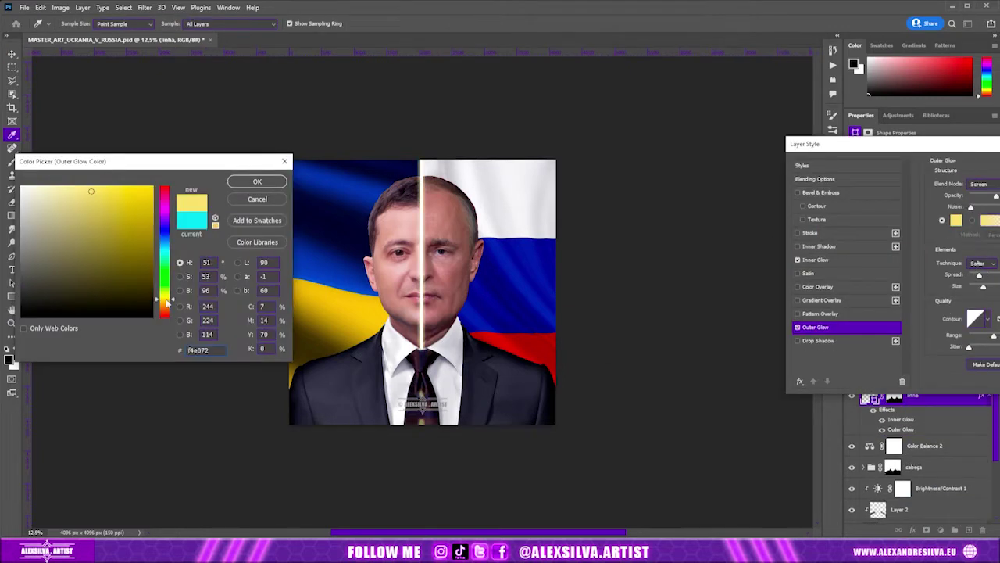
left_click(258, 181)
key("Return")
key("b")
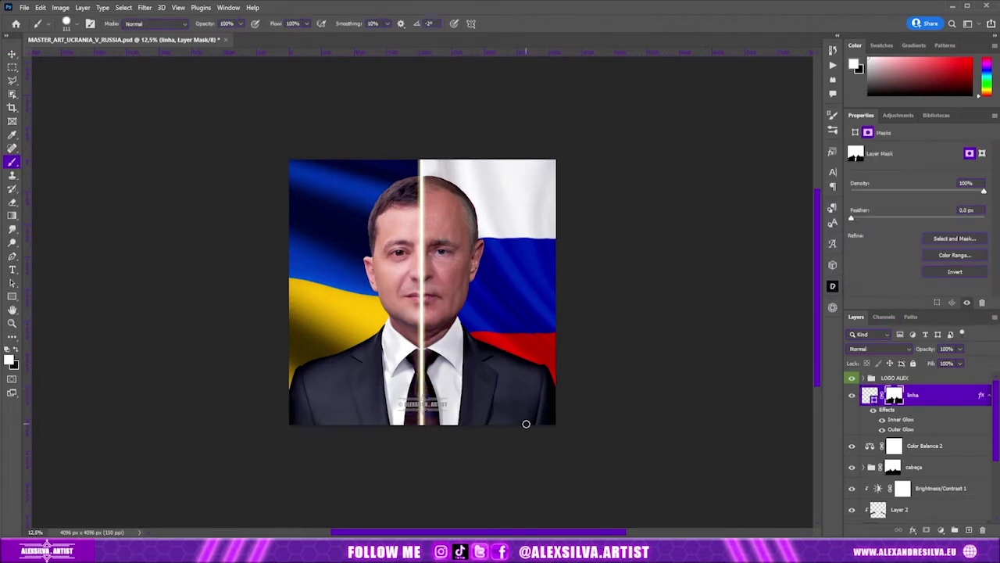
Step: Darken the Russian flag with Exposure 1 at -0.94 and gamma 0.80
key("v")
scroll(903, 424, "down", 3)
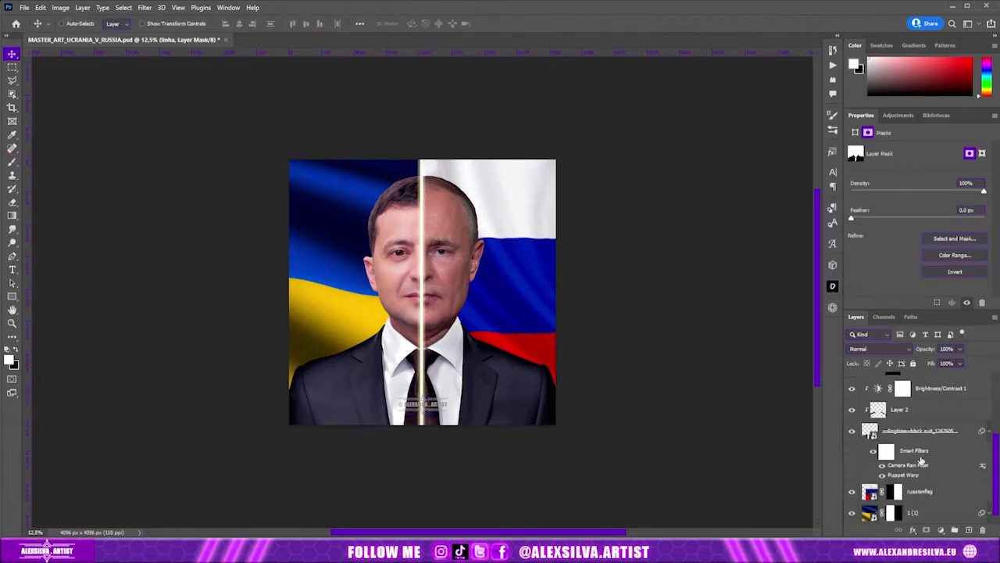
left_click(920, 491)
left_click_drag(919, 175, 913, 175)
left_click_drag(919, 215, 928, 215)
left_click_drag(913, 175, 909, 175)
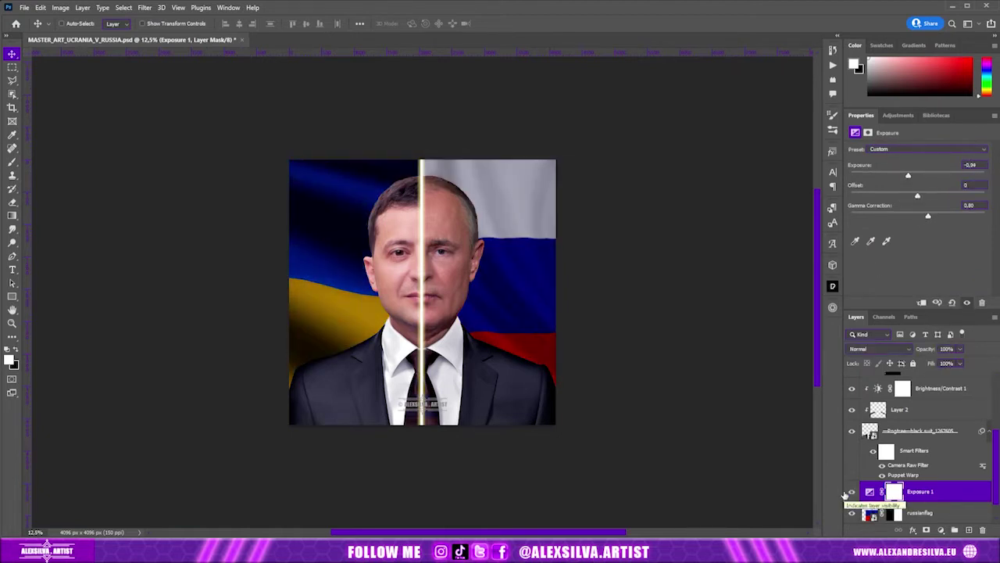
scroll(845, 469, "up", 3)
Step: Fine-tune the divider line's Outer Glow while zoomed on the seam, then save
left_click(847, 397)
double_click(900, 420)
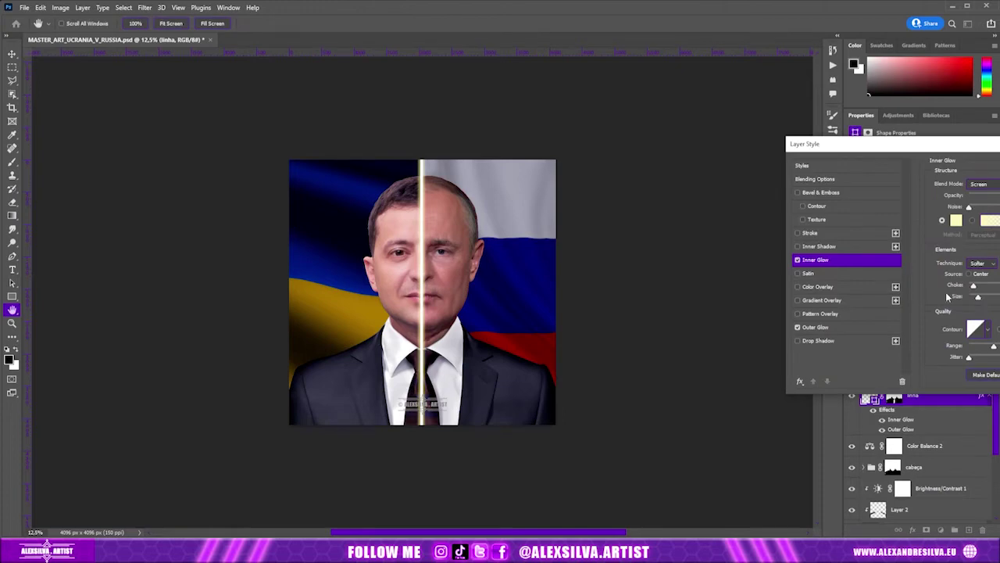
left_click(815, 327)
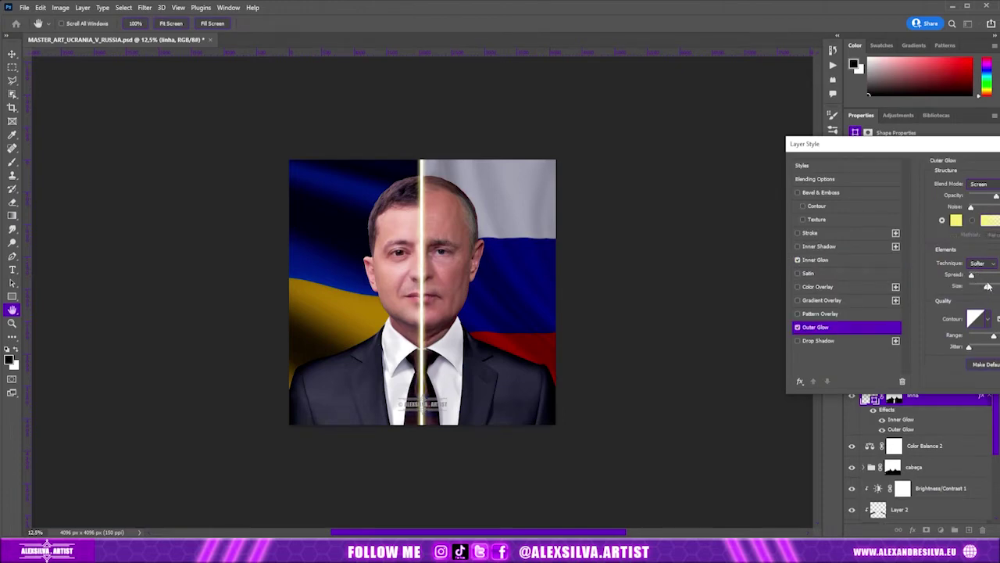
key("ctrl+plus")
key("ctrl+plus")
key("ctrl+plus")
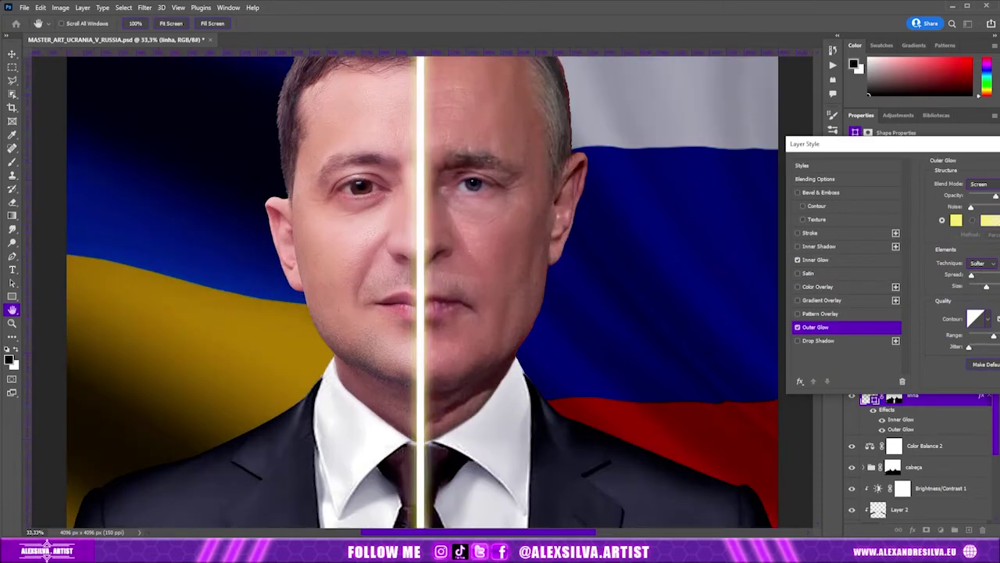
left_click_drag(992, 213, 987, 217)
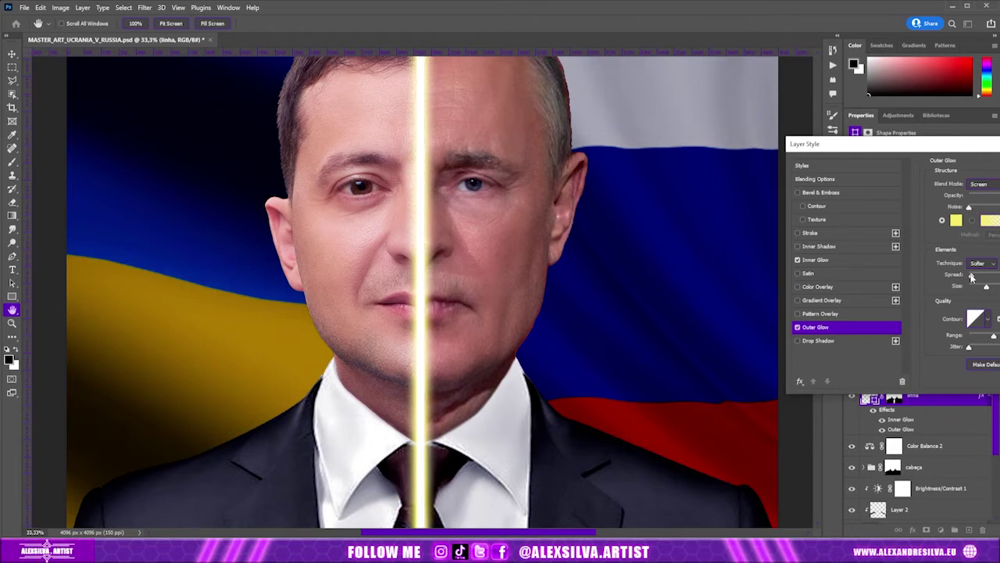
key("Return")
key("ctrl+0")
key("ctrl+s")
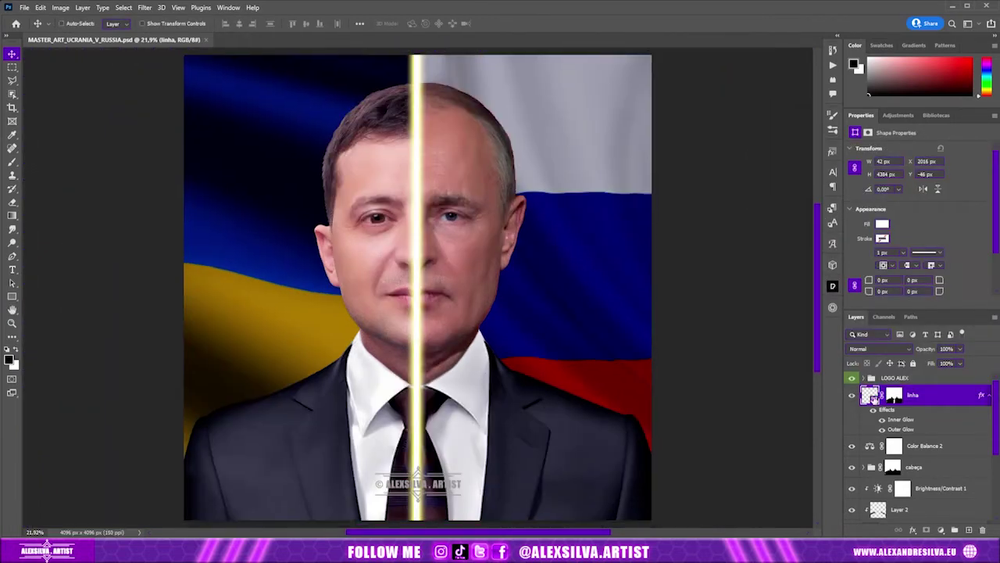
left_click(904, 378)
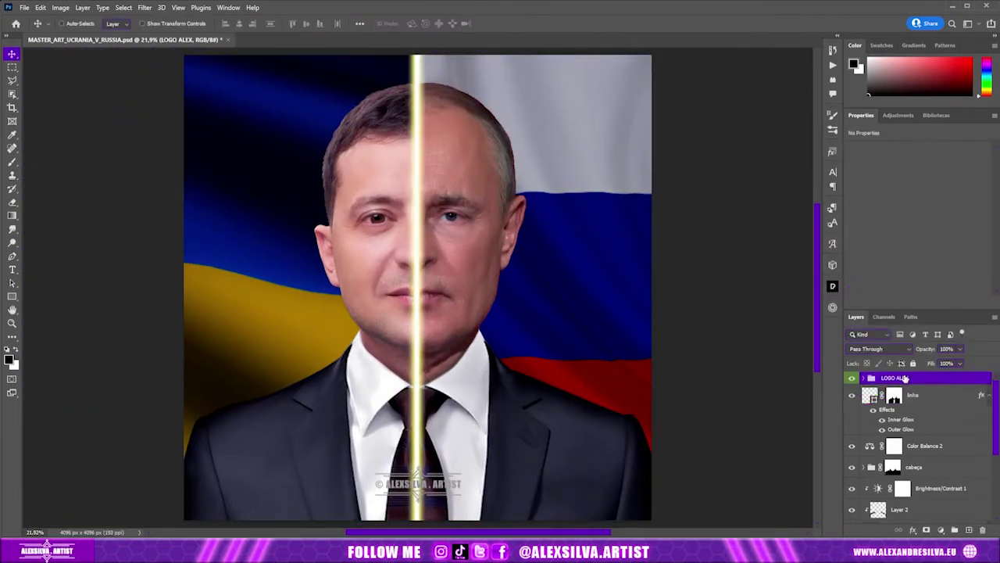
Step: Set the placed tank image to Soft Light and delete the duplicate Georgia tank layer
key("ctrl+minus")
key("ctrl+s")
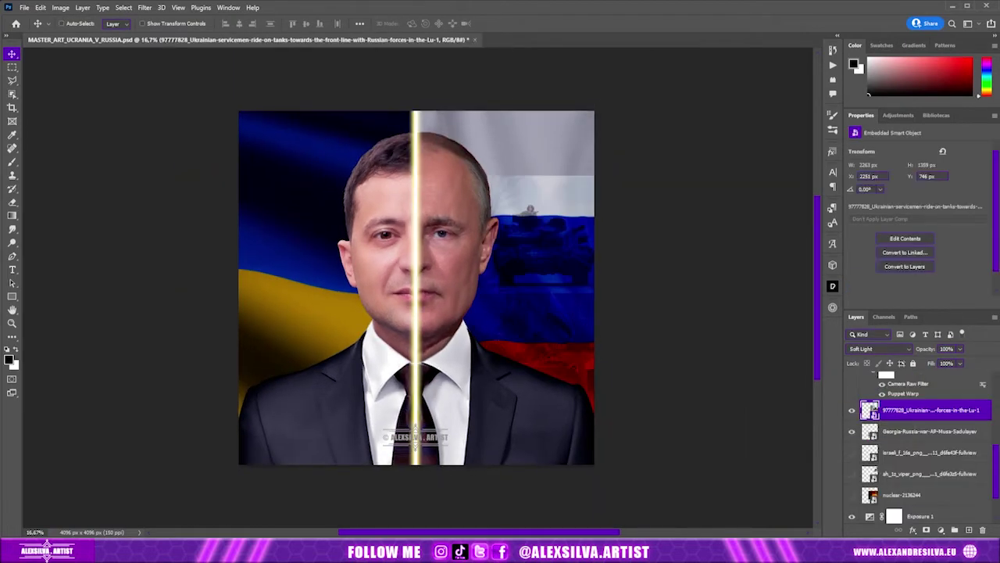
key("Return")
key("shift+alt+f")
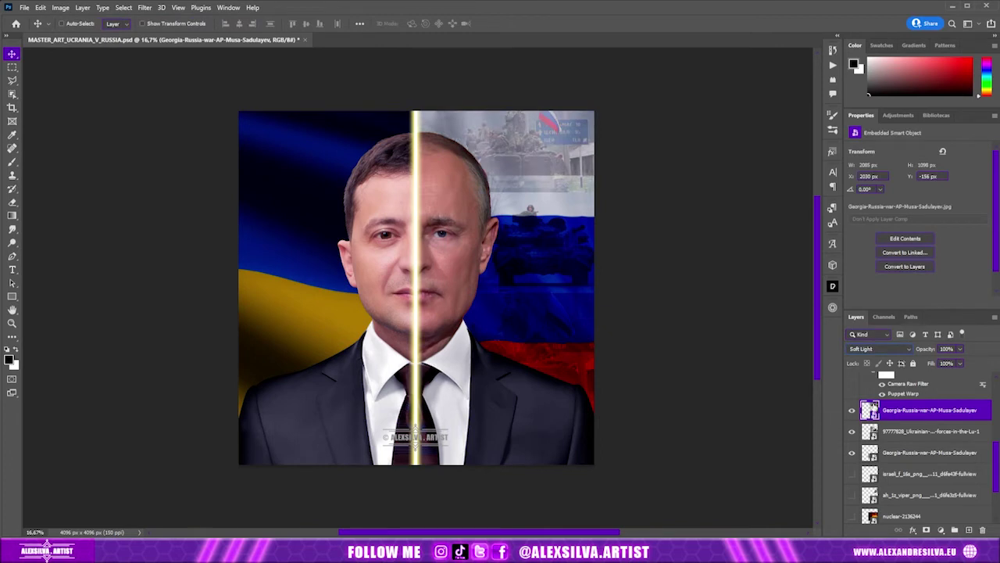
key("Delete")
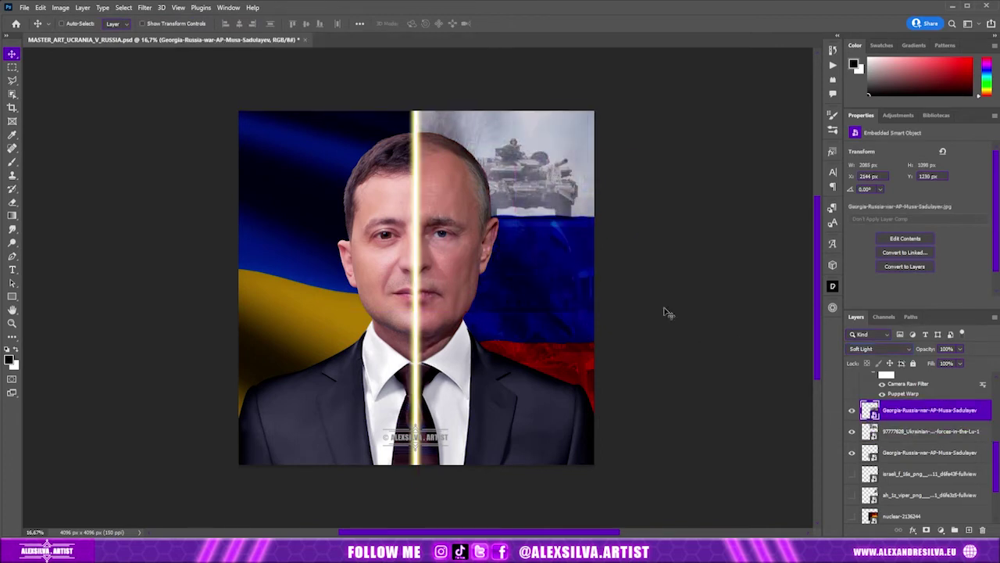
Step: Move the Ukrainian tank photo down into the flag and mask away its hard edges with a soft brush
left_click(907, 415)
left_click_drag(570, 224, 639, 254)
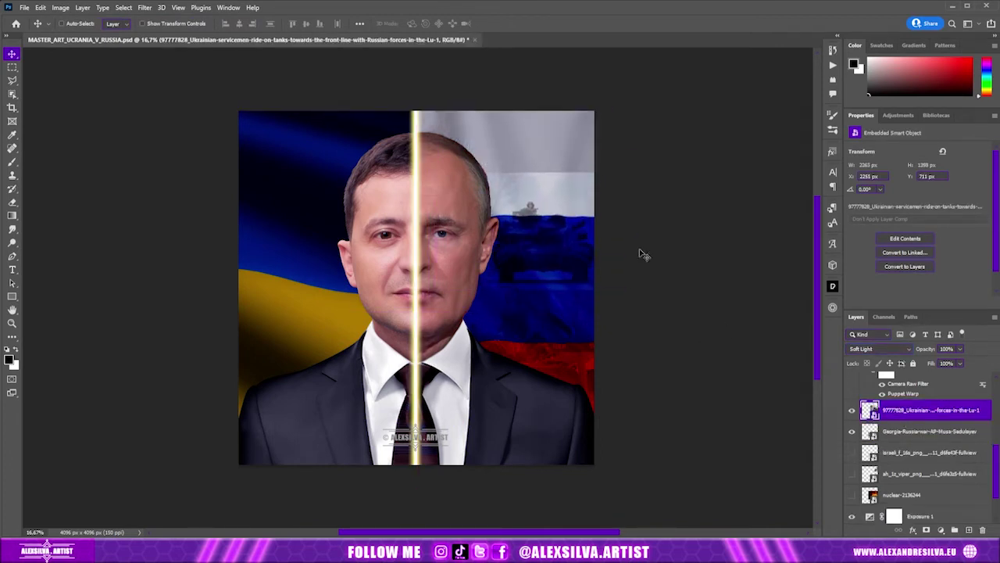
left_click(927, 530)
key("b")
left_click(67, 24)
key("Escape")
key("x")
left_click_drag(578, 187, 563, 191)
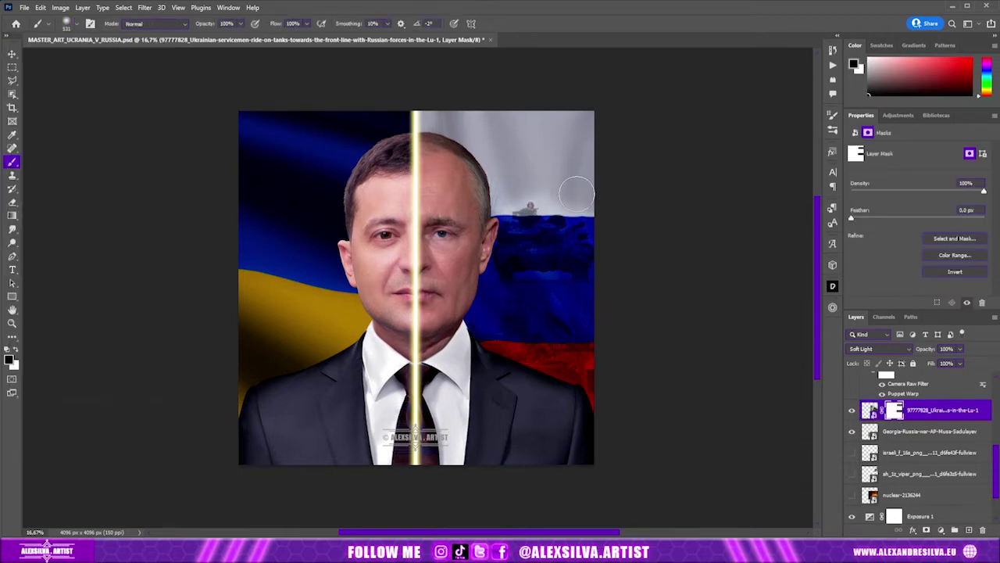
Step: Nudge the upper tank photo lower on the flag and reveal the nuclear explosion layer
key("alt+bracketleft")
key("v")
key("alt+bracketright")
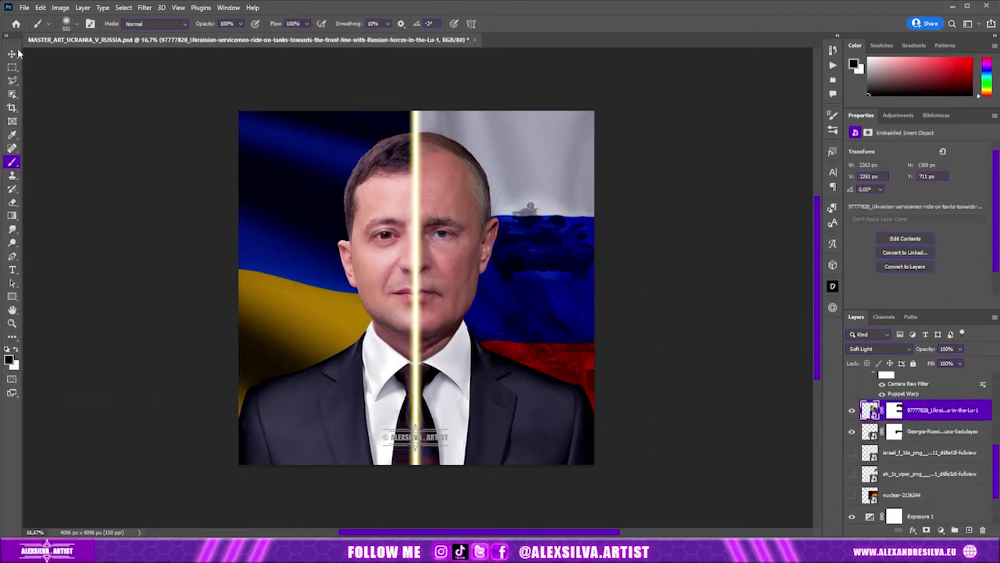
key("shift+Down")
key("shift+Down")
key("shift+Down")
key("alt+bracketleft")
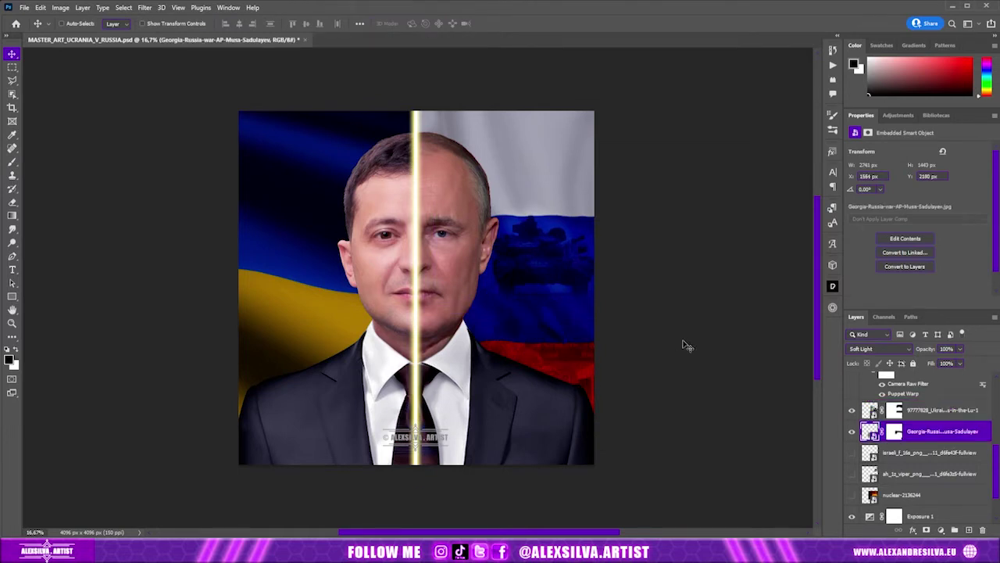
left_click(853, 495)
left_click(907, 494)
Step: Move the nuclear explosion layer to the top and shrink it to about 1956 px over the Russian sky
left_click_drag(906, 495, 907, 405)
left_click_drag(547, 127, 547, 134)
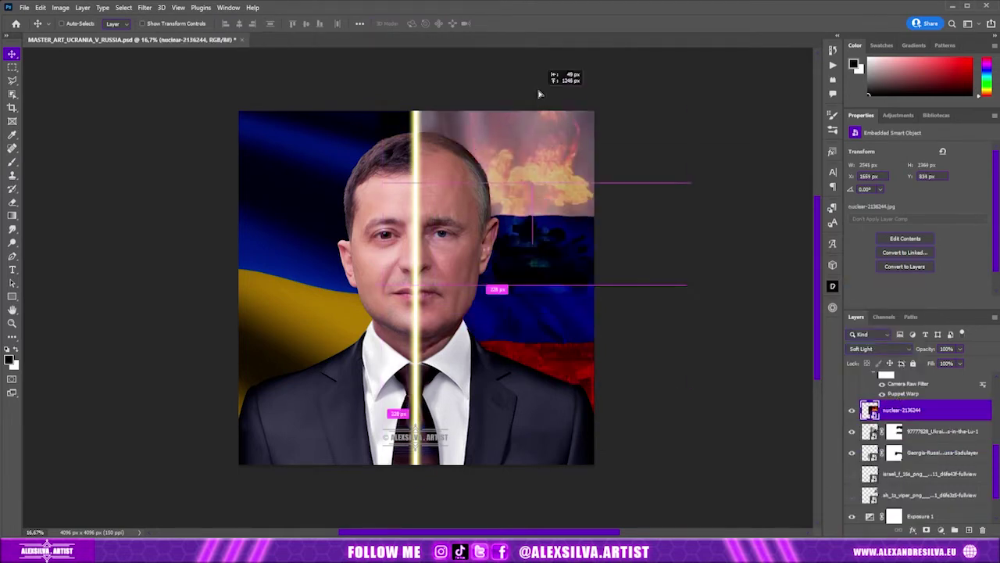
key("ctrl+minus")
key("ctrl+t")
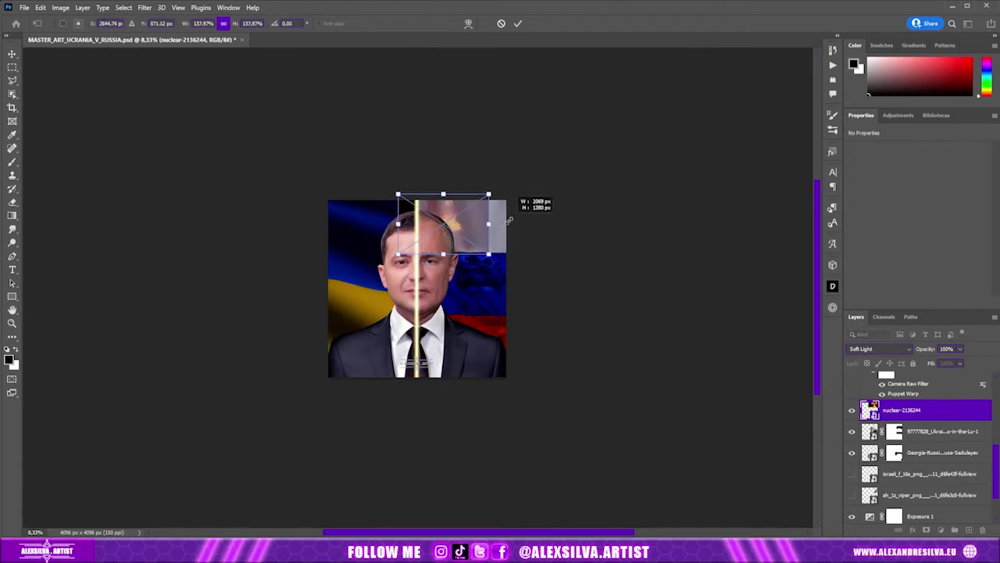
left_click_drag(502, 196, 481, 225)
key("Return")
key("ctrl+plus")
scroll(480, 225, "up", 3)
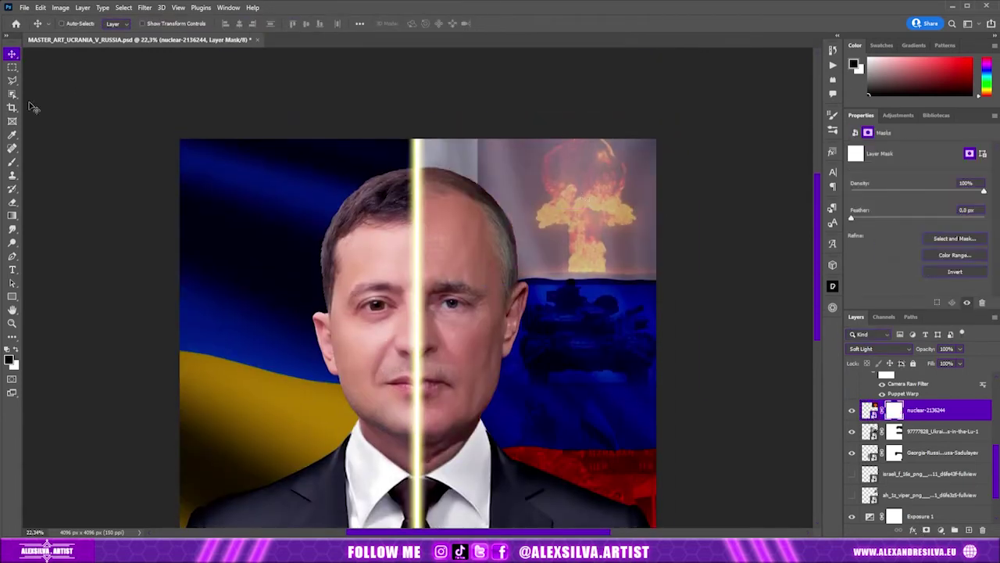
Step: Mask the explosion, convert it to black and white, and set it to Soft Light
key("b")
left_click(914, 413)
left_click(60, 7)
left_click(203, 109)
double_click(982, 410)
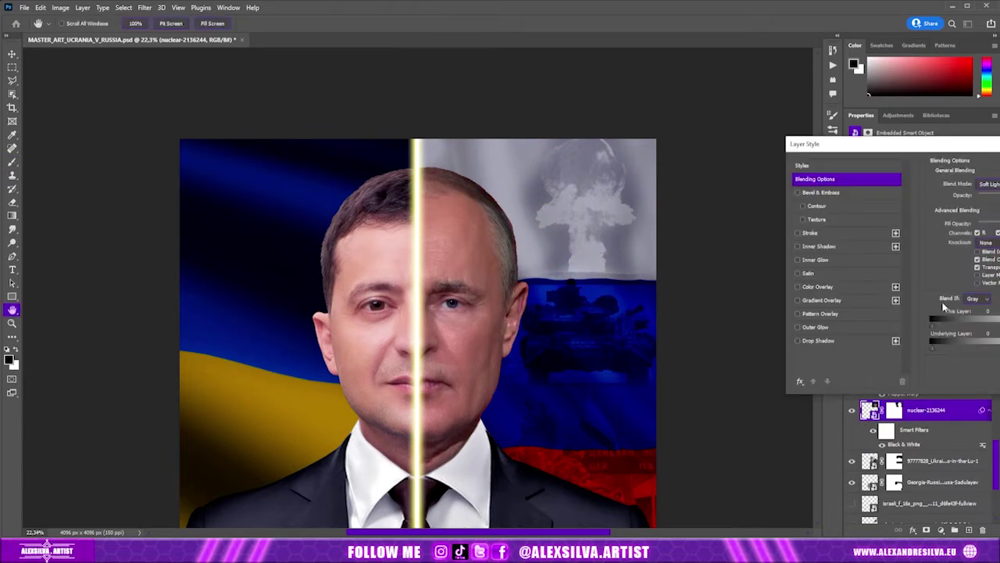
key("Return")
Step: Paint on the explosion's mask to fade its edges into the flag
key("v")
key("ctrl+backslash")
key("b")
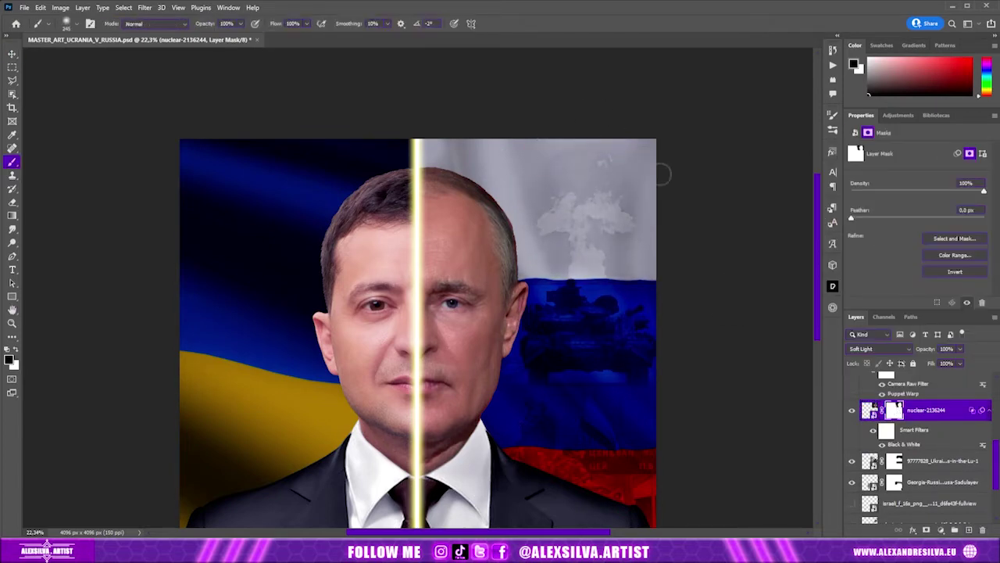
scroll(708, 205, "down", 3)
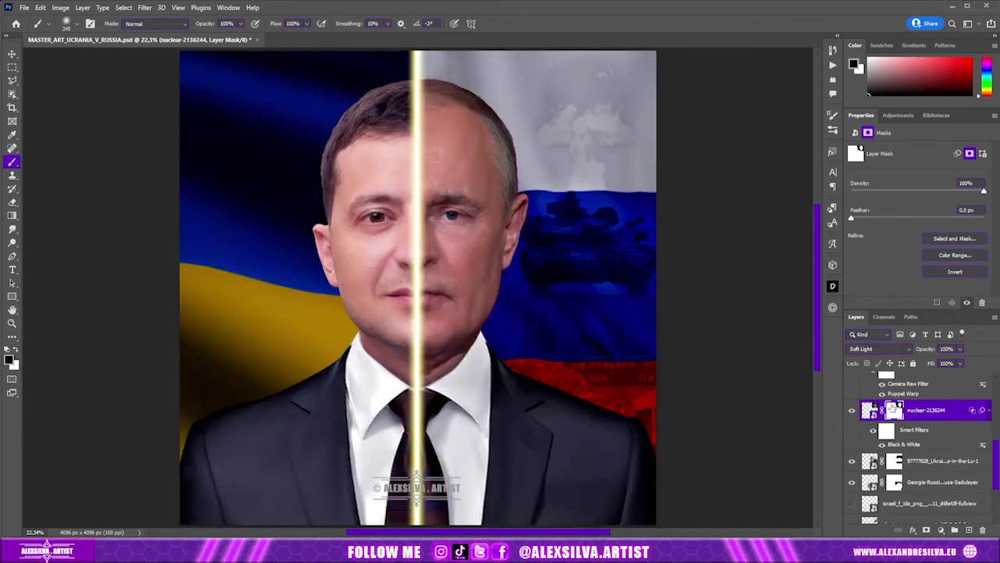
key("ctrl+m")
left_click_drag(680, 287, 680, 247)
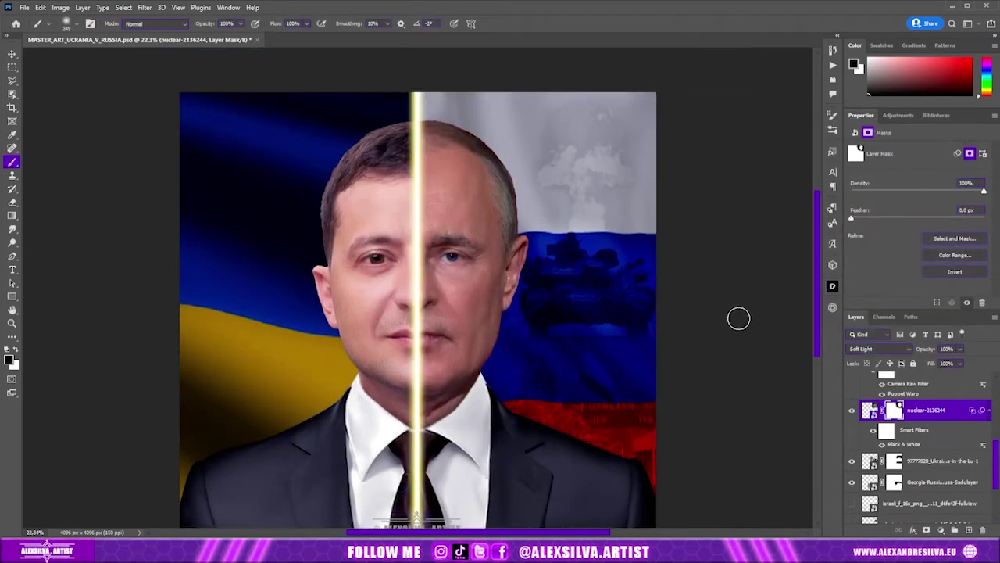
Step: Move the fighter jet up into the top sky
key("v")
left_click_drag(542, 386, 500, 105)
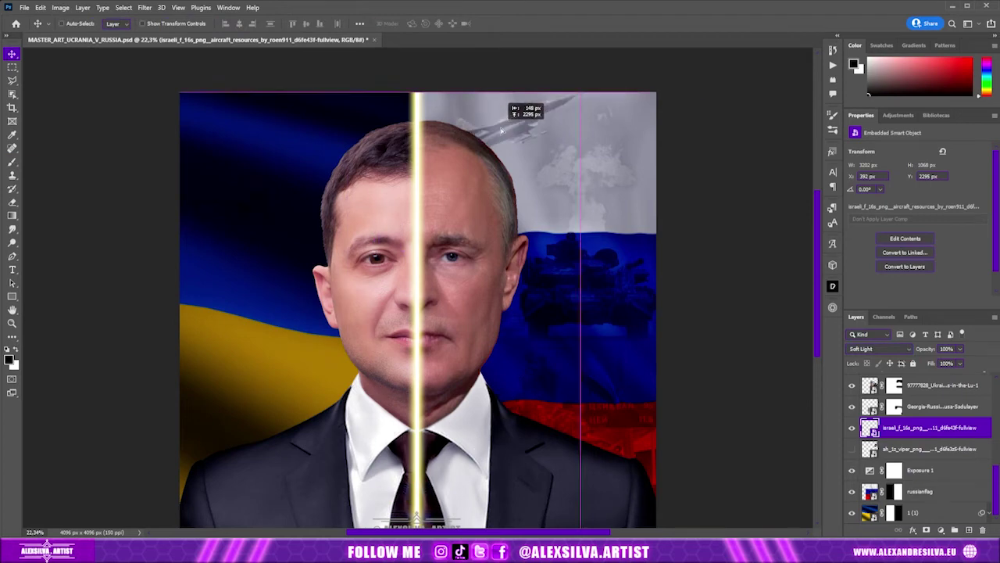
key("ctrl+minus")
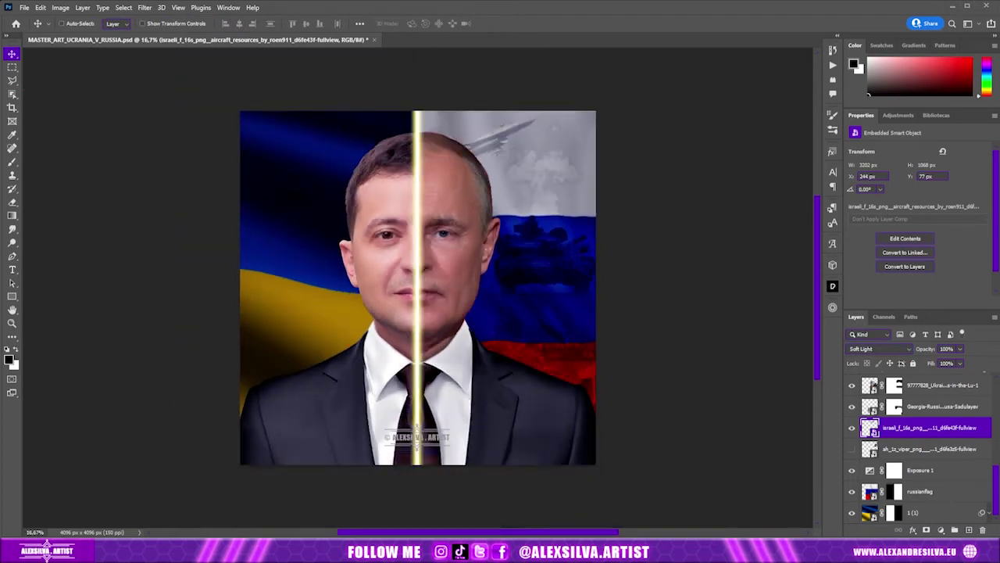
scroll(922, 445, "up", 1)
Step: Blend the helicopter into the Russian sky in Soft Light, collapse the russia group, and enlarge the soldier photo
left_click(852, 487)
left_click(930, 488)
key("ctrl+t")
left_click_drag(548, 169, 609, 180)
key("Return")
key("shift+alt+f")
left_click(864, 454)
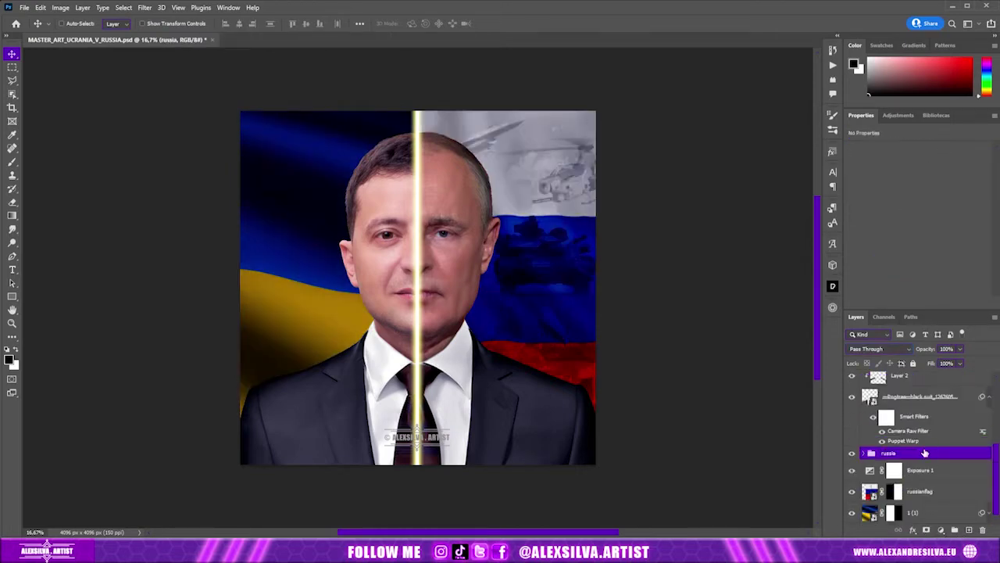
left_click_drag(211, 372, 128, 403)
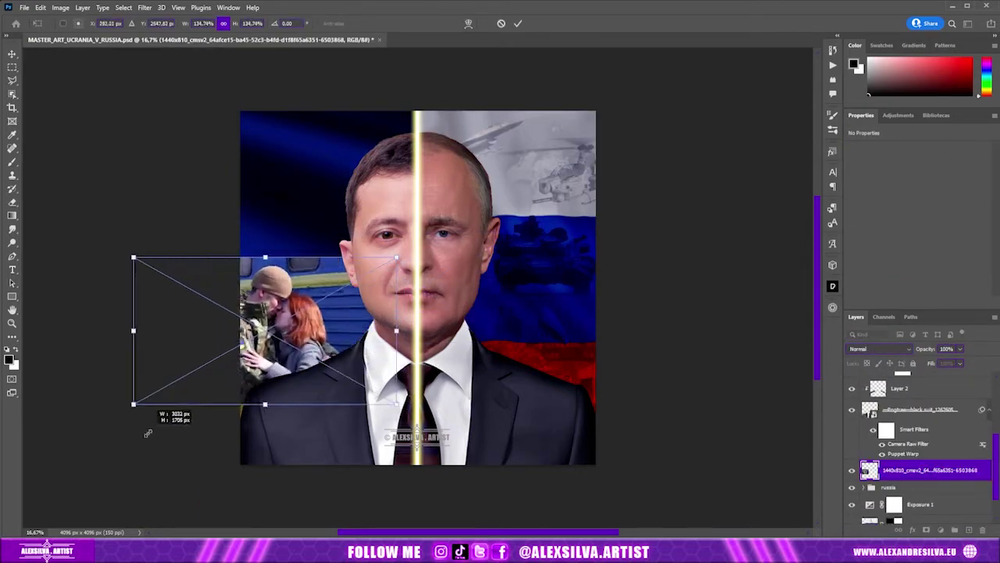
Step: Set the soldier photo to Soft Light and position another war photo over the left side
key("Return")
left_click(879, 349)
left_click(888, 419)
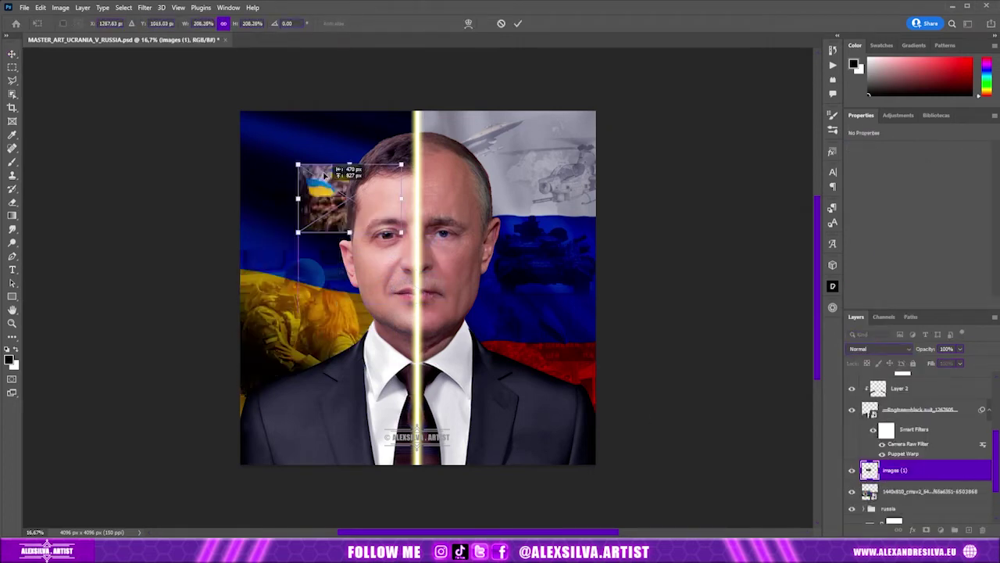
key("Return")
key("Return")
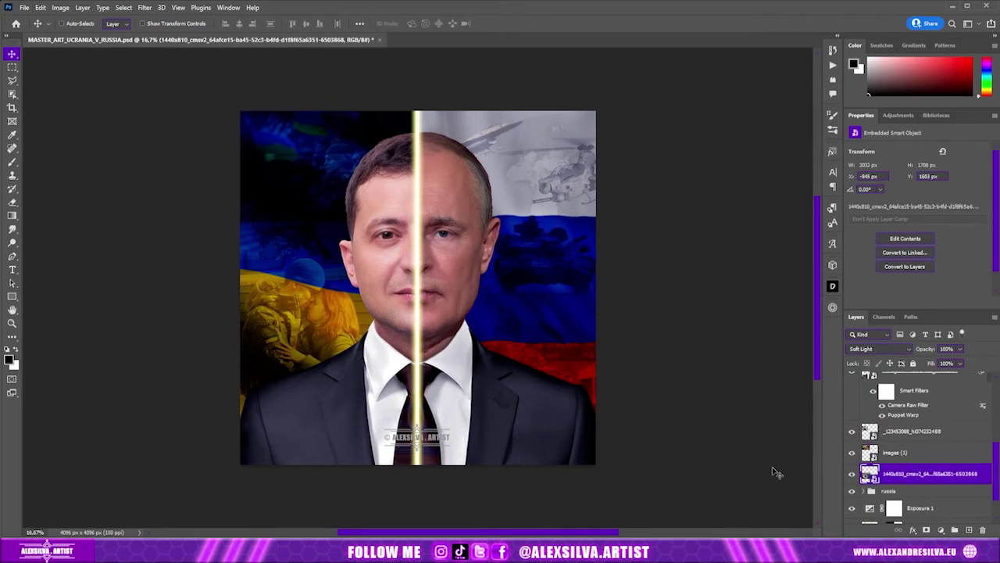
left_click_drag(334, 419, 425, 292)
Step: Mask the soldier photos and paint them away over the yellow flag stripe
left_click(927, 475)
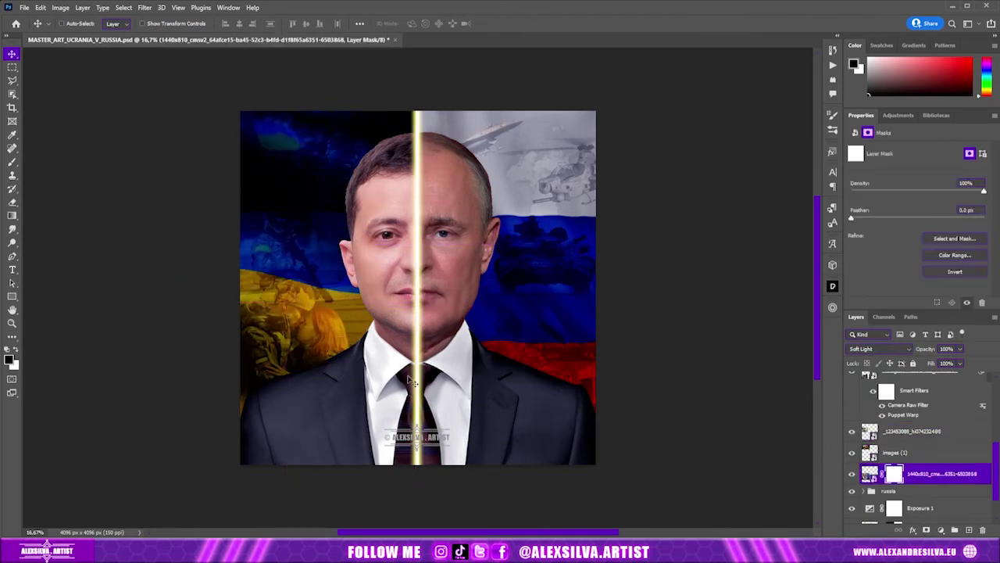
key("b")
key("alt+bracketright")
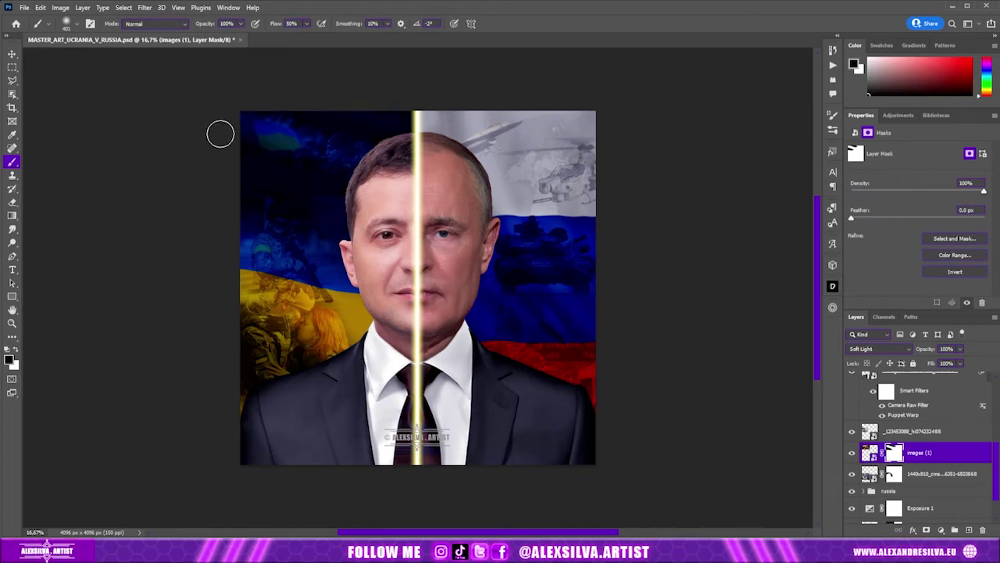
key("alt+bracketright")
left_click_drag(269, 282, 331, 306)
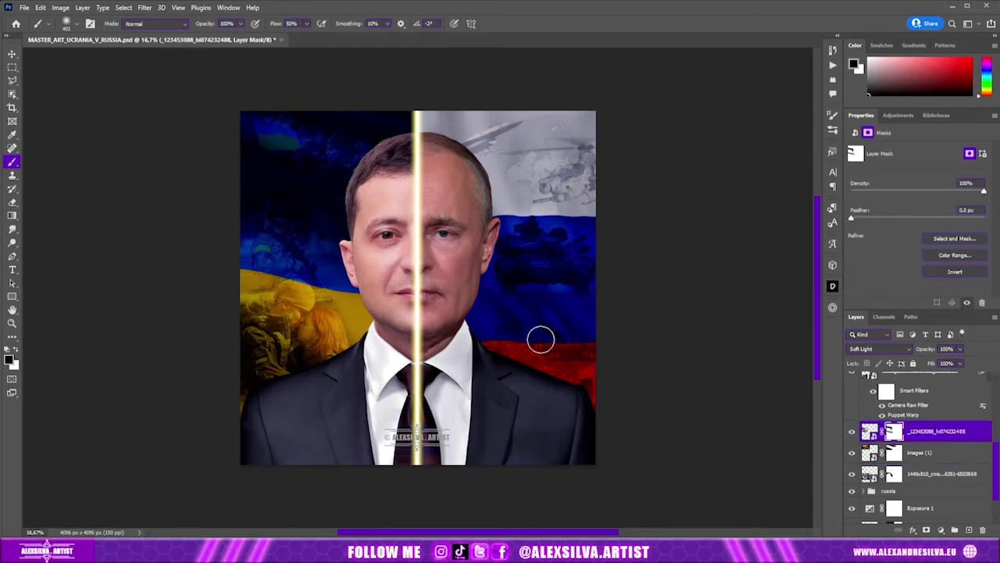
scroll(899, 461, "down", 2)
scroll(898, 469, "down", 2)
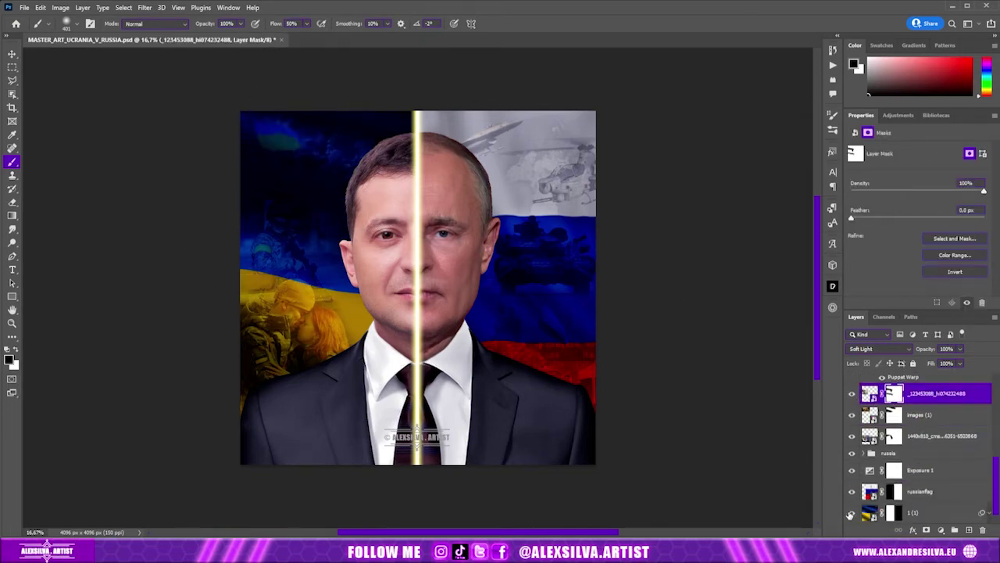
Step: Brighten the Ukrainian flag's yellow with an adjustment layer and touch up the images (1) mask
left_click(913, 512)
left_click(940, 529)
left_click(960, 406)
left_click_drag(918, 175, 922, 175)
left_click_drag(919, 239, 918, 217)
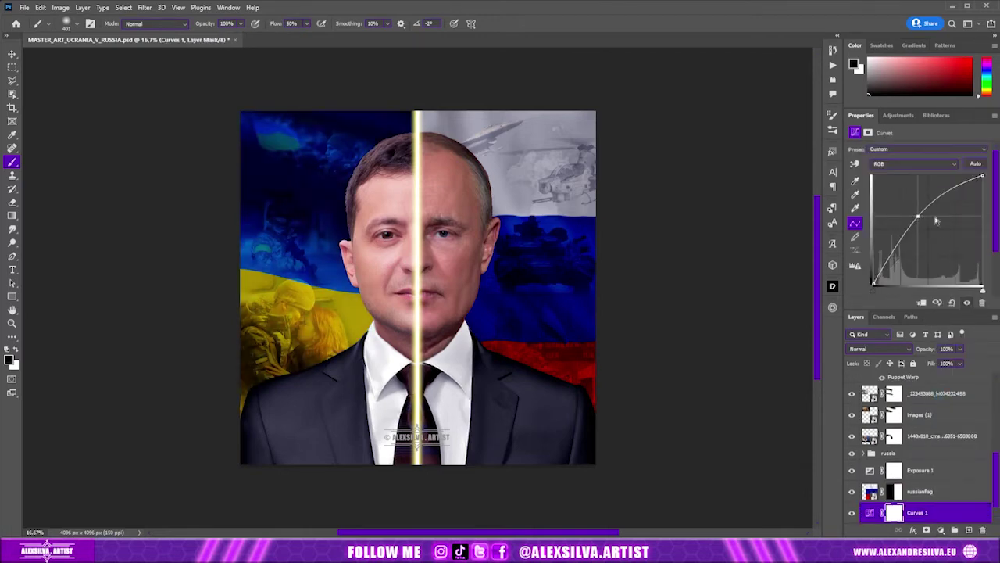
scroll(928, 422, "down", 1)
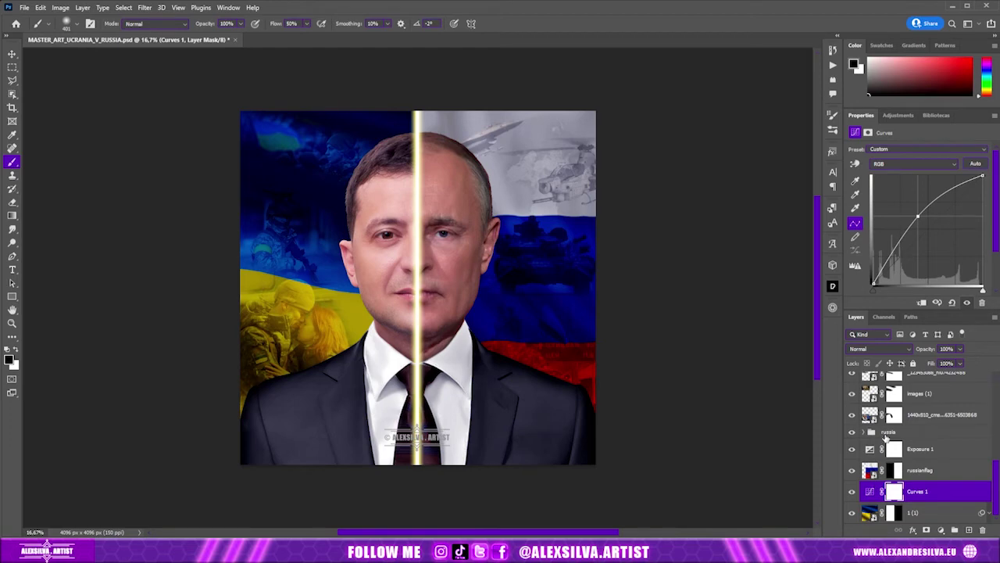
left_click(893, 432)
key("x")
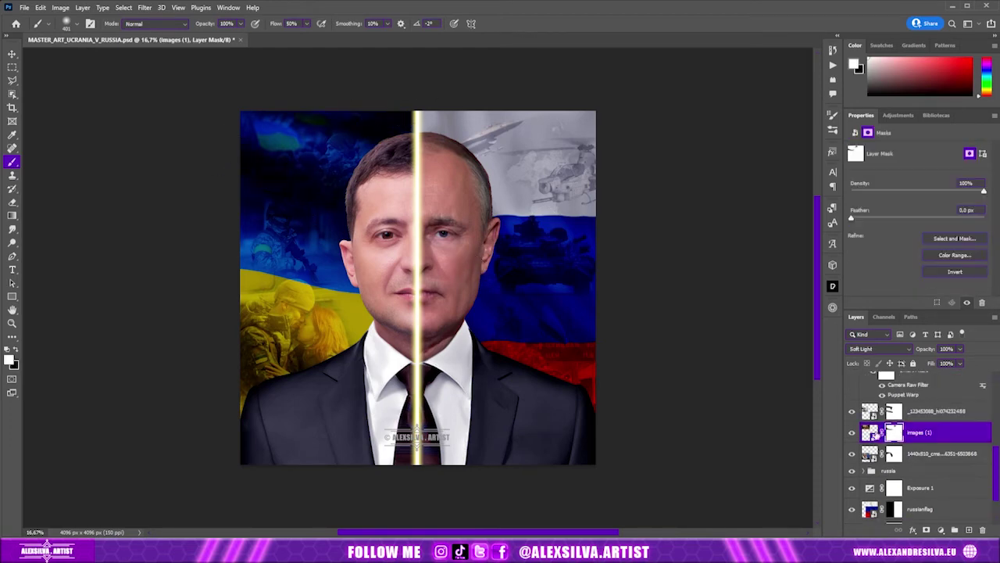
key("x")
Step: Group both Ukrainian photos as 'ukraine' and move the burning-city image into the russia group
left_click(11, 54)
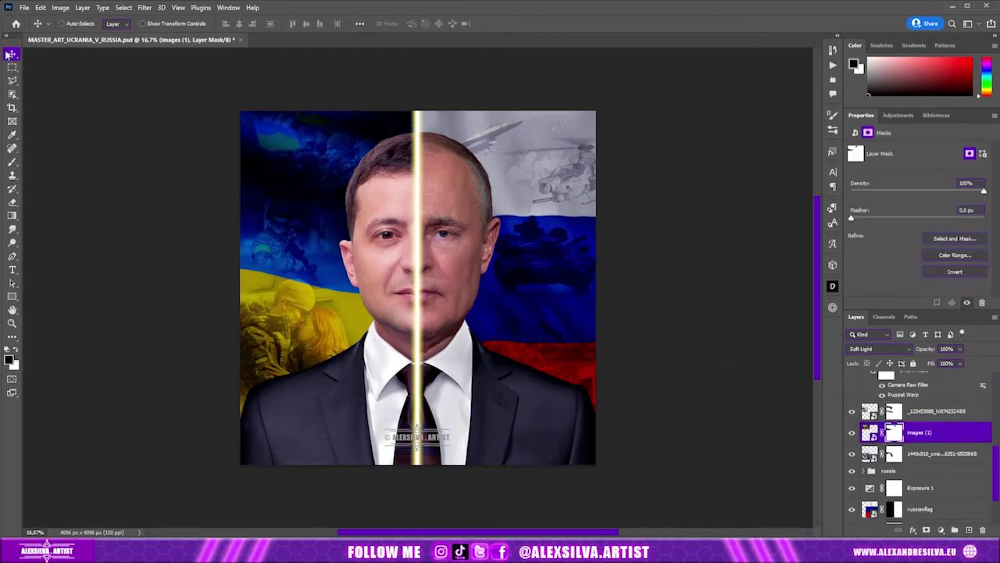
left_click(949, 461, "shift")
key("ctrl+g")
double_click(919, 435)
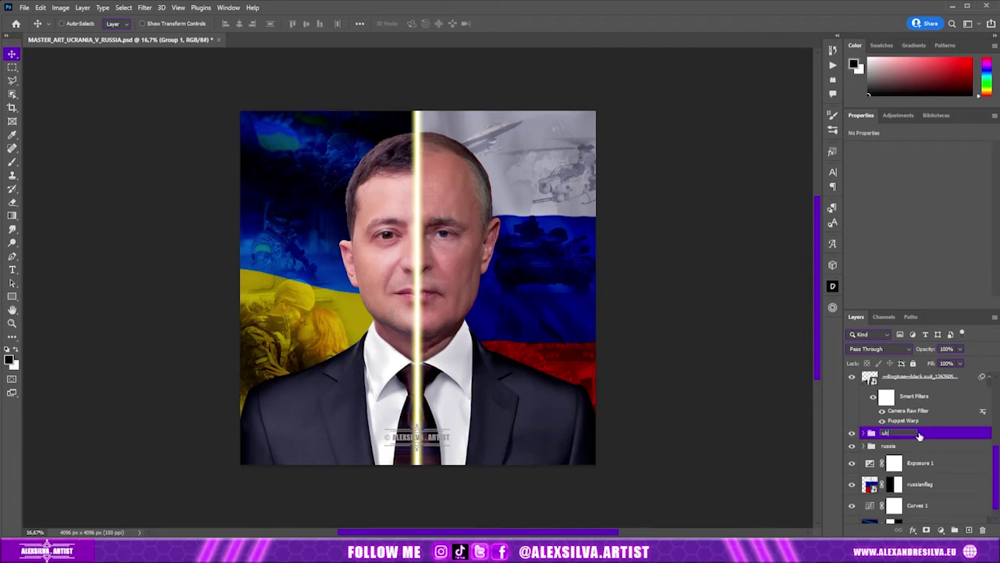
type("raine")
key("Return")
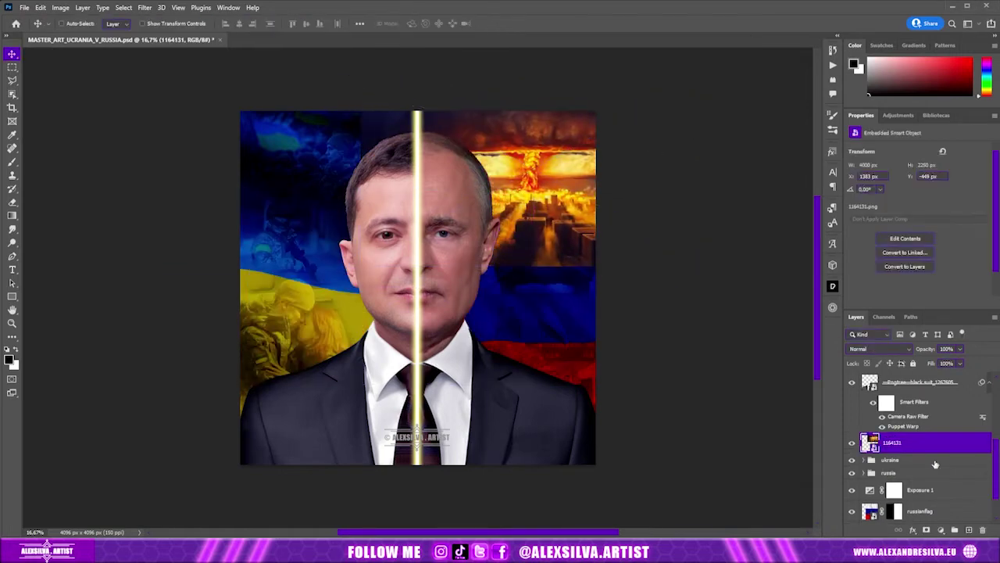
left_click(854, 467)
left_click(879, 349)
Step: Set the burning-city image to Soft Light, make it black and white with Reds -40, and mask it
left_click(881, 412)
left_click(60, 7)
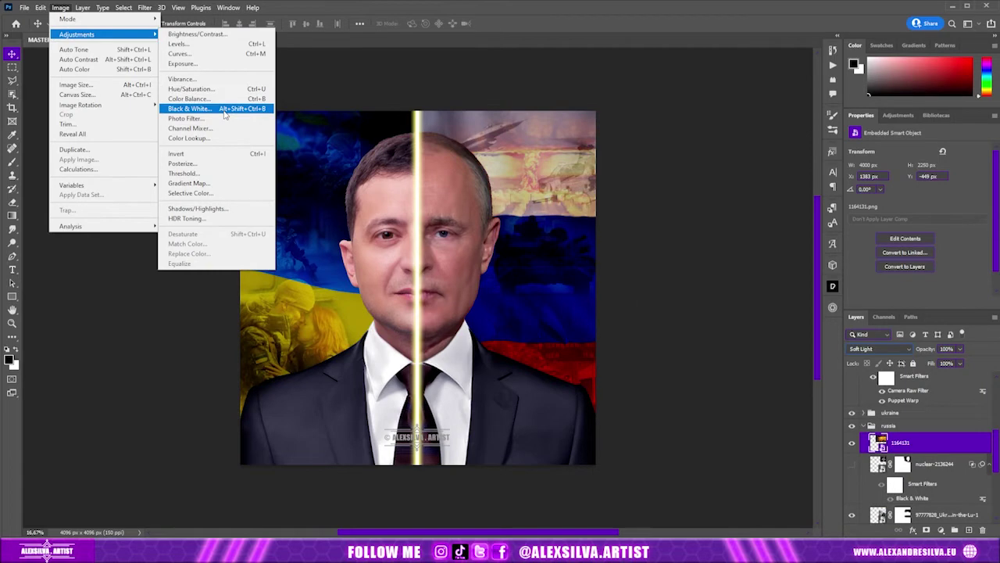
left_click(223, 109)
left_click_drag(759, 151, 740, 152)
key("Return")
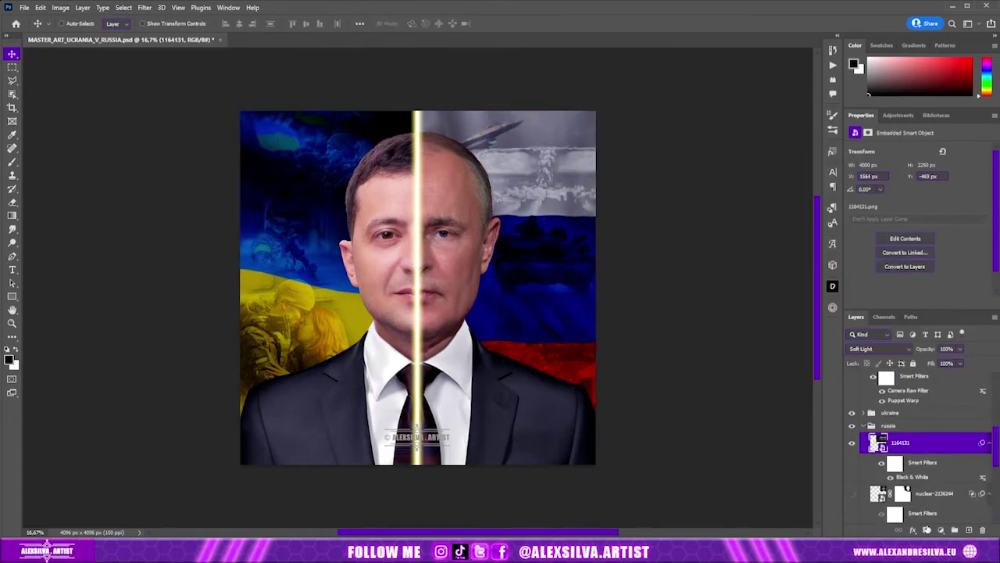
key("ctrl+shift+m")
key("b")
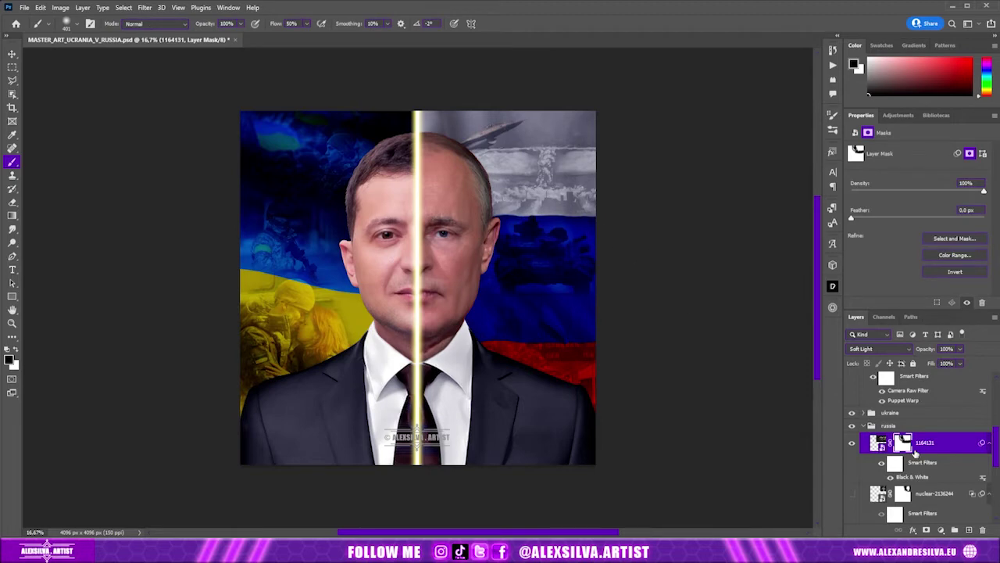
scroll(916, 455, "down", 5)
Step: Give the fighter jet a Black & White filter, shrink and nudge it up, and set 50% opacity
left_click(921, 473)
key("alt+i")
key("a")
key("k")
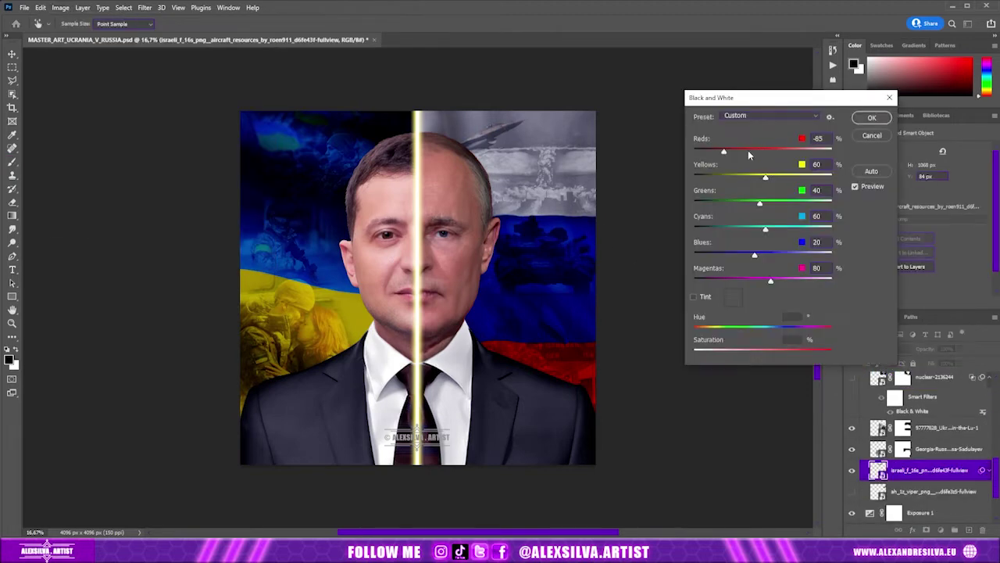
key("Return")
key("ctrl+t")
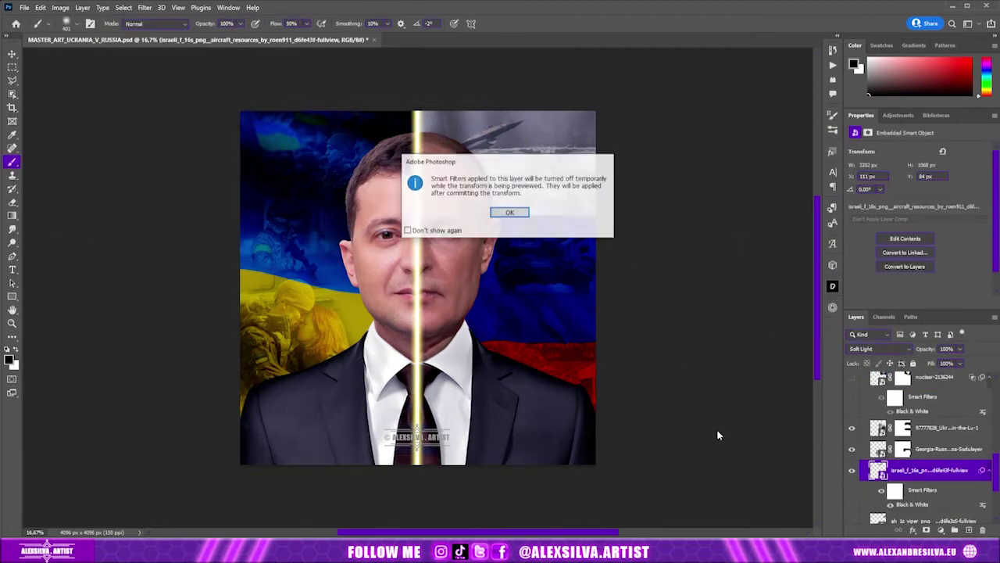
key("Return")
key("Return")
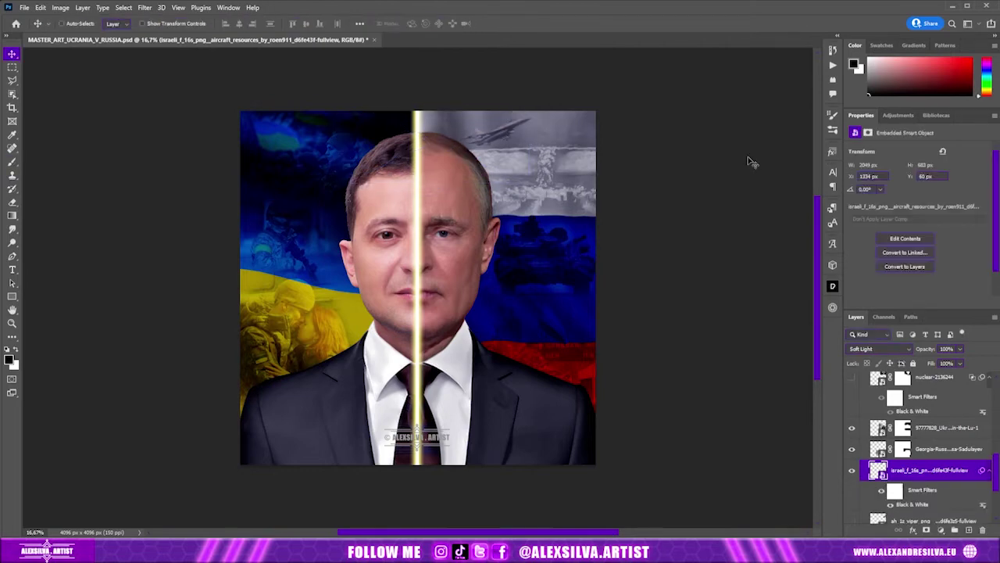
key("shift+Up")
key("shift+Up")
left_click_drag(962, 350, 936, 362)
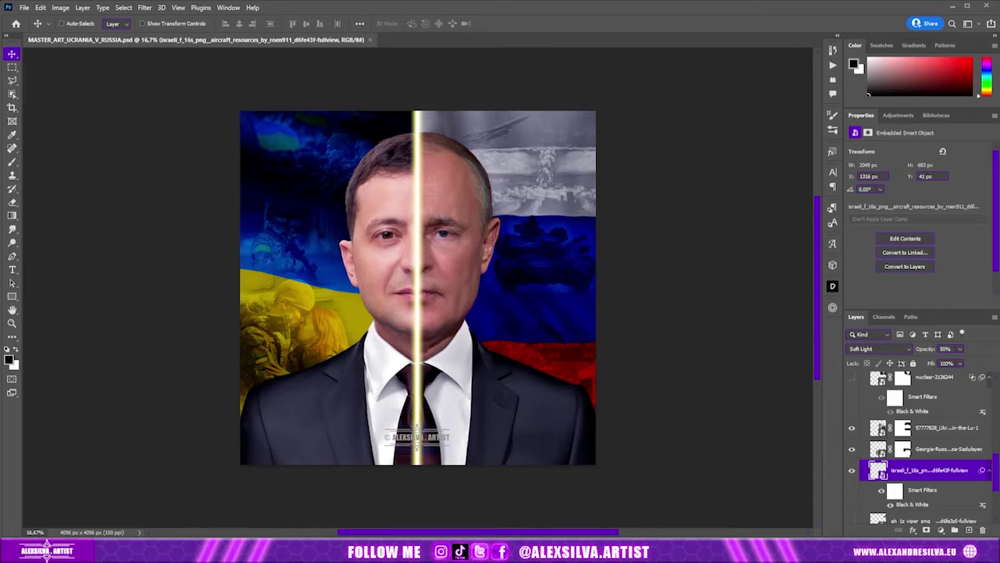
left_click(891, 419)
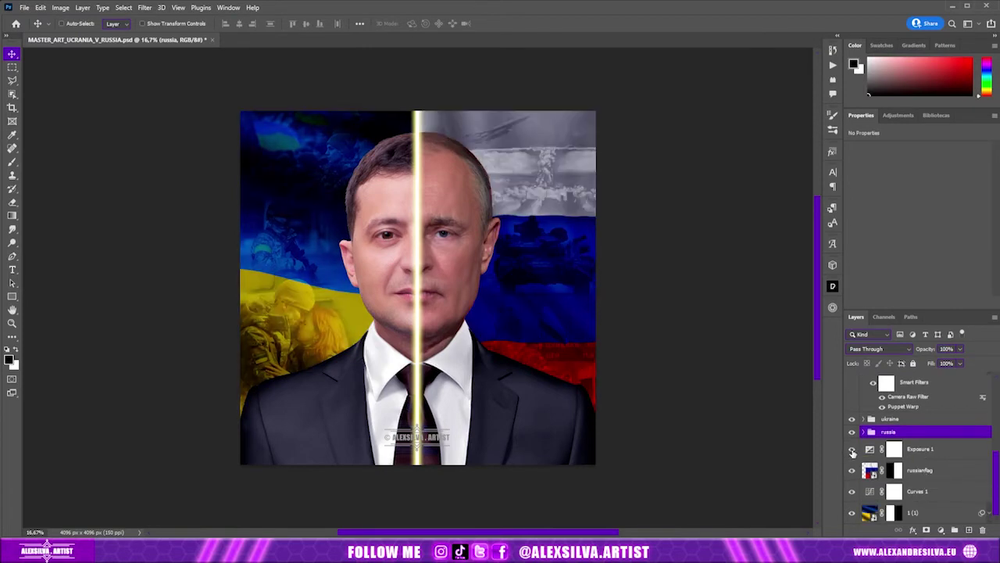
Step: Enlarge and rotate the glass texture over the portrait and blend it with Linear Dodge
mouse_move(594, 188)
left_mouse_down()
mouse_move(648, 212)
mouse_move(641, 60)
mouse_move(691, 329)
mouse_move(615, 212)
left_mouse_up()
key("Return")
left_click(880, 348)
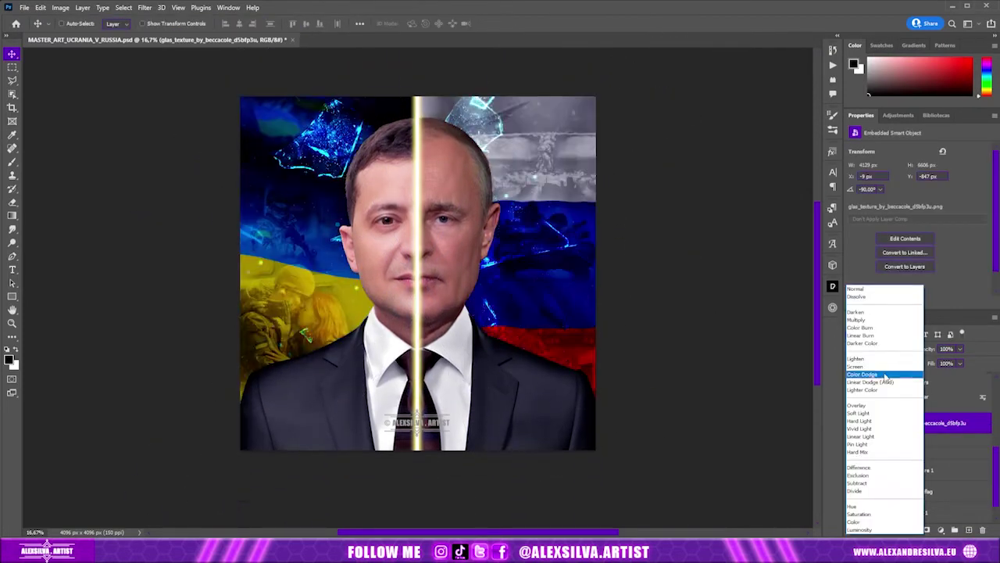
left_click(890, 383)
Step: Try a Black & White mix on the glass texture, cancel it, and hide the layer
left_click(60, 7)
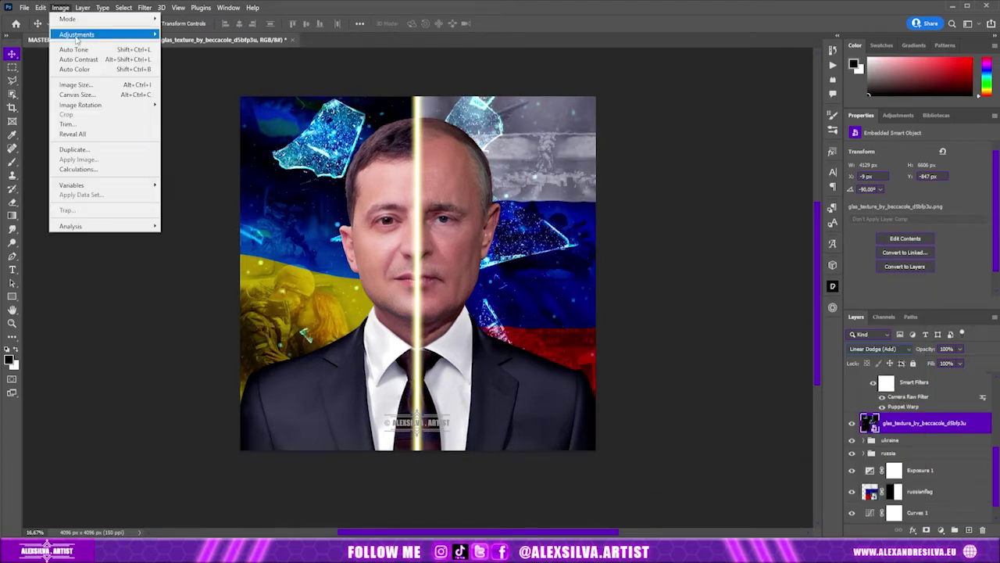
left_click(195, 109)
left_click_drag(739, 152, 743, 152)
mouse_move(765, 176)
left_mouse_down()
mouse_move(746, 177)
mouse_move(768, 202)
left_mouse_up()
left_click_drag(765, 228, 759, 254)
key("Escape")
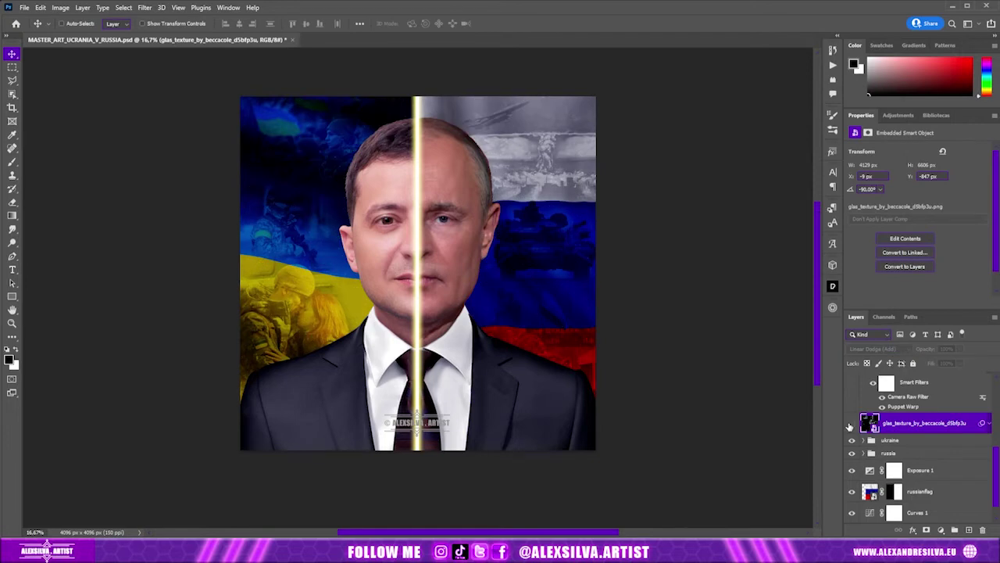
left_click(852, 423)
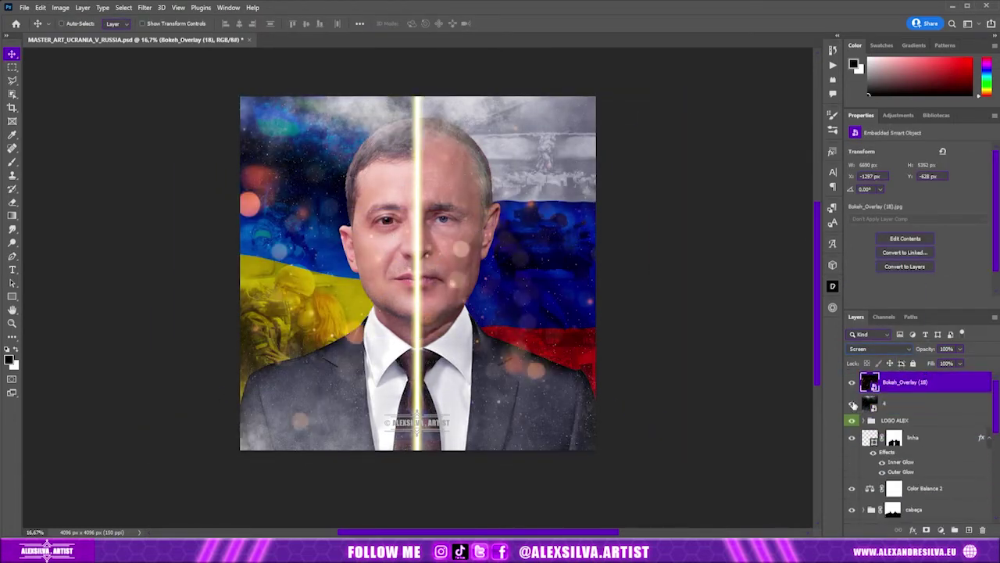
Step: Hide layer 4, commit the sparks layer, and mask Bokeh_Overlay (18) off the face
left_click(854, 404)
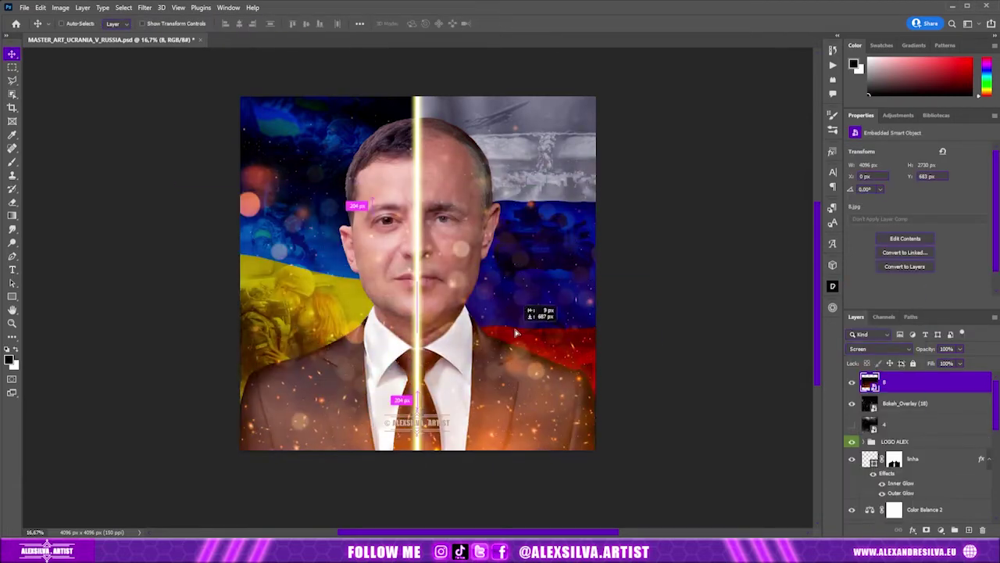
key("Return")
left_click(930, 403)
left_click(926, 530)
key("b")
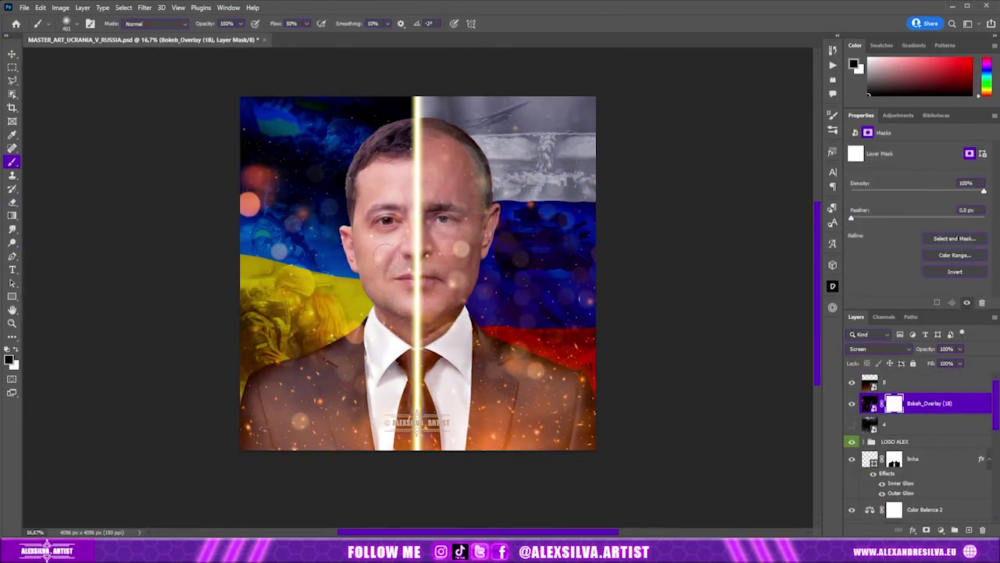
left_click_drag(414, 180, 376, 305)
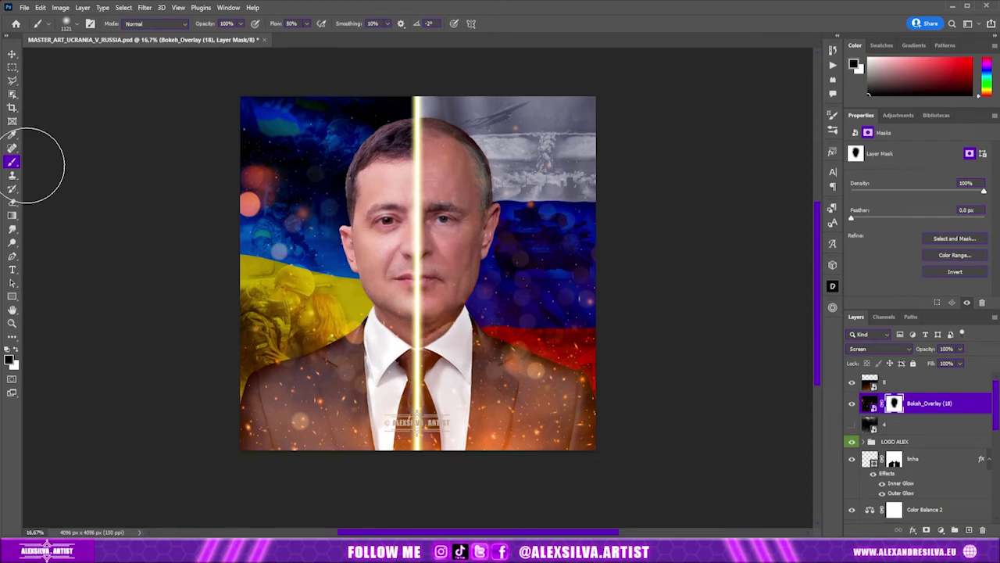
Step: Duplicate the Color Balance 2 adjustment and move the copy to the top of the stack
left_click(924, 509)
key("ctrl+j")
key("ctrl+shift+bracketright")
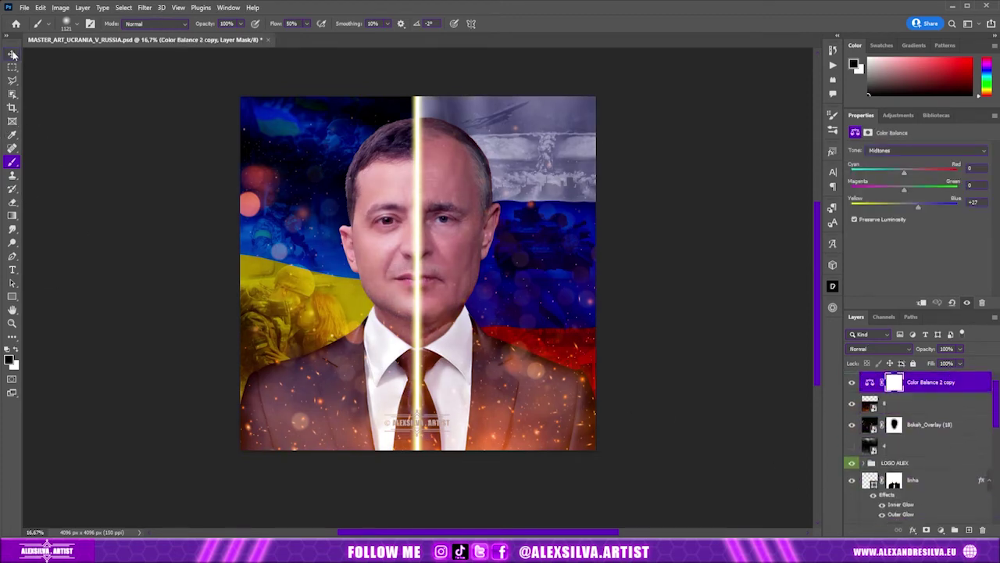
left_click(12, 55)
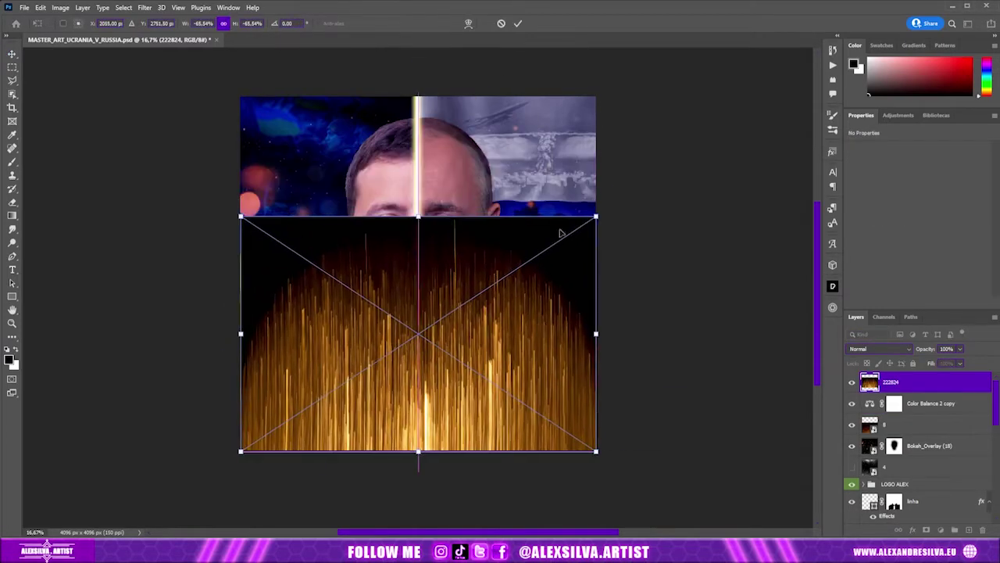
Step: Commit the golden streaks and blend them in Linear Dodge (Add)
key("Return")
left_click(879, 349)
left_click(889, 367)
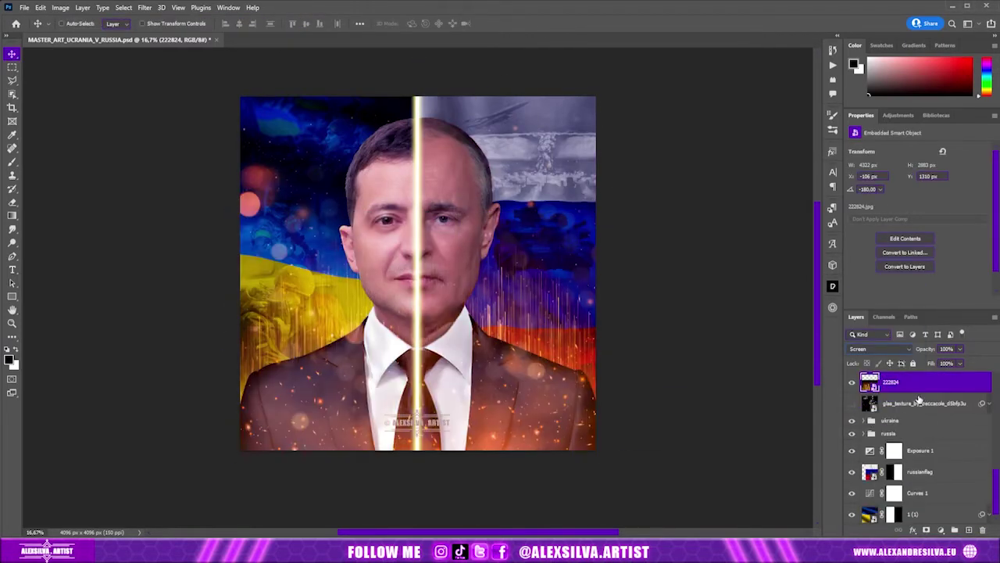
scroll(894, 412, "up", 2)
left_click(879, 349)
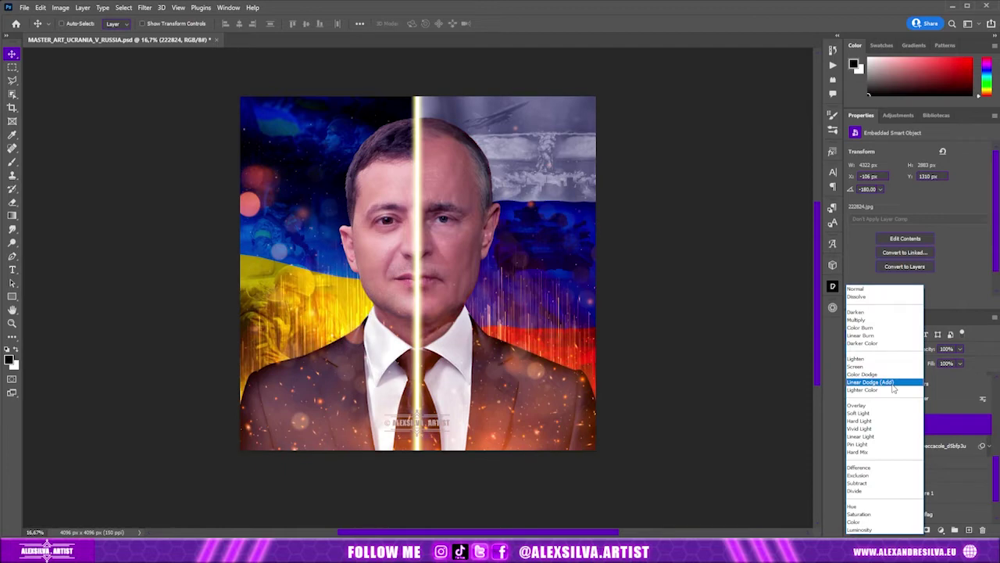
left_click(892, 382)
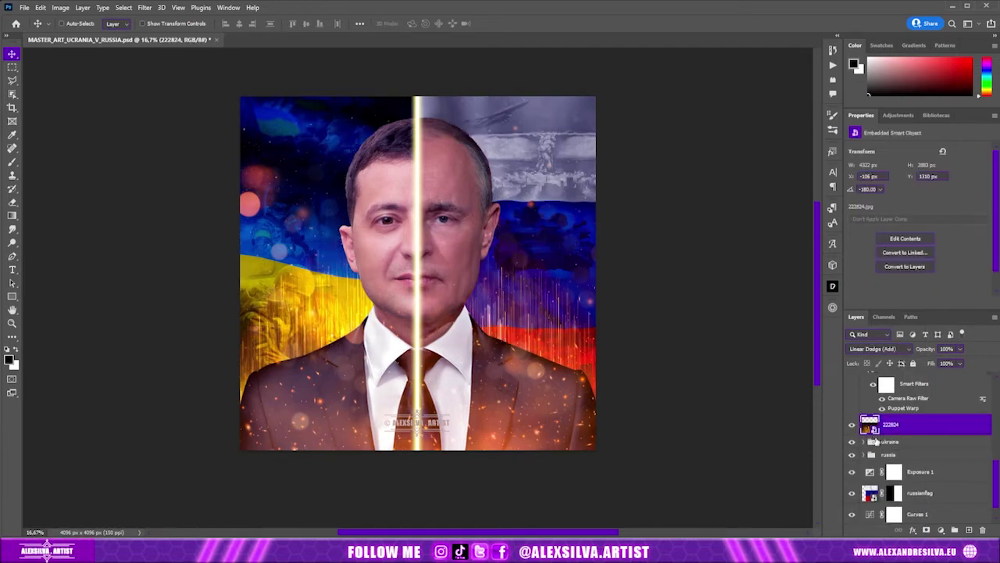
scroll(923, 442, "down", 3)
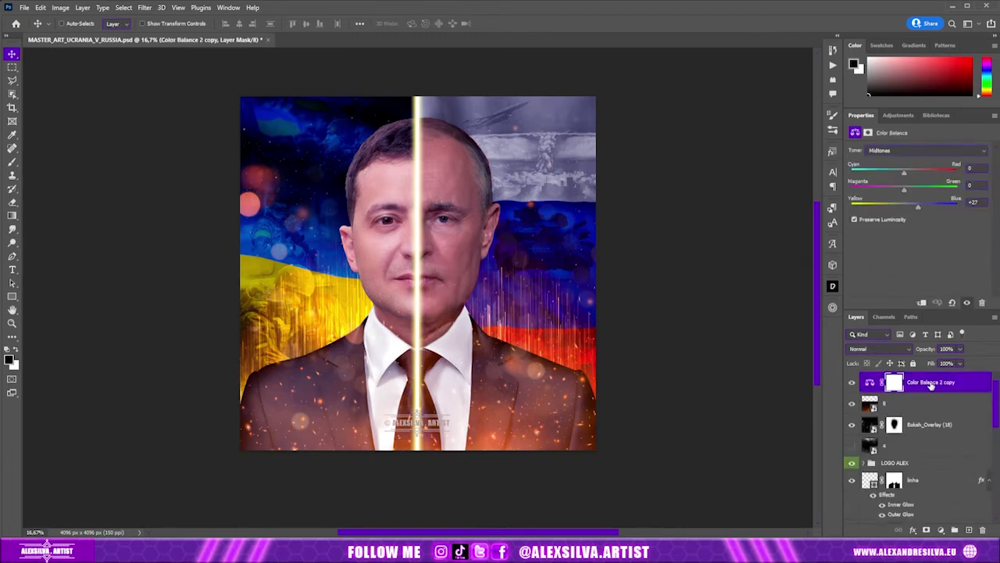
Step: Change the LOGO ALEX watermark's Color Overlay to a dark colour
left_click(870, 378)
left_click(863, 378)
double_click(912, 441)
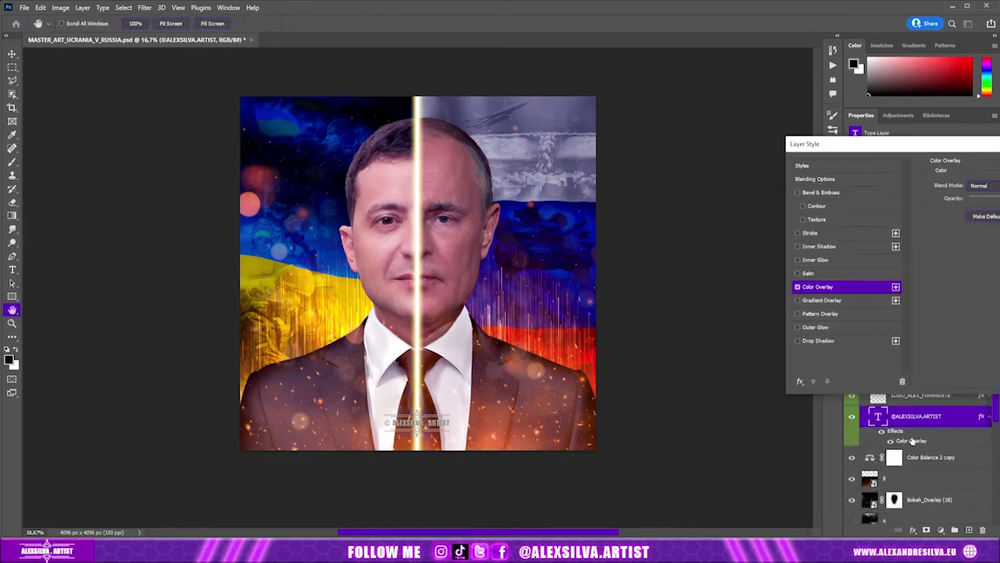
left_click(194, 200)
key("Return")
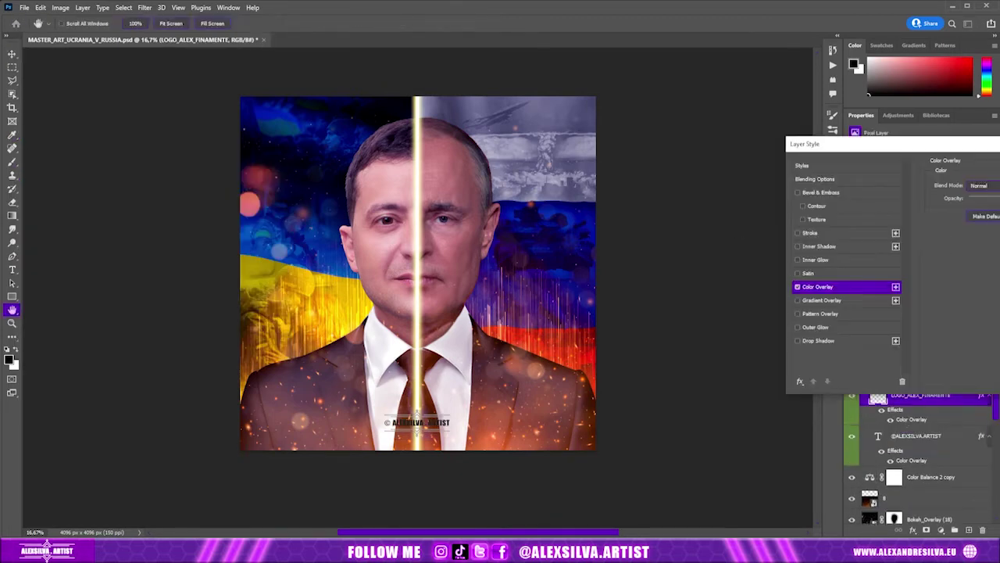
key("Return")
left_click(898, 378)
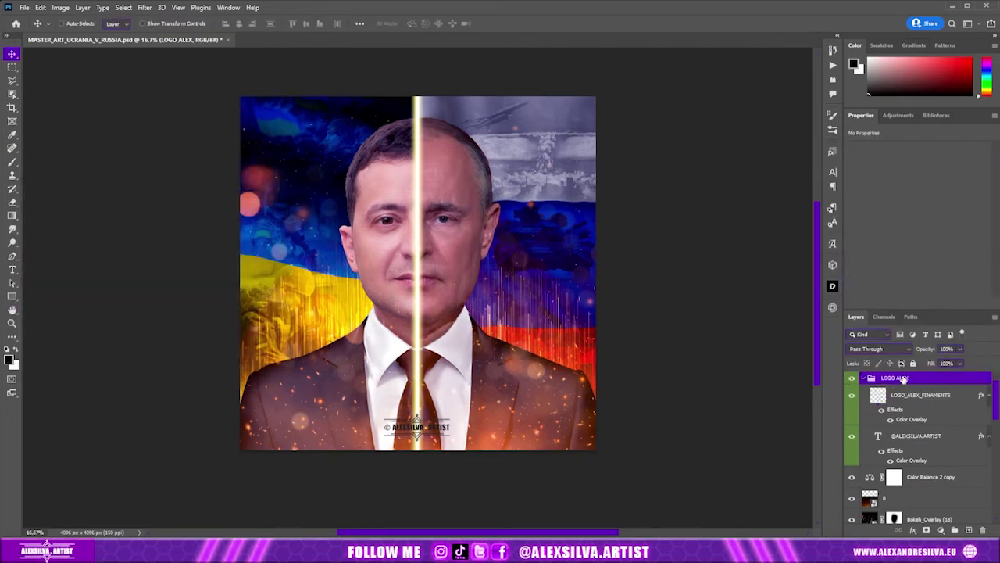
Step: Paste the cyan light beam and stretch it along the central divider
key("ctrl+v")
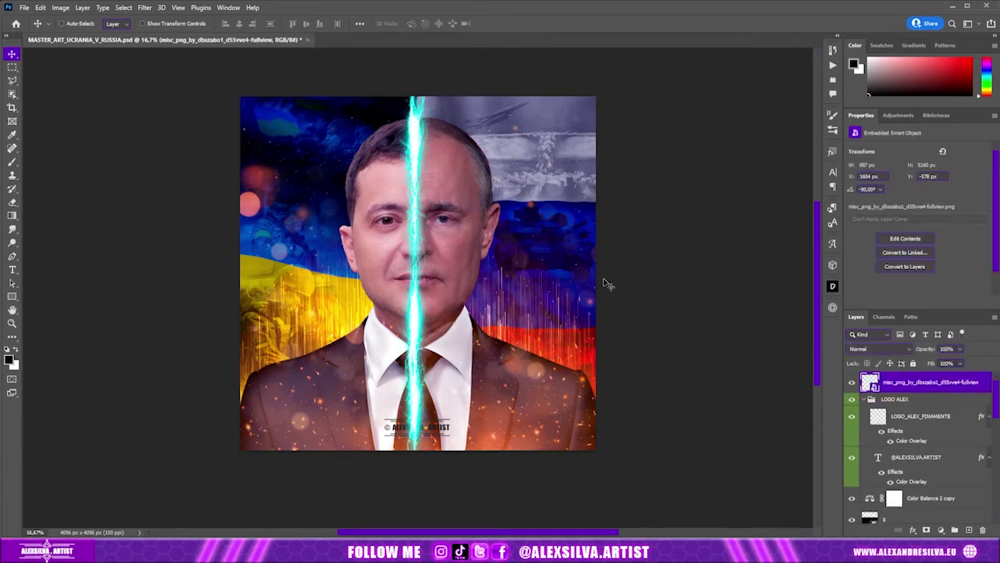
key("ctrl+t")
left_click_drag(458, 49, 451, 63)
key("Return")
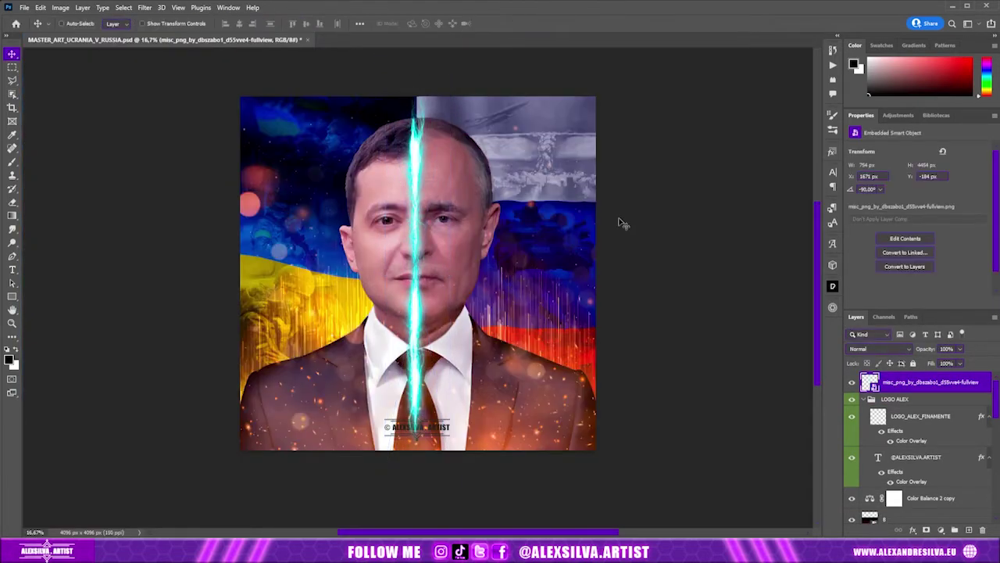
Step: Clip a colorizing Hue/Saturation layer to the beam and set Hue 44 to turn it golden
scroll(909, 381, "down", 3)
left_click(922, 420)
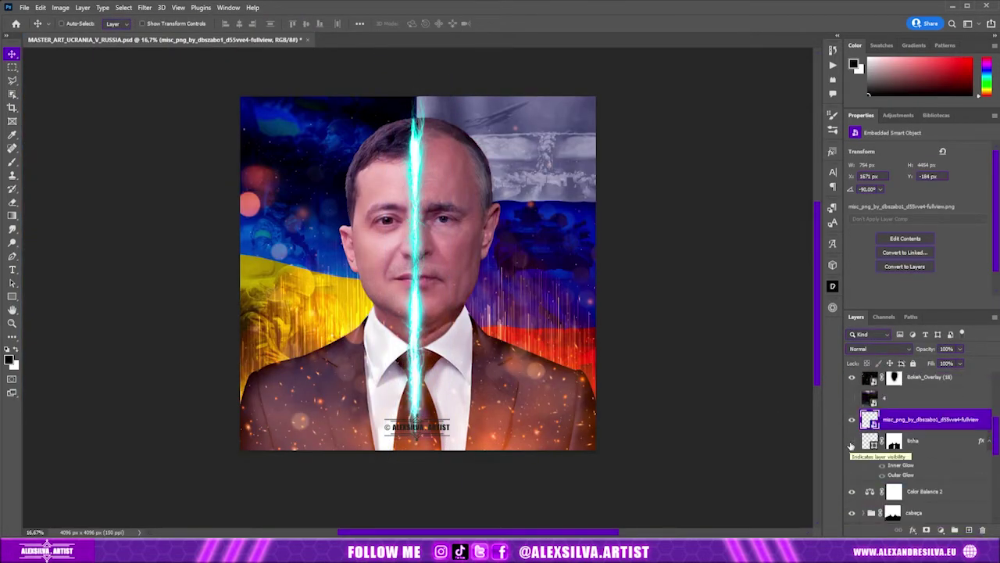
right_click(944, 425)
left_click(969, 298)
left_click(904, 243)
left_click_drag(855, 190, 944, 211)
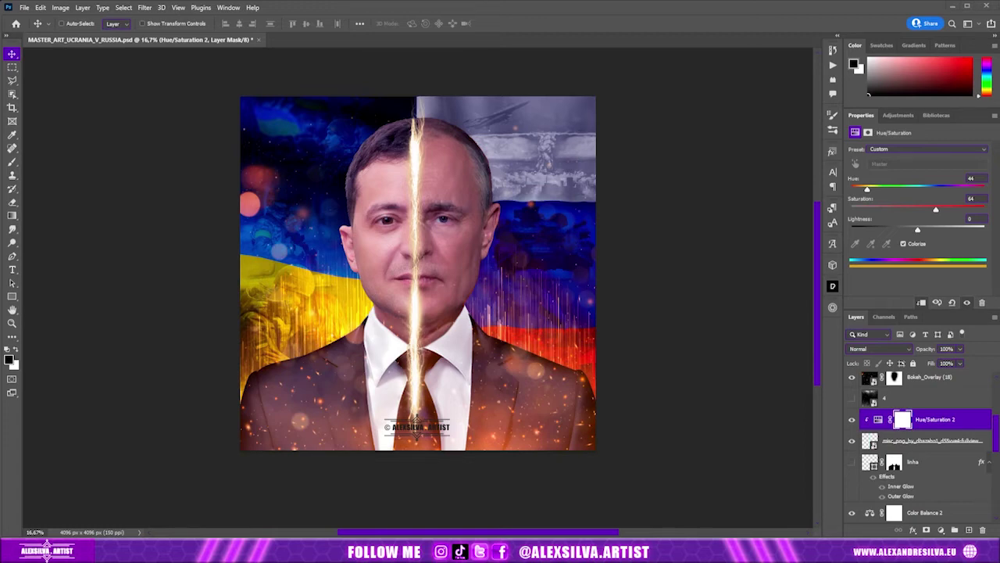
Step: Place Lightning 123 in Screen mode, delete it again, and hide the cloud overlay
left_click_drag(424, 239, 426, 242)
key("Return")
key("shift+alt+s")
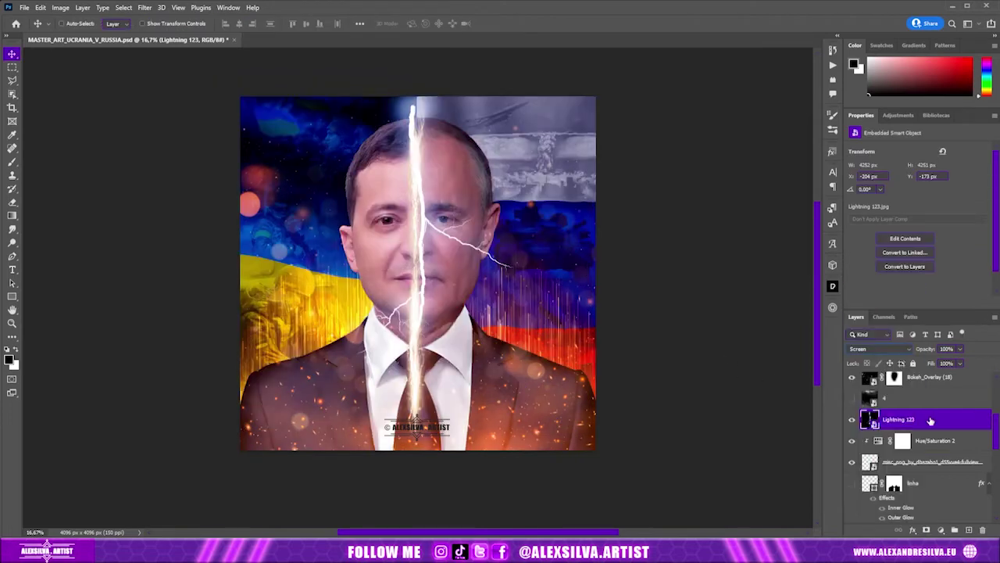
key("Delete")
left_click(459, 207)
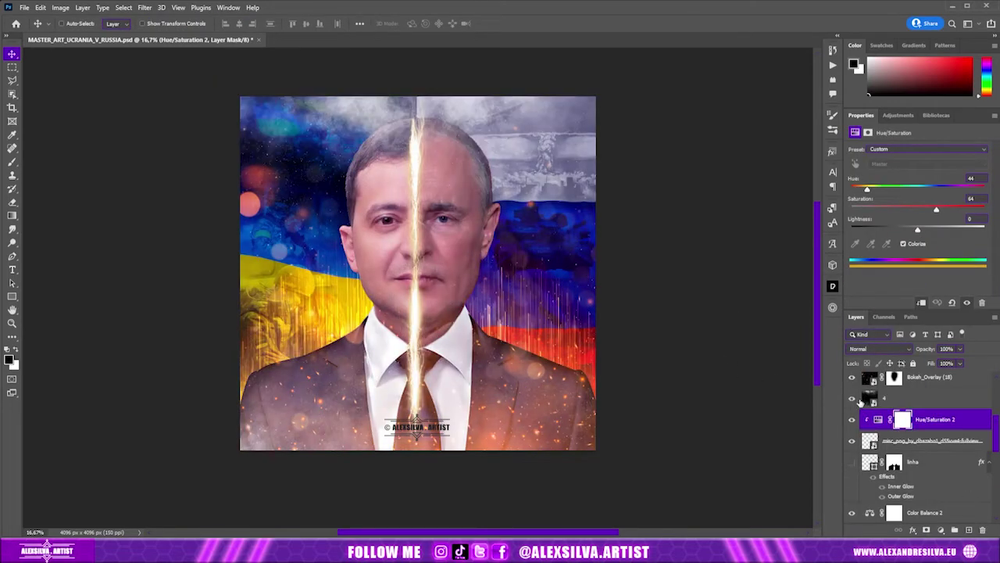
left_click(852, 402)
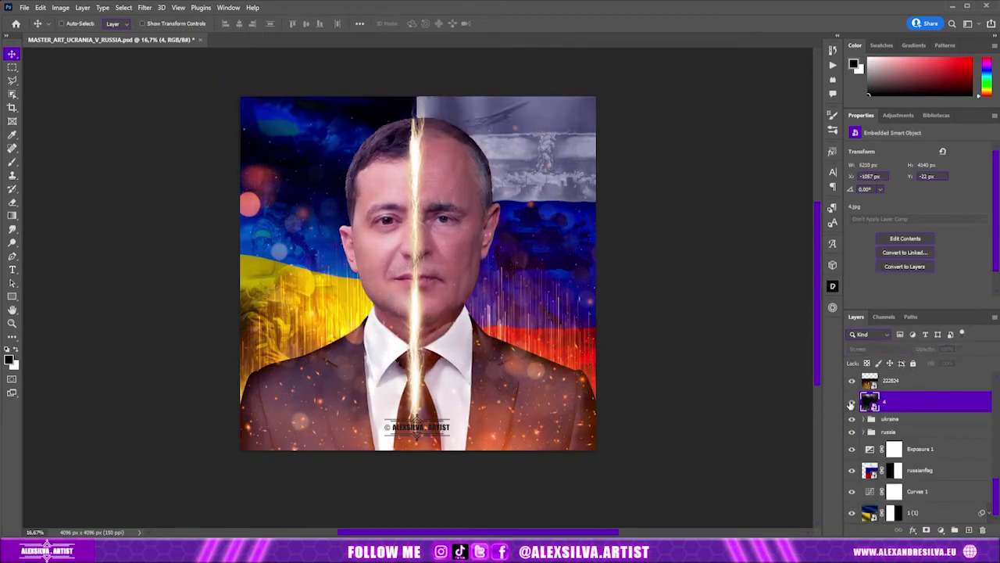
Step: Lower the Bokeh_Overlay (18) layer opacity to 71%
left_click(852, 402)
scroll(860, 407, "up", 2)
scroll(859, 406, "down", 2)
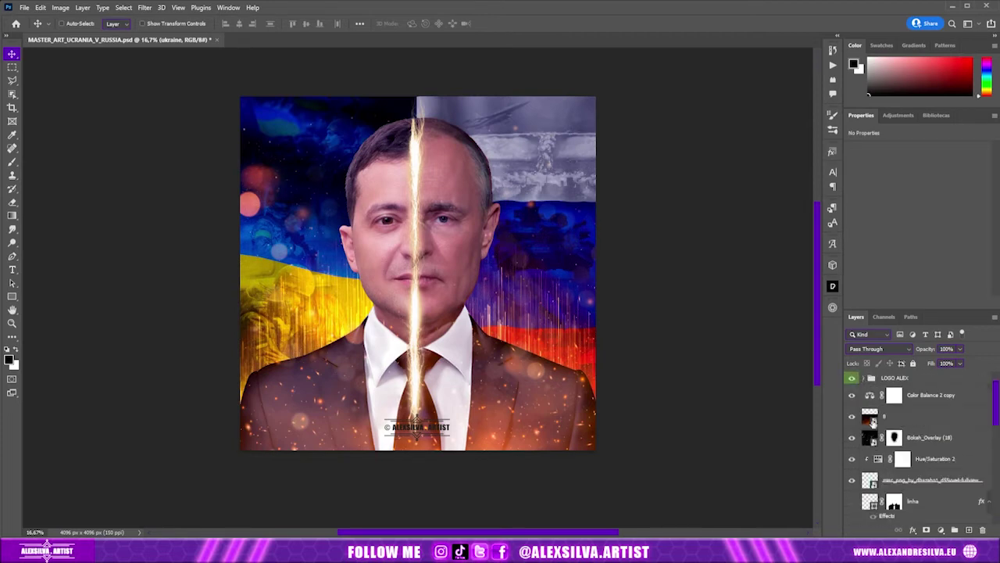
scroll(860, 406, "down", 2)
left_click(930, 424)
left_click(960, 348)
left_click(986, 355)
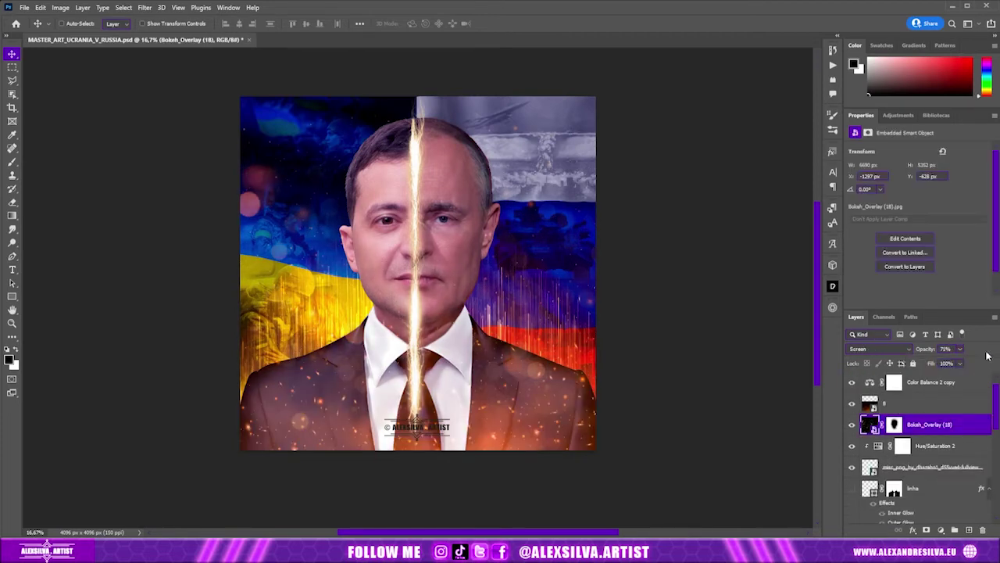
Step: Switch the central beam layer's blend mode to Screen
left_click(930, 466)
left_click(875, 349)
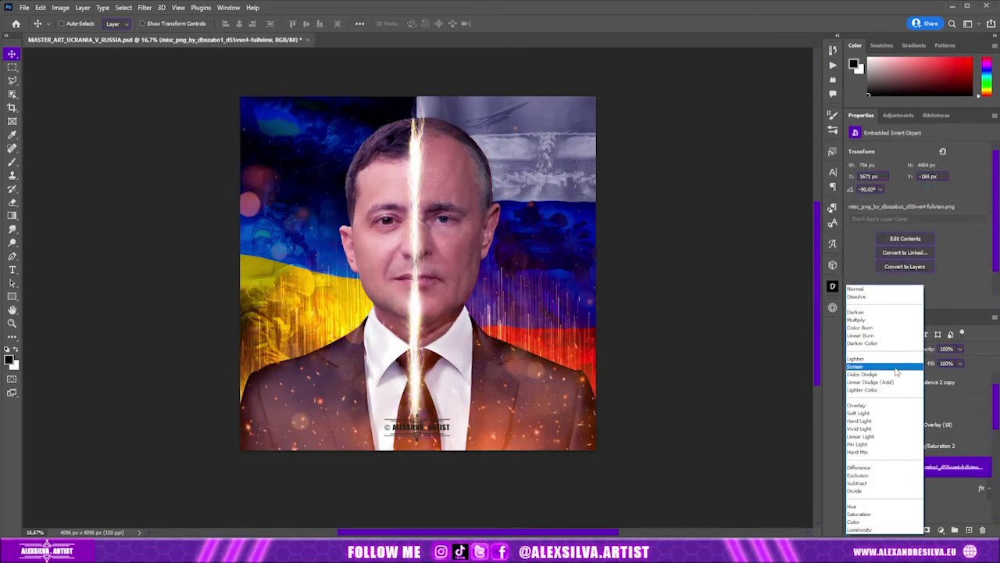
left_click(896, 382)
Step: Tweak Hue/Saturation 2's saturation, then delete that adjustment
left_click(902, 446)
mouse_move(934, 206)
left_mouse_down()
mouse_move(978, 212)
mouse_move(951, 208)
left_mouse_up()
left_click(935, 451)
key("Delete")
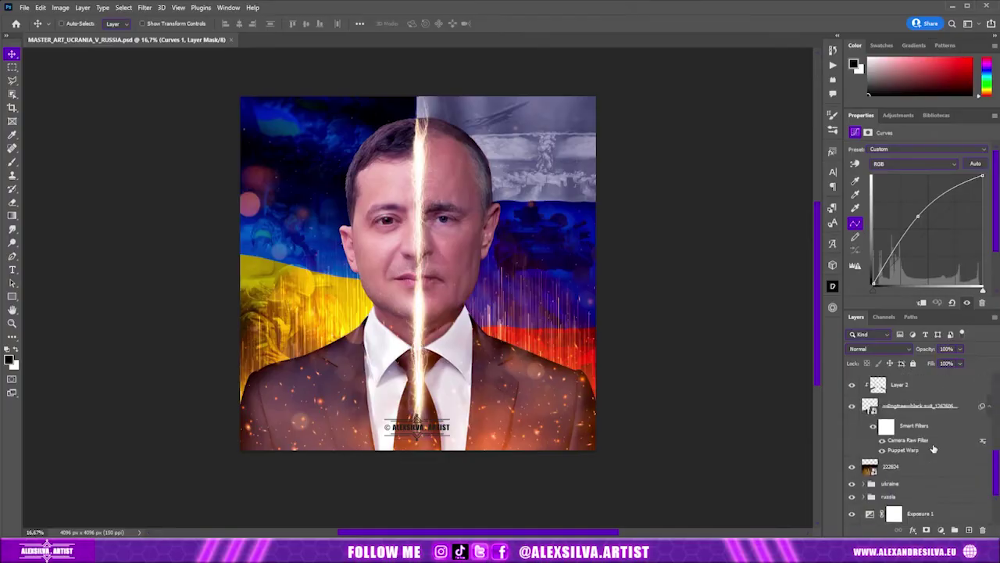
left_click(892, 445)
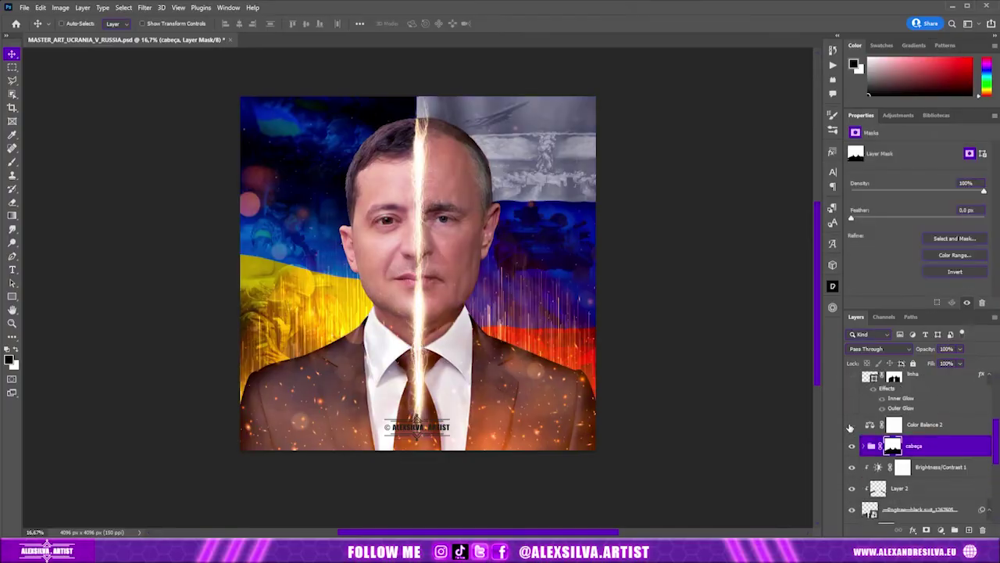
Step: Add a lightness-darkening Hue/Saturation above cabeça with an inverted mask for painting in white
left_click(954, 530)
left_click(934, 421)
left_click_drag(917, 229, 879, 229)
left_click(904, 449)
key("b")
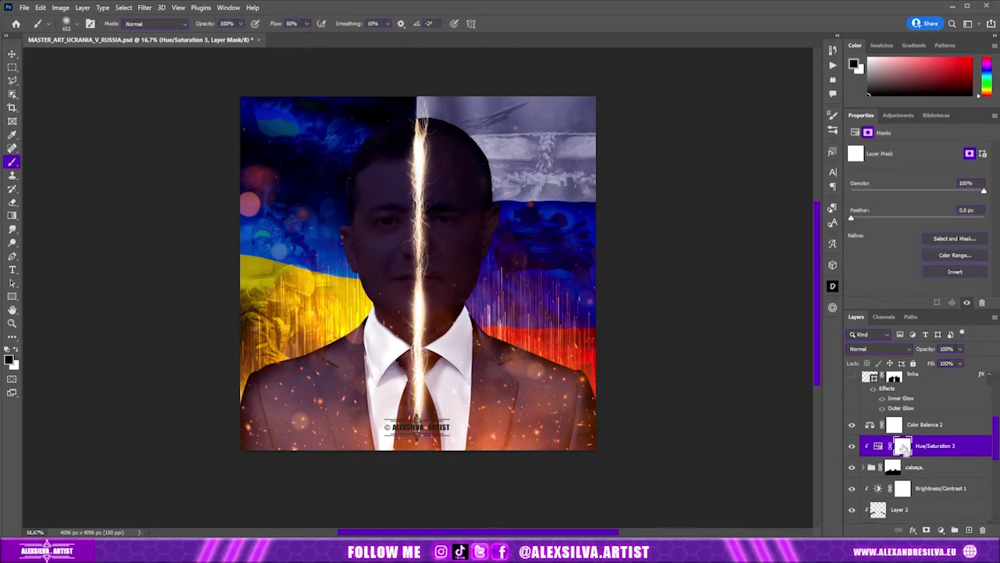
key("ctrl+i")
key("x")
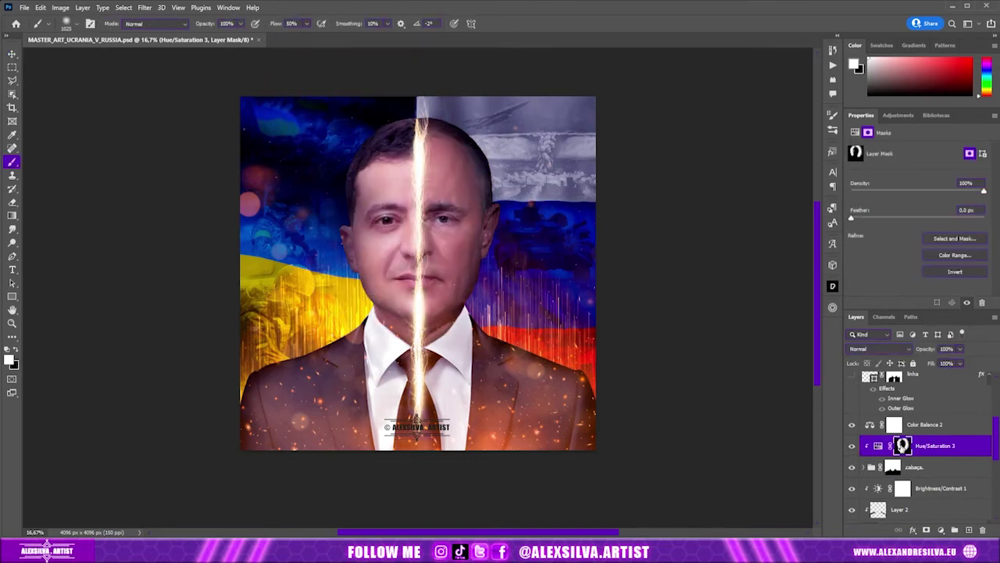
Step: Paint black shading along the hair's left edge on a new layer
left_click(954, 530)
key("x")
left_click_drag(355, 145, 356, 202)
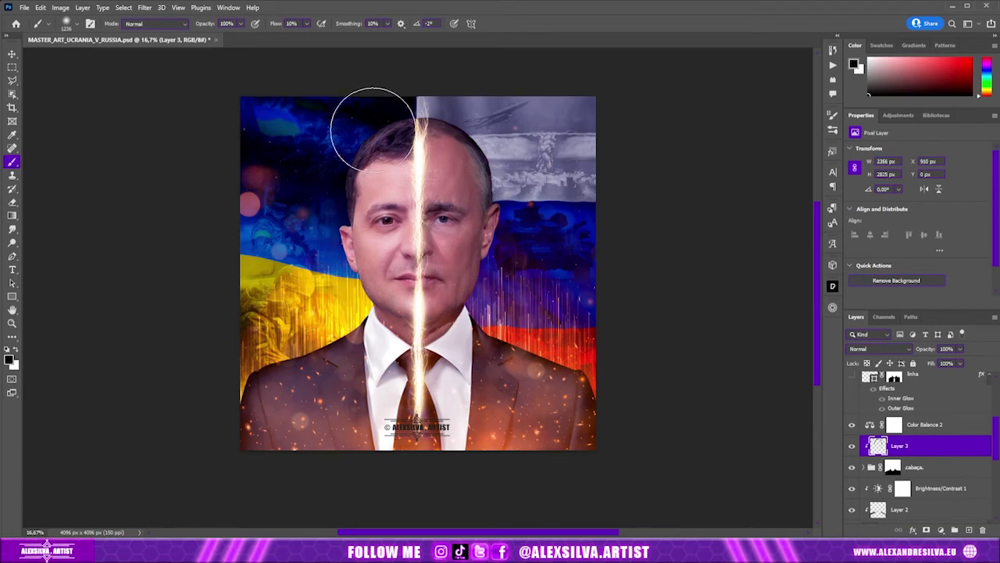
Step: Add a Curves adjustment clipped to Layer 3 with a raised midpoint, then open the Camada 2 copy contents
left_click(940, 530)
left_click(969, 305)
right_click(959, 445)
left_click(981, 210)
left_click_drag(921, 238, 937, 222)
left_click(852, 446)
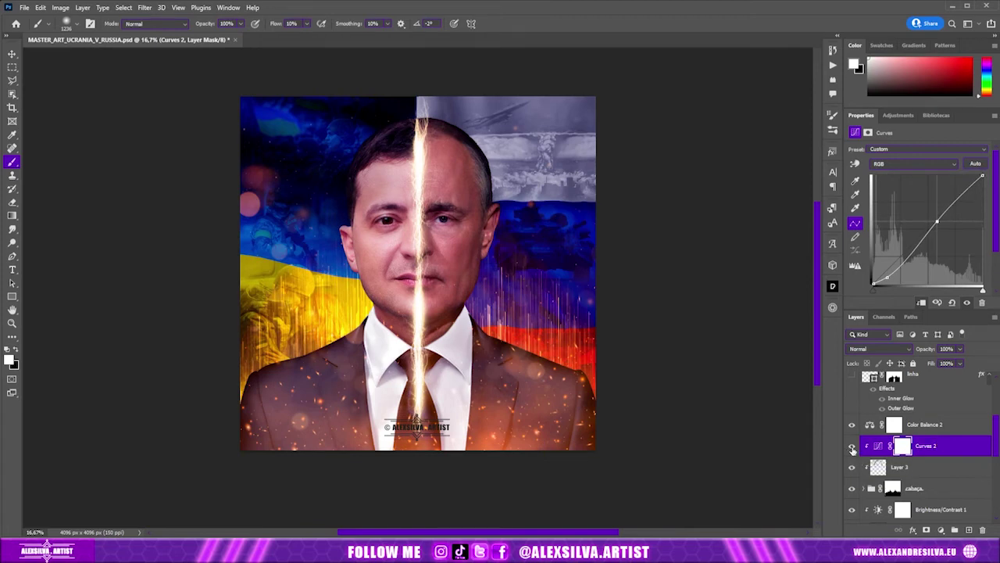
scroll(943, 450, "up", 2)
double_click(878, 476)
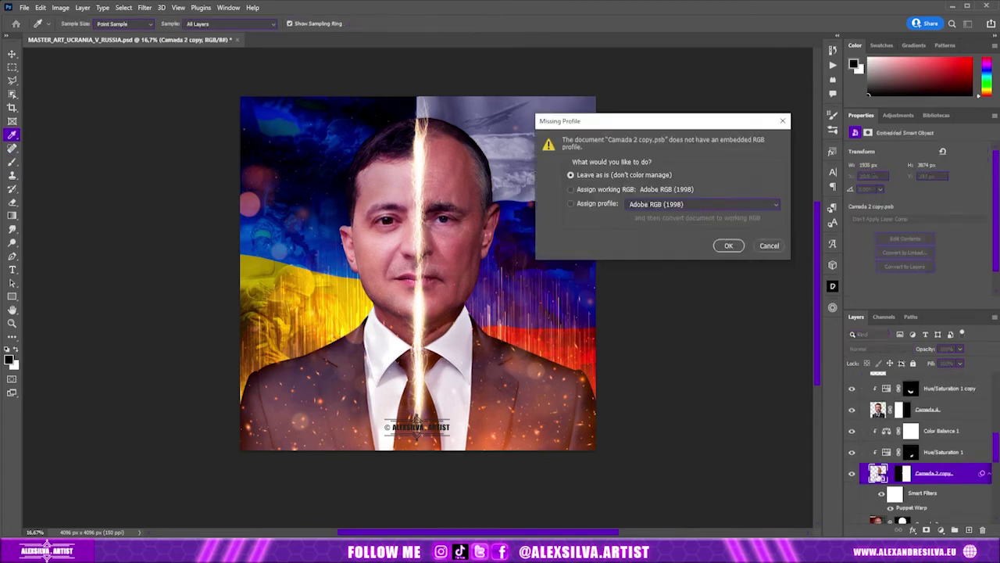
key("Return")
key("ctrl+plus")
key("ctrl+plus")
key("j")
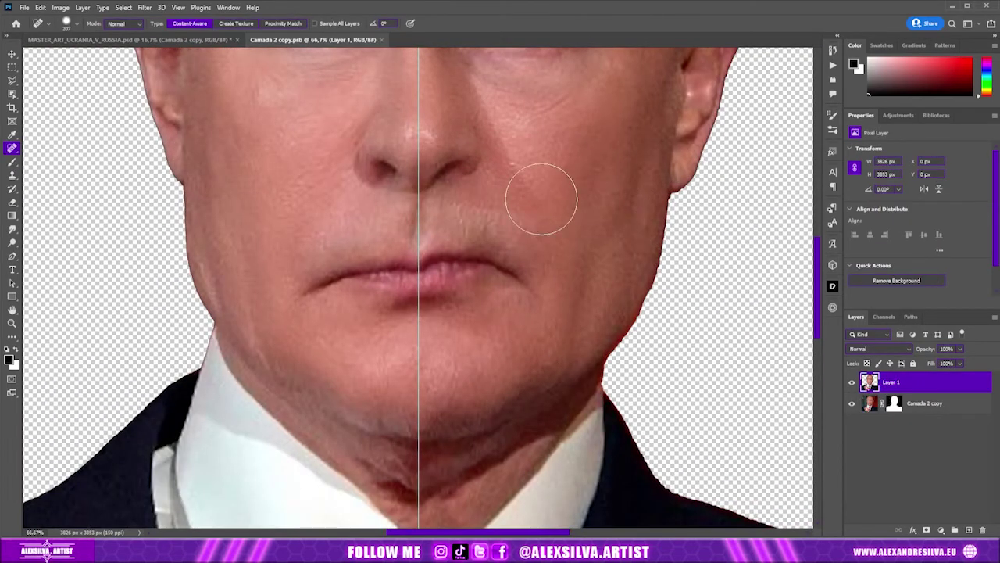
scroll(639, 257, "up", 3)
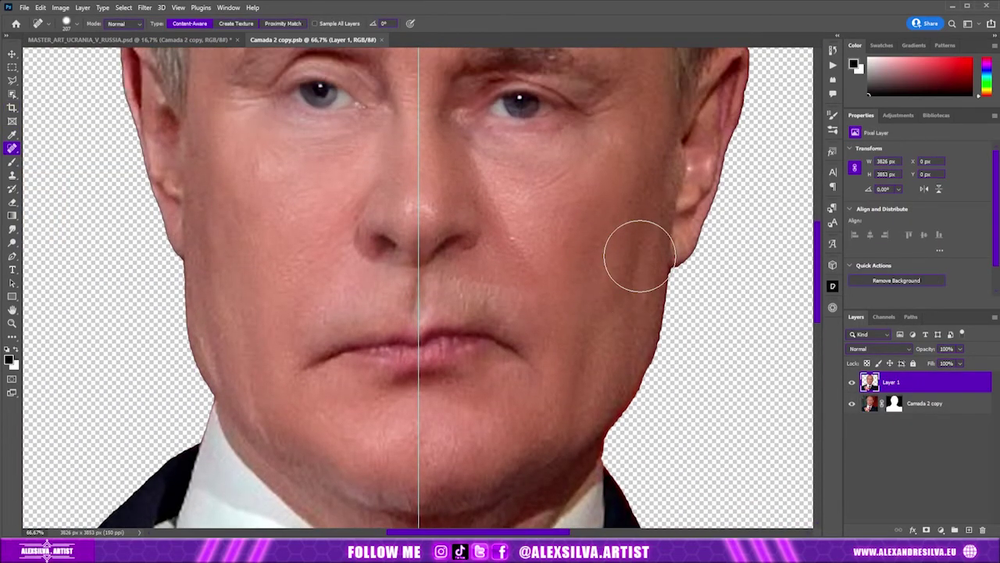
left_click(12, 175)
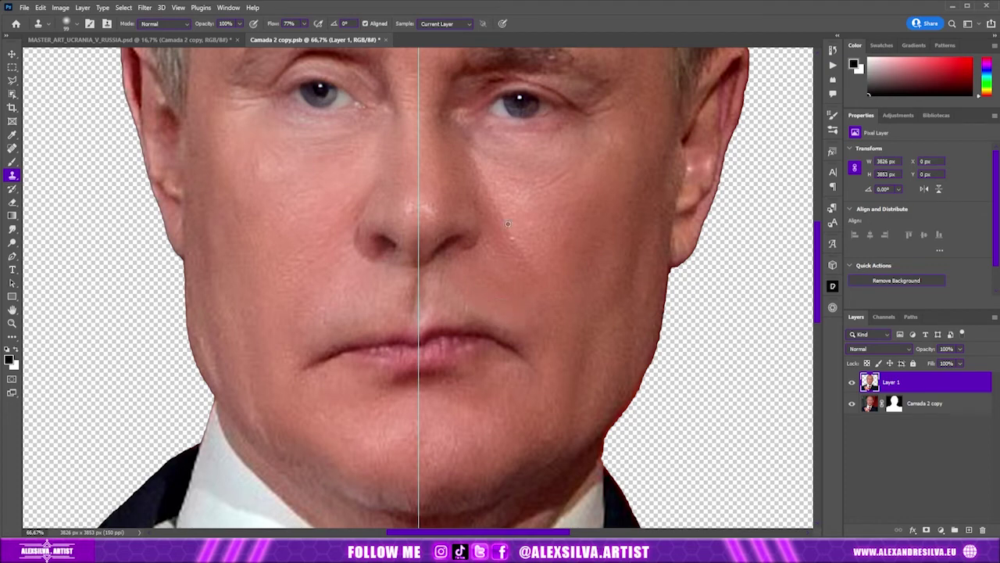
left_click(197, 39)
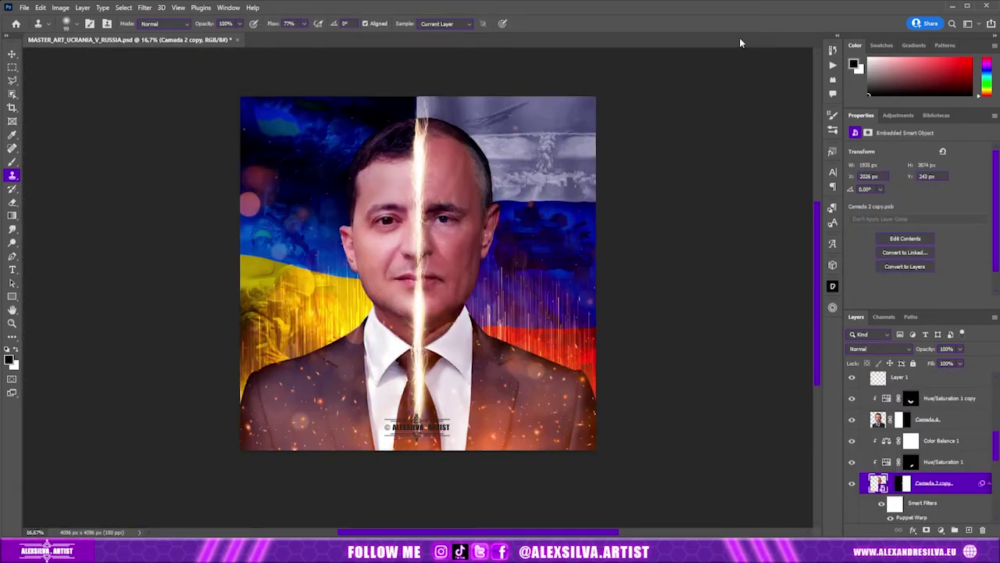
scroll(927, 459, "up", 1)
scroll(927, 458, "up", 1)
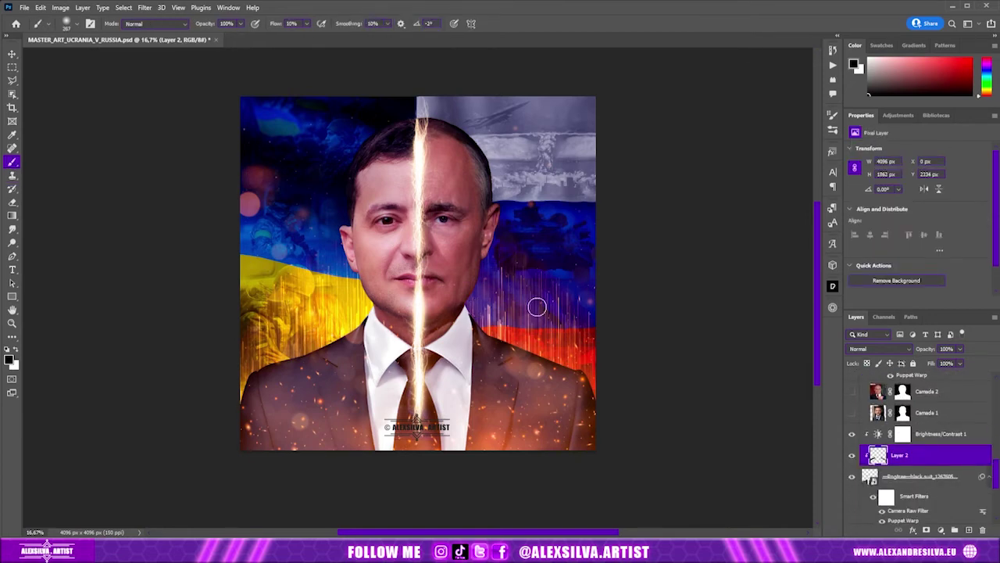
key("ctrl+0")
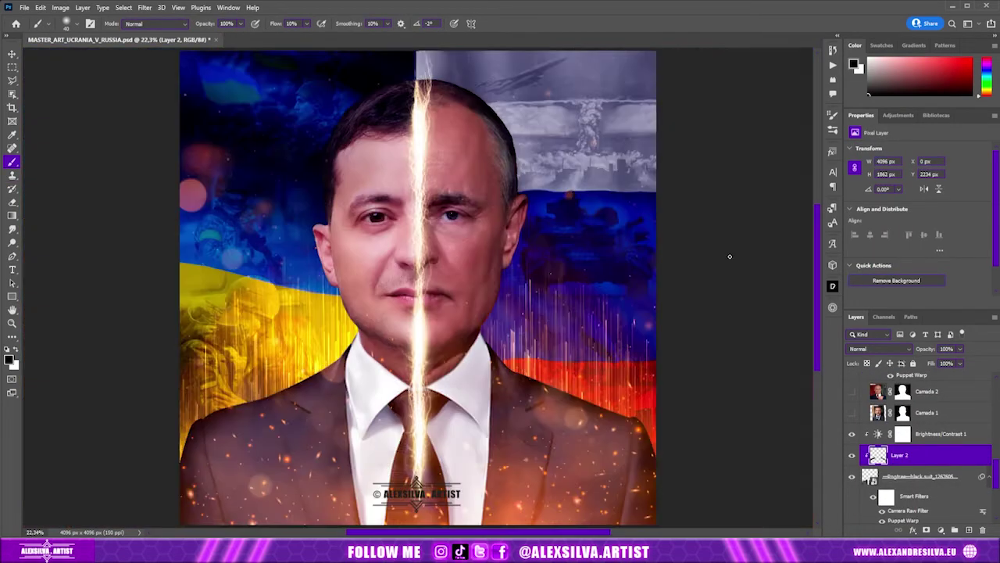
double_click(869, 475)
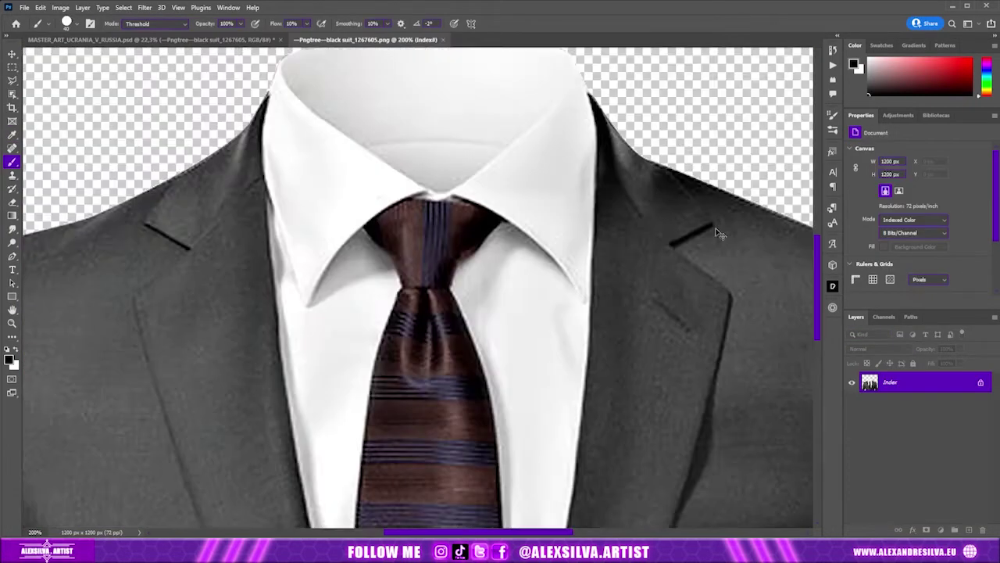
key("ctrl+minus")
scroll(923, 453, "up", 3)
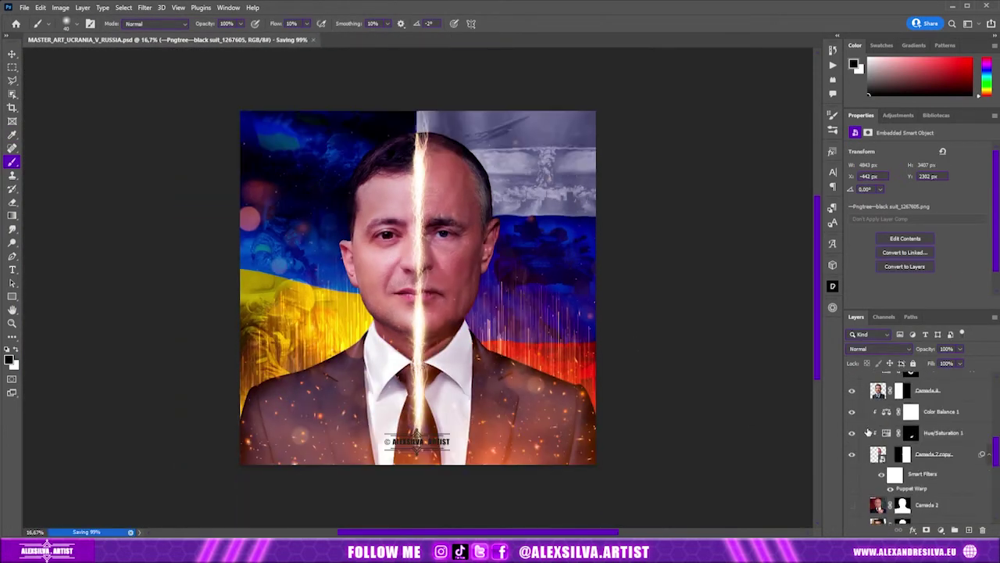
left_click(852, 454)
left_click(852, 453)
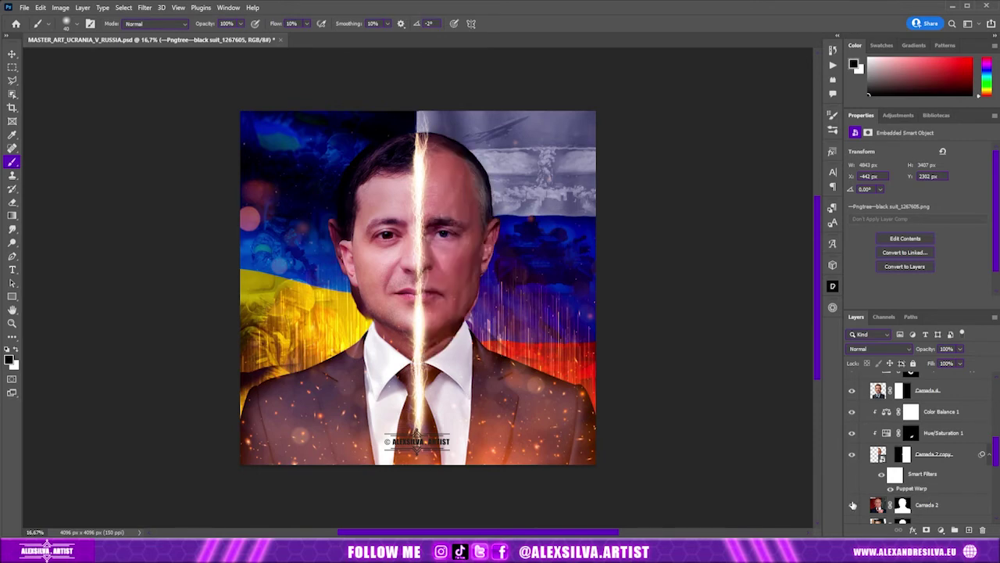
left_click(851, 453)
double_click(879, 453)
key("ctrl+w")
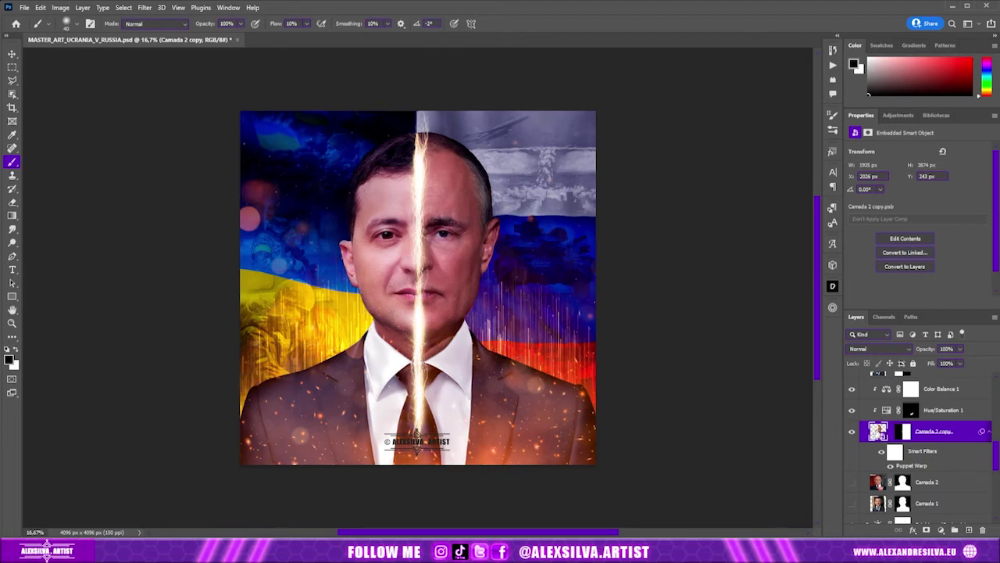
Step: Open Camada 2 copy, duplicate the face layer, and set up white painting on its mask
double_click(878, 431)
key("ctrl+j")
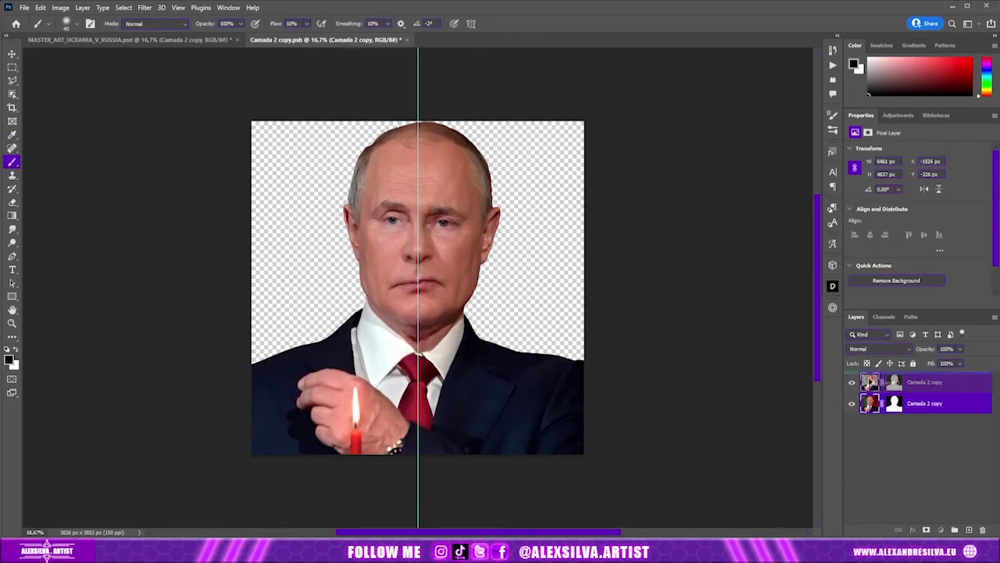
key("ctrl+plus")
key("ctrl+plus")
key("ctrl+plus")
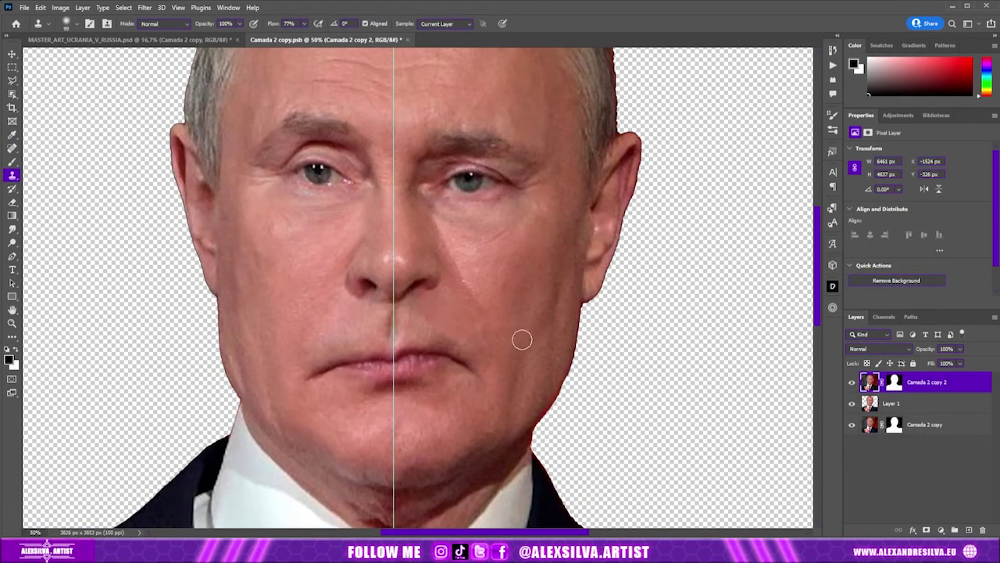
scroll(522, 339, "up", 5)
scroll(508, 324, "up", 1)
key("ctrl+backslash")
key("b")
key("x")
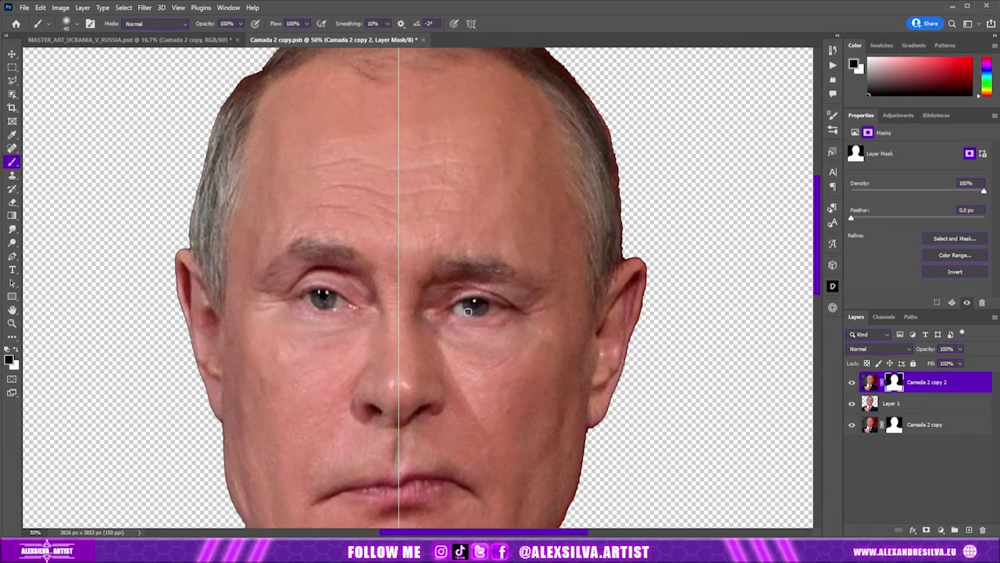
Step: Return to the master artwork document and select the light-streak layer
left_click(205, 38)
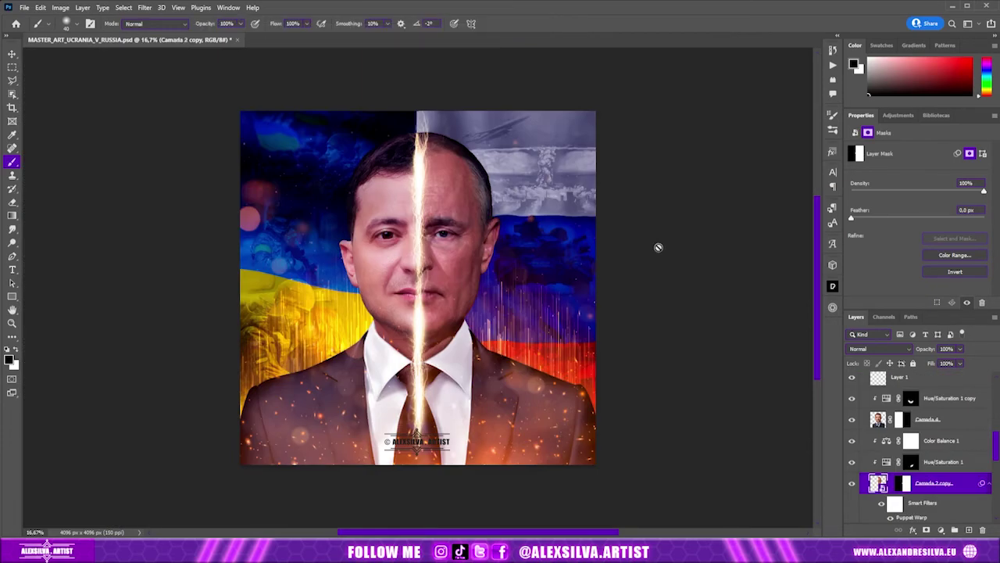
scroll(922, 469, "up", 2)
left_click(930, 415)
Step: Commit a transform on the light streak and dim its glow slightly
key("ctrl+t")
key("Return")
key("b")
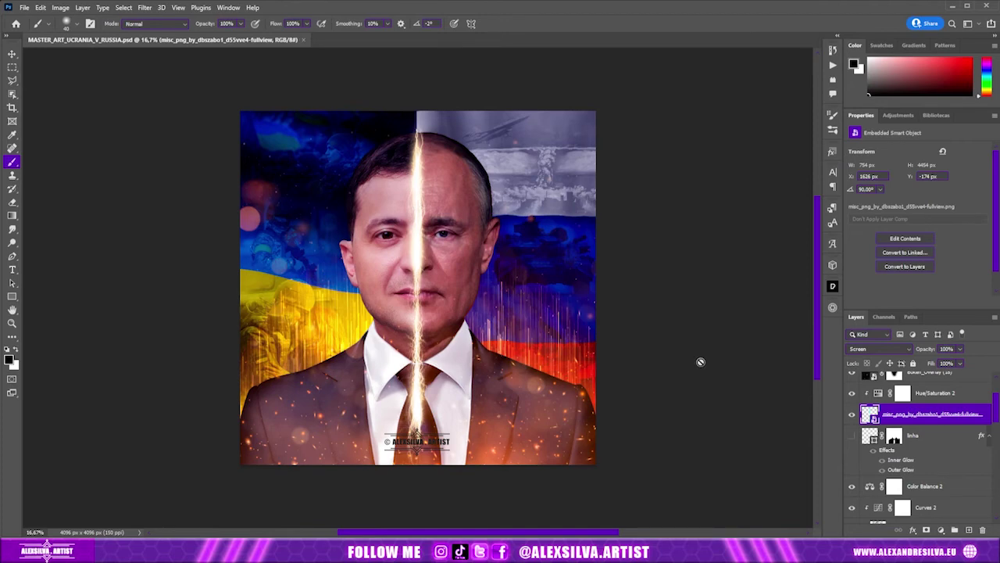
left_click(853, 438)
scroll(899, 422, "down", 5)
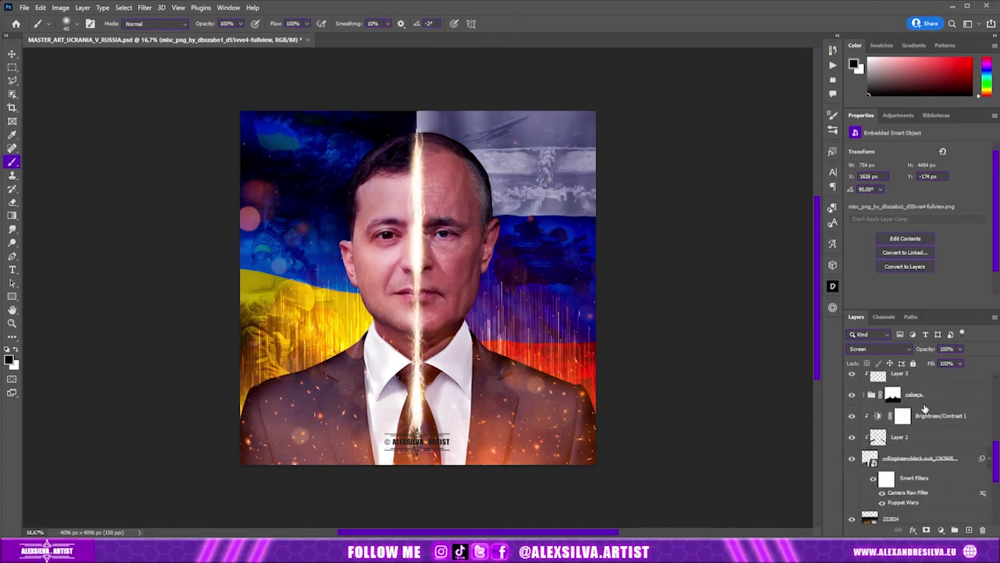
scroll(923, 422, "up", 3)
Step: Group all layers as MASTER, duplicate and merge the copy into MASTER copy, and save
left_click(899, 391, "shift")
key("ctrl+g")
right_click(930, 391)
left_click(953, 160)
key("Return")
right_click(894, 417)
left_click(902, 392)
left_click(12, 108)
key("ctrl+s")
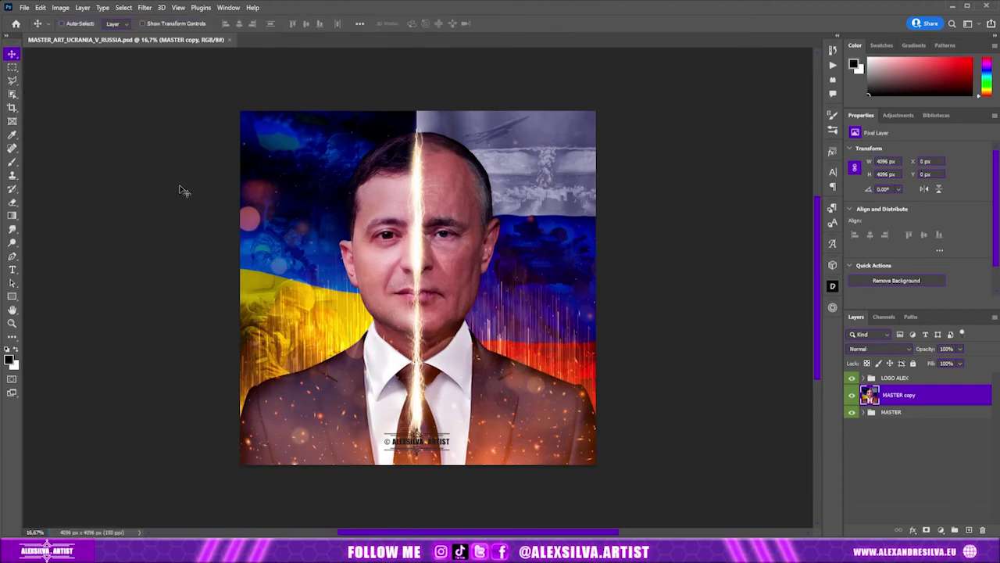
Step: Convert MASTER copy to a smart object and run the first grading action, hiding its result
right_click(905, 399)
left_click(915, 286)
left_click(832, 50)
left_click(739, 46)
left_click(756, 255)
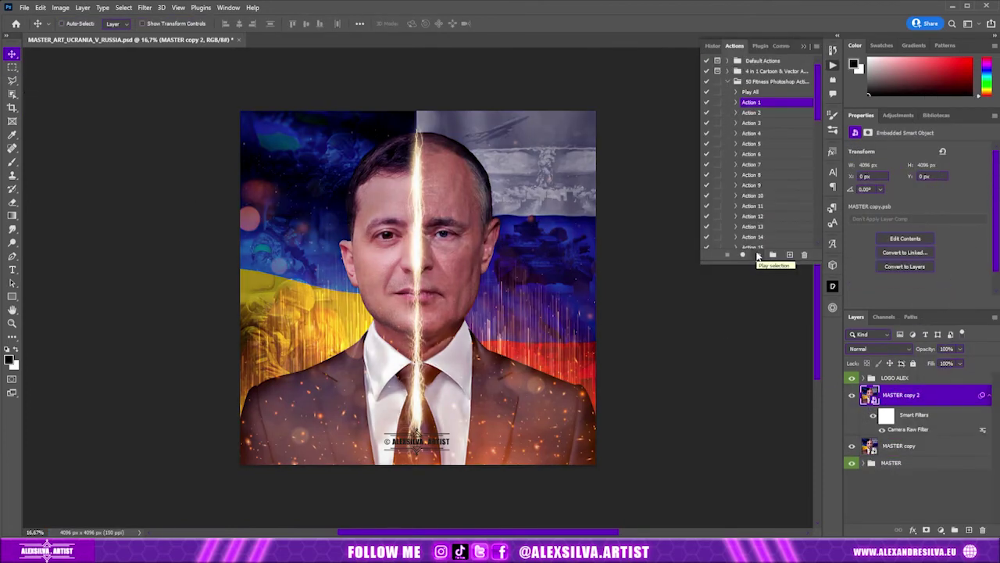
left_click(851, 397)
Step: Run the second, third and fourth grading actions on the MASTER copy layer
left_click(751, 113)
left_click(758, 254)
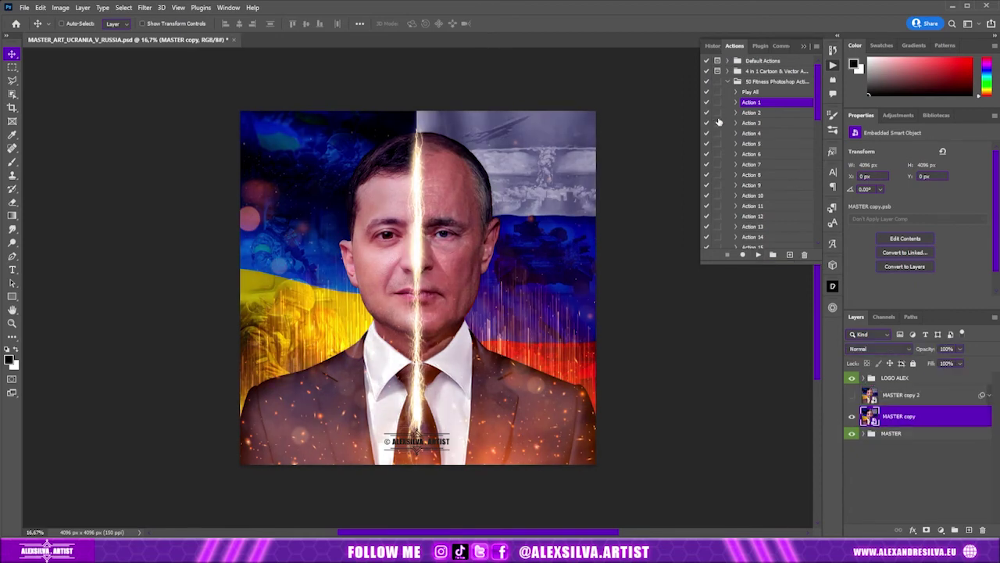
left_click(751, 122)
left_click(758, 255)
left_click(751, 133)
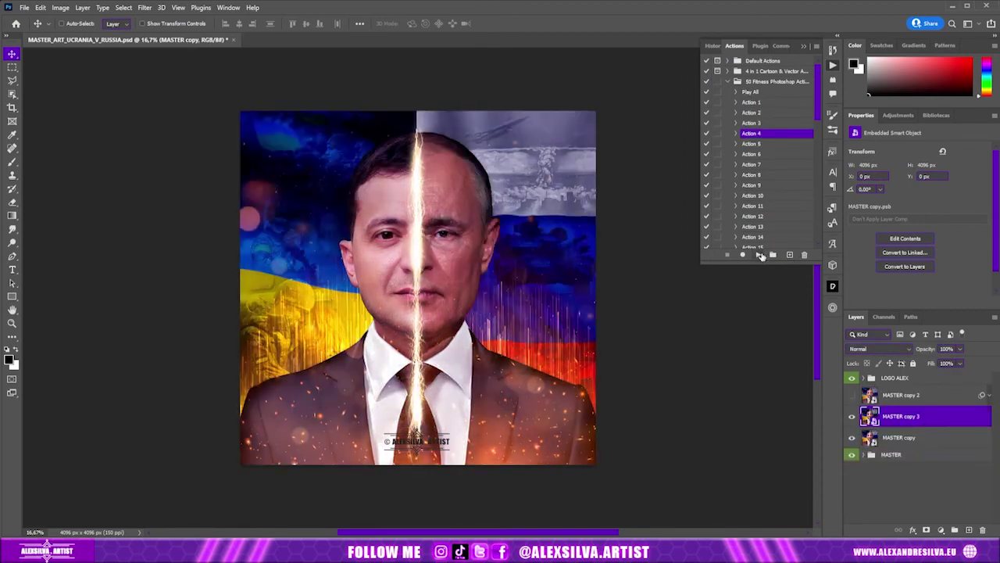
left_click(758, 255)
Step: Hide the second variant and run the fifth and seventh grading actions on MASTER copy
left_click(851, 415)
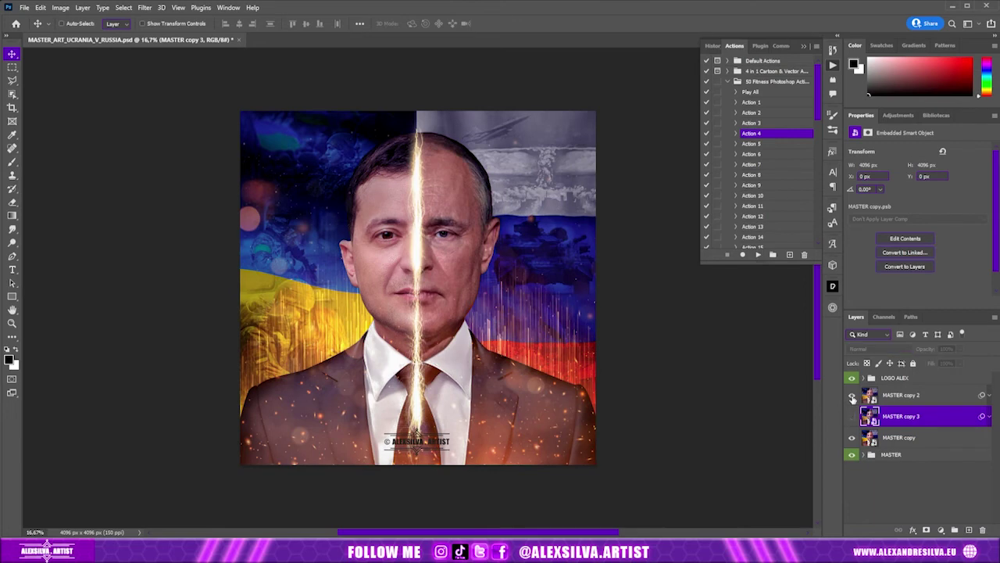
left_click(899, 437)
left_click(751, 144)
left_click(758, 255)
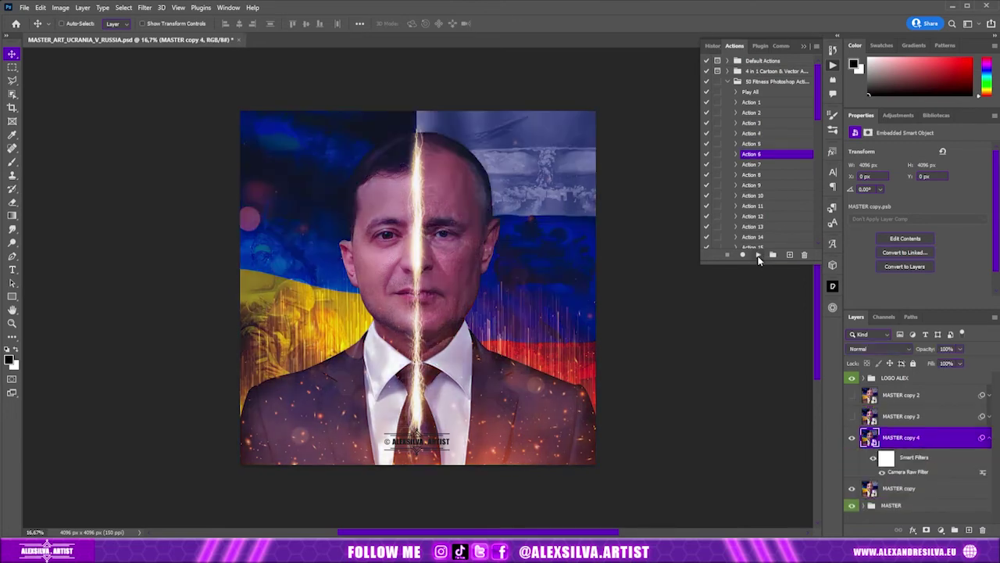
left_click(758, 255)
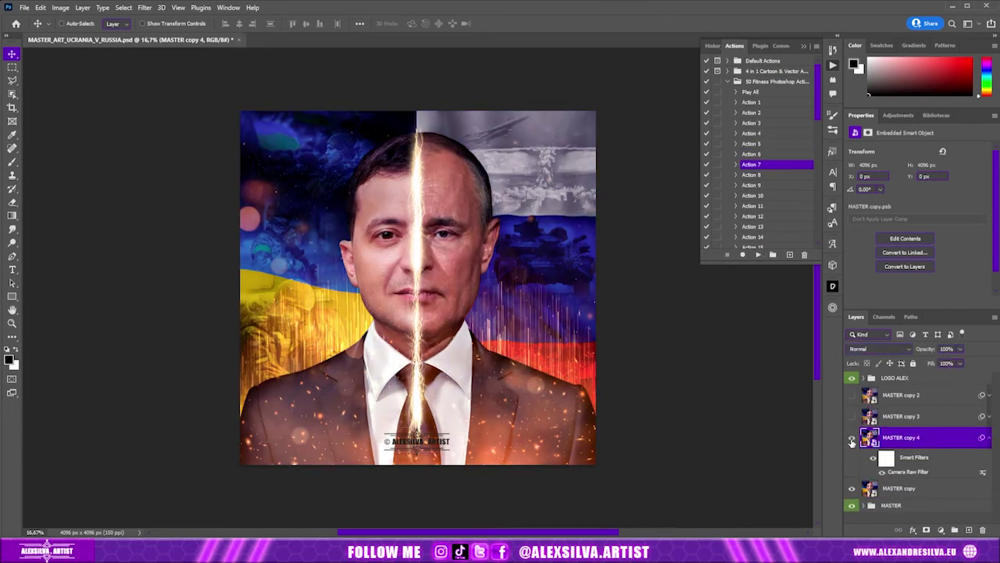